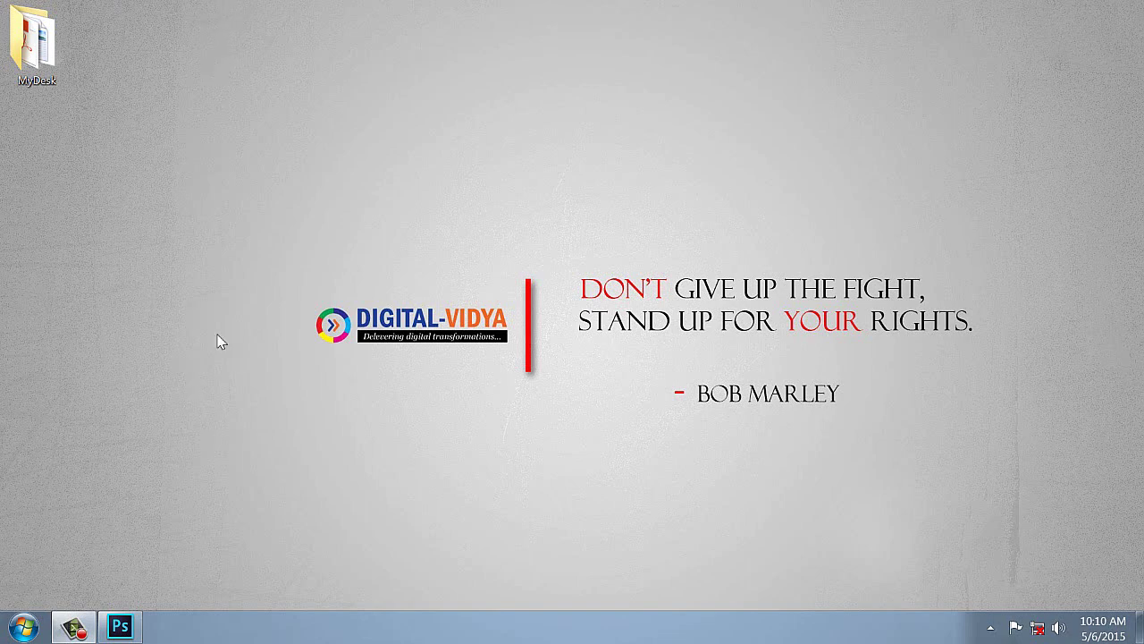
- Bring Photoshop back up and cycle past the castle, island, dog and road photos to the waterfall photo
click(119, 628)
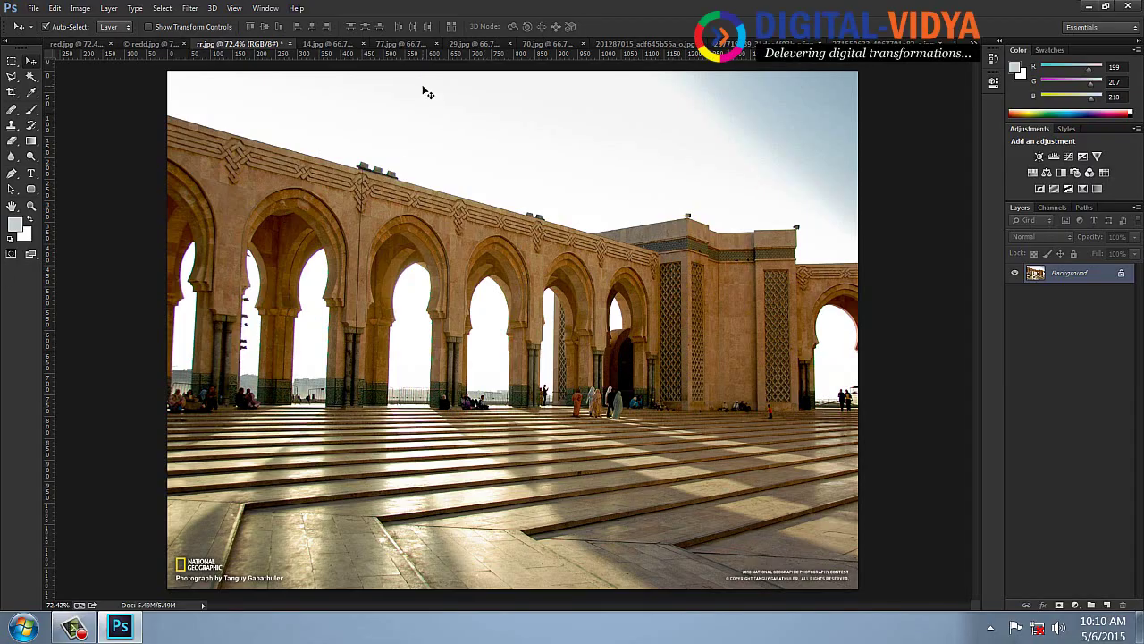
key(ctrl+Tab)
key(ctrl+Tab)
key(ctrl+Tab)
key(ctrl+Tab)
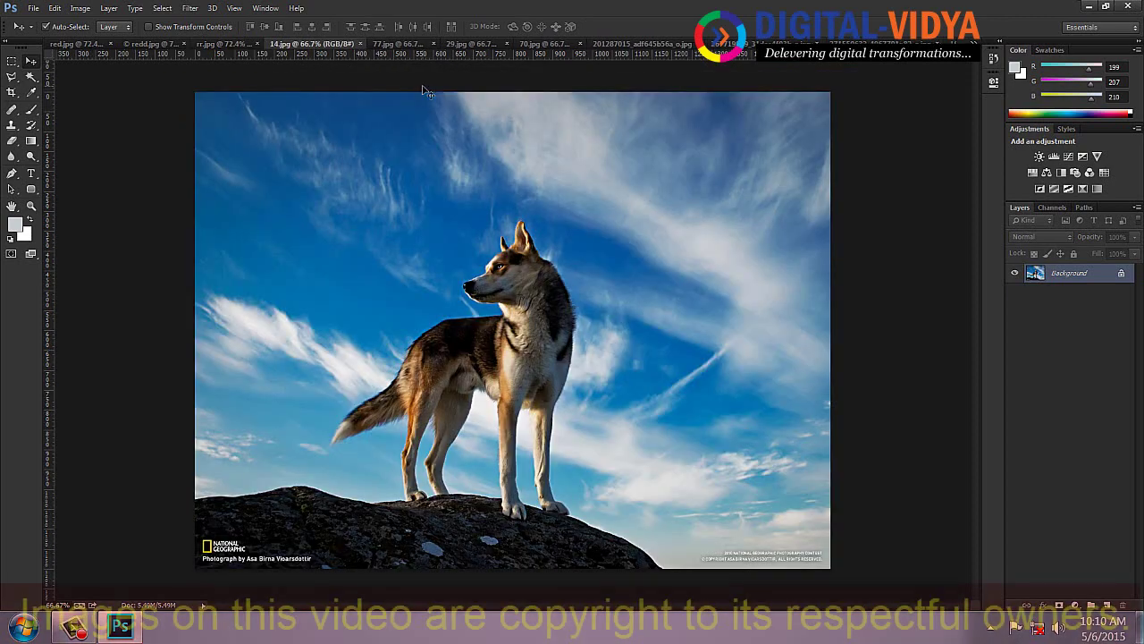
key(ctrl+Tab)
key(ctrl+Tab)
key(ctrl+Tab)
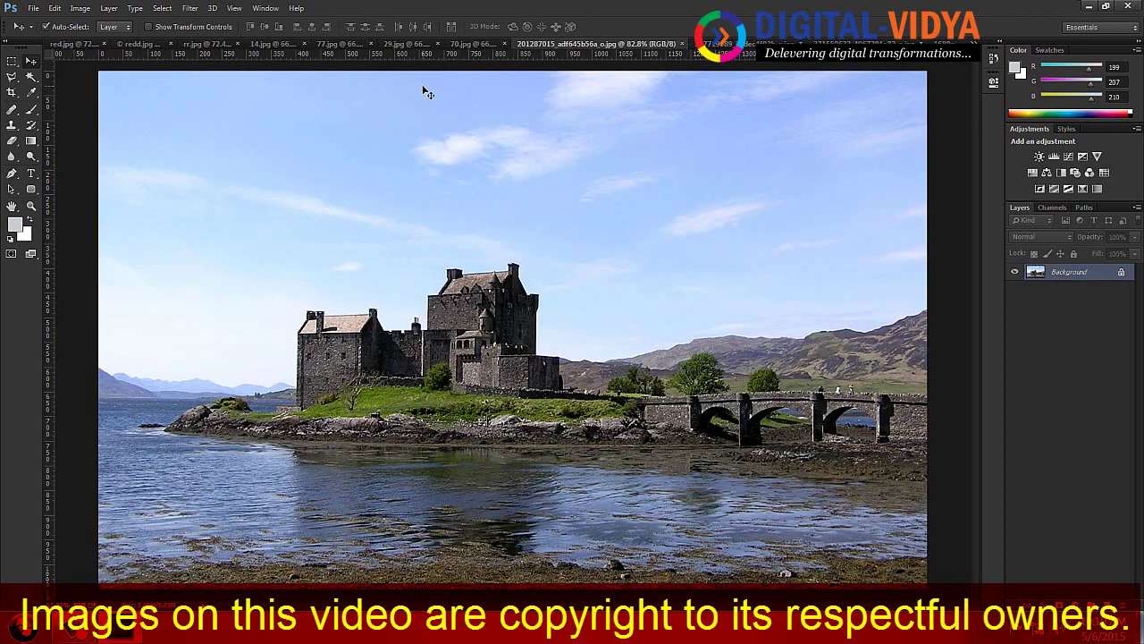
key(ctrl+Tab)
key(ctrl+Tab)
key(ctrl+Tab)
key(ctrl+Tab)
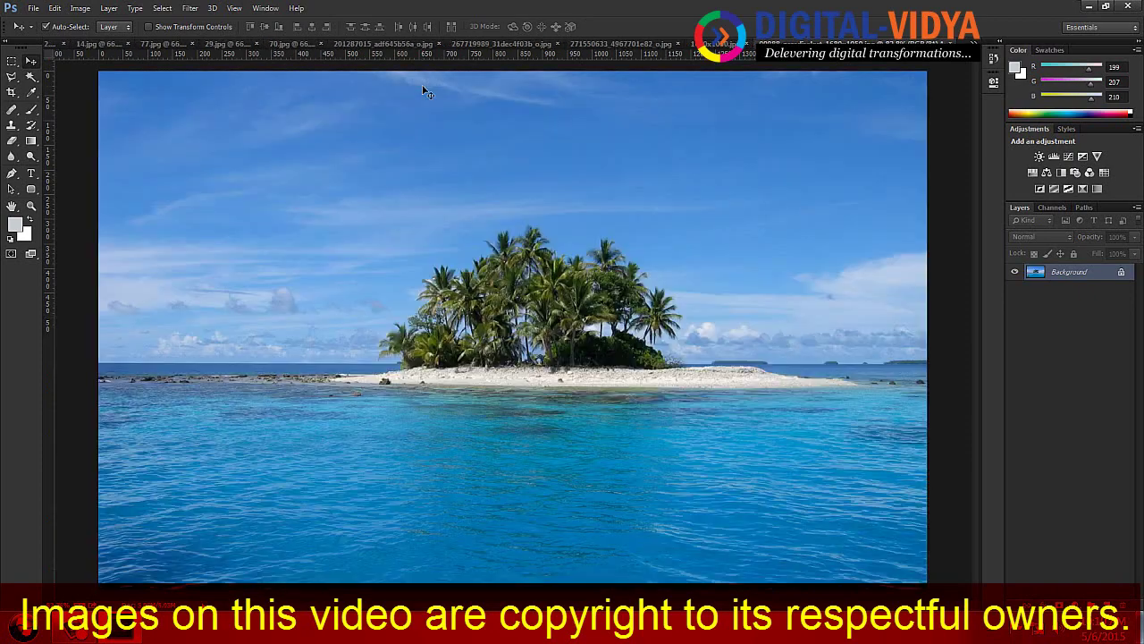
key(ctrl+Tab)
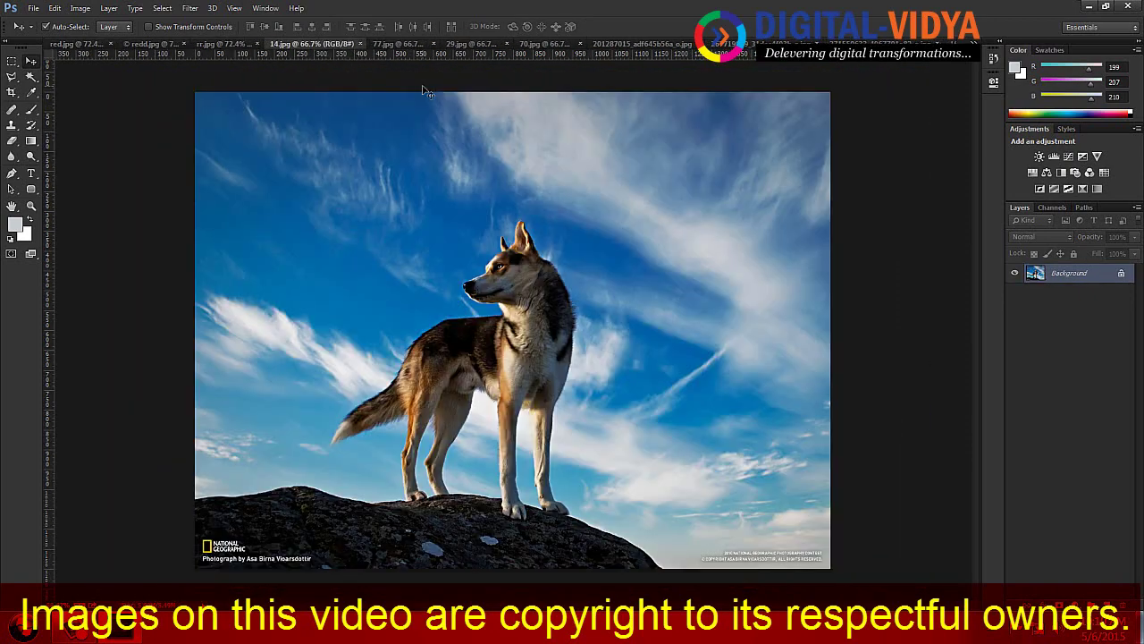
key(ctrl+Tab)
key(ctrl+Tab)
key(ctrl+Tab)
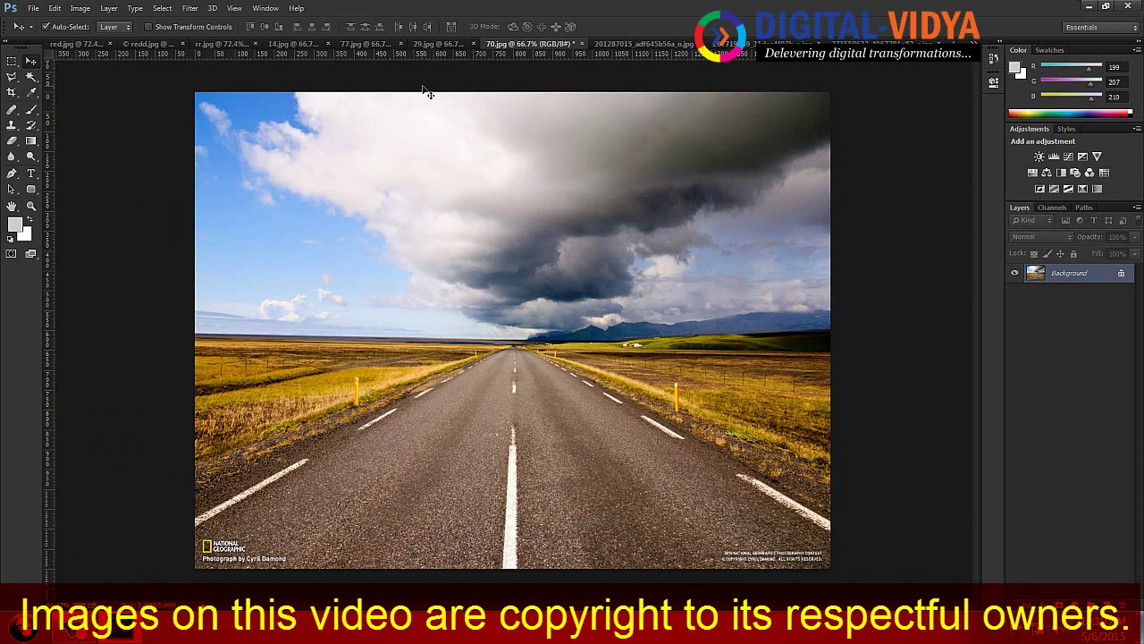
key(ctrl+Tab)
key(ctrl+Tab)
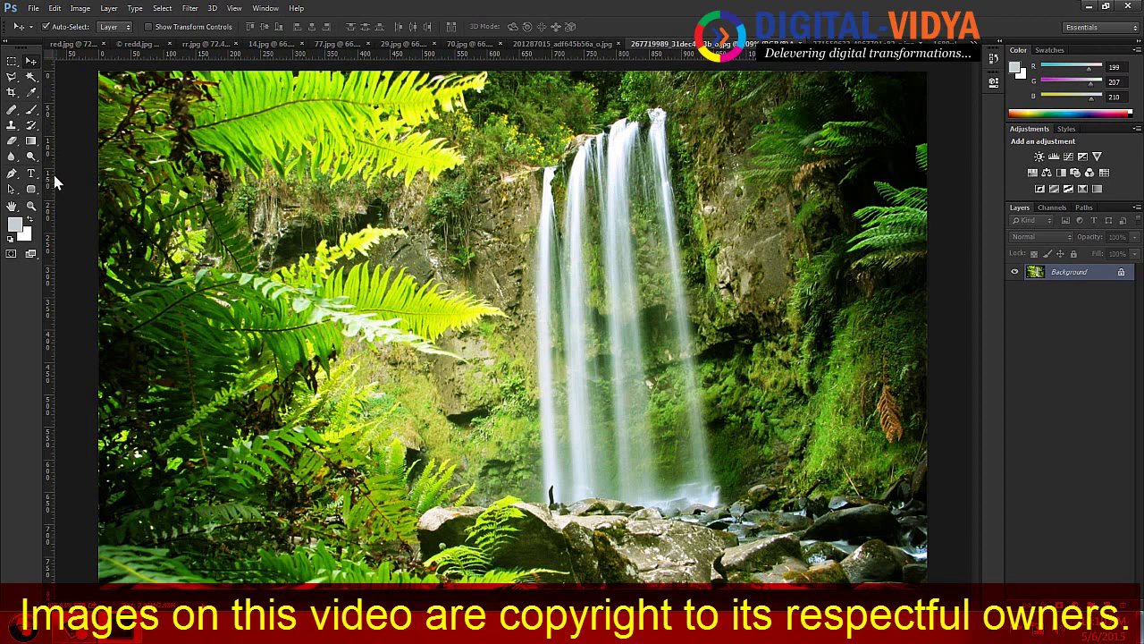
- Select the Clone Stamp and sample the waterfall as the clone source
click(13, 129)
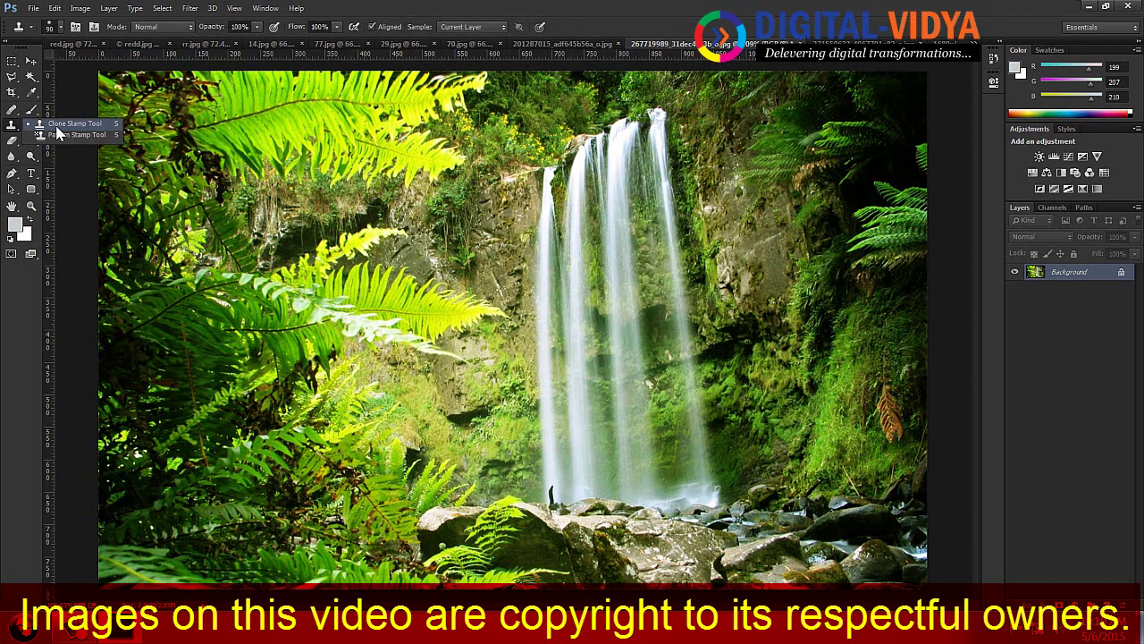
click(59, 125)
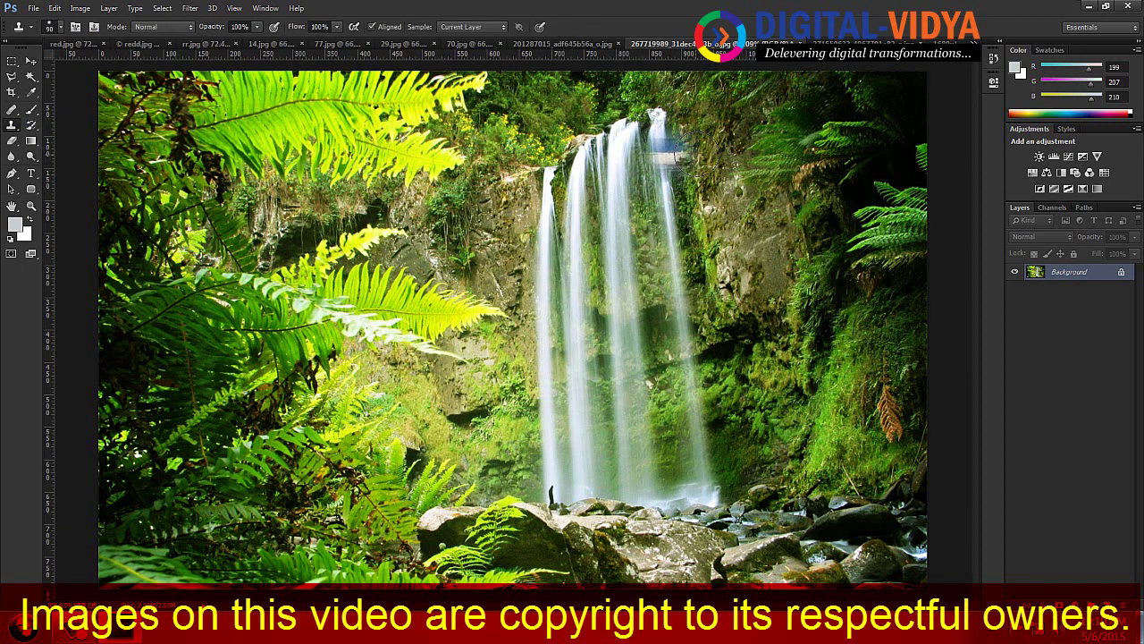
alt+click(643, 123)
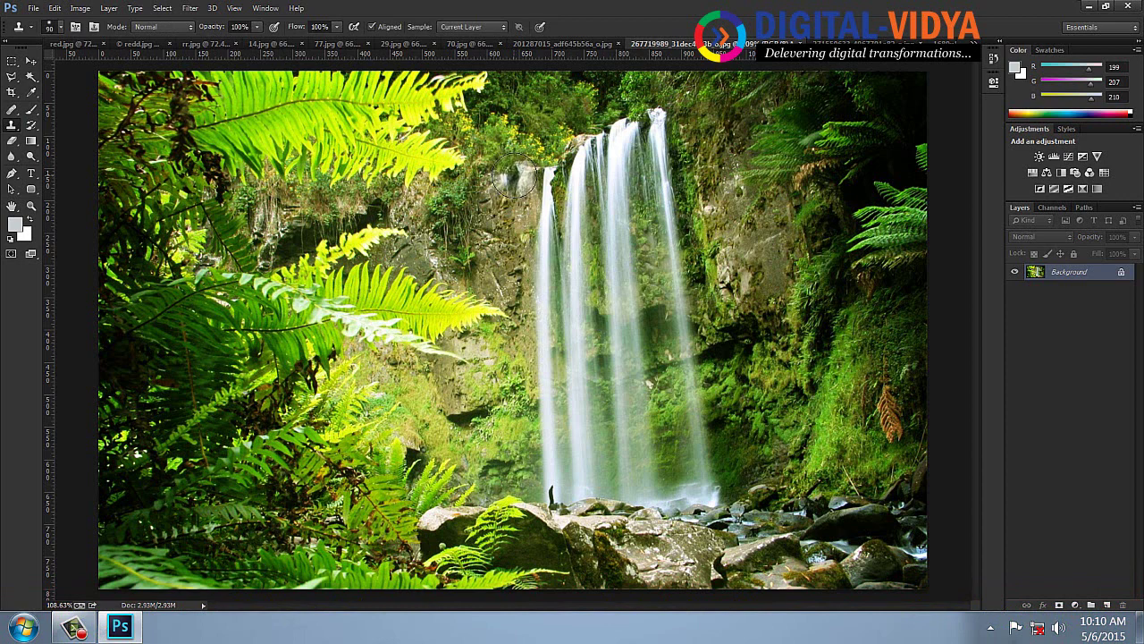
- On a new layer, paint cloned falling streaks onto the rock left of the waterfall
click(1107, 606)
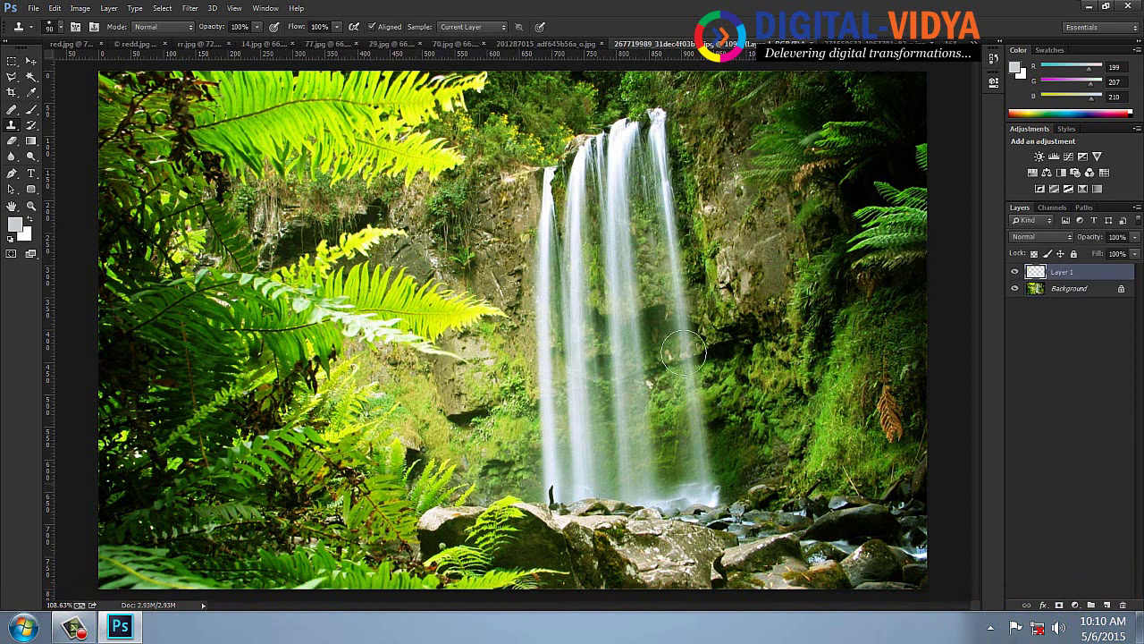
mouse_move(516, 181)
mouse_down()
mouse_move(494, 239)
mouse_move(503, 277)
mouse_move(519, 208)
mouse_move(484, 469)
mouse_move(514, 481)
mouse_up()
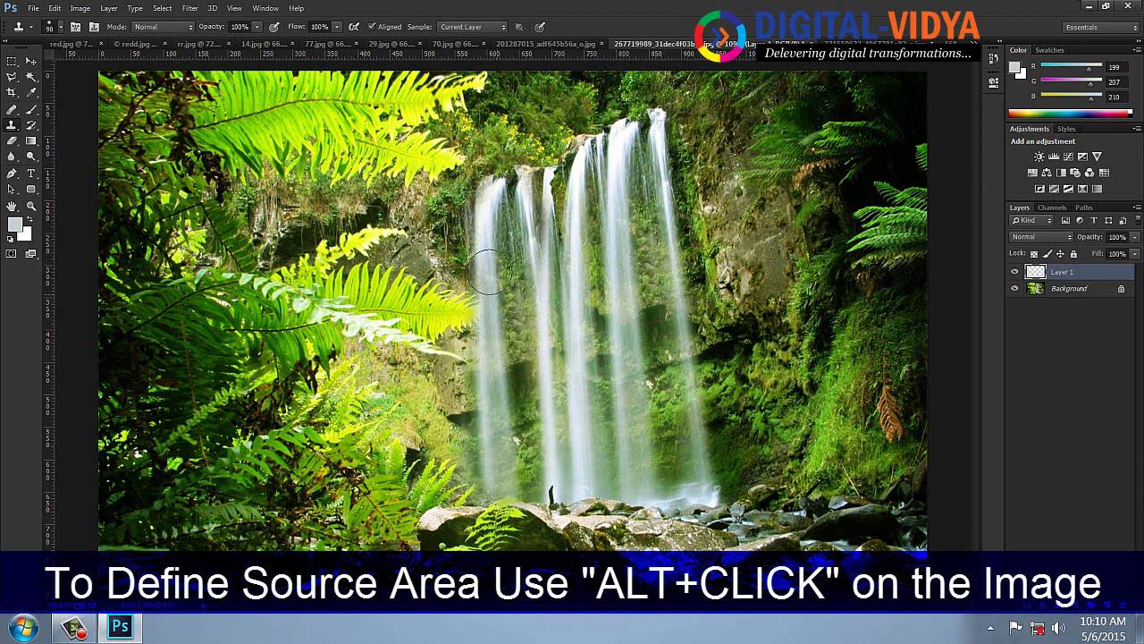
mouse_move(469, 190)
mouse_down()
mouse_move(449, 295)
mouse_move(447, 490)
mouse_move(472, 478)
mouse_up()
mouse_move(466, 319)
mouse_down()
mouse_move(473, 224)
mouse_move(450, 231)
mouse_move(449, 303)
mouse_move(473, 476)
mouse_move(500, 399)
mouse_up()
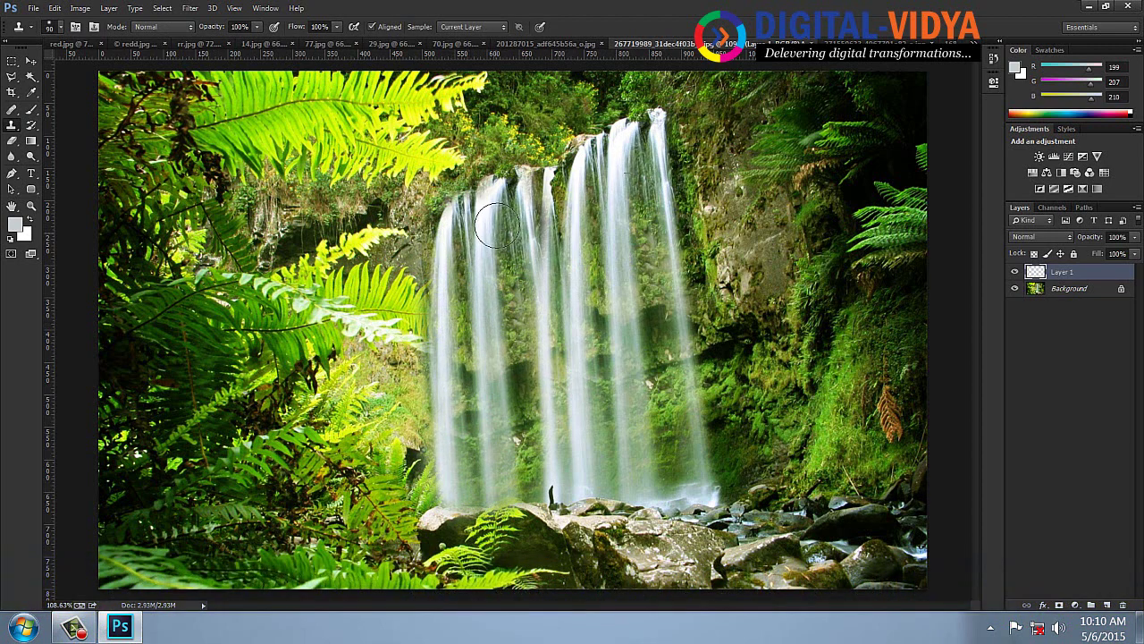
click(36, 59)
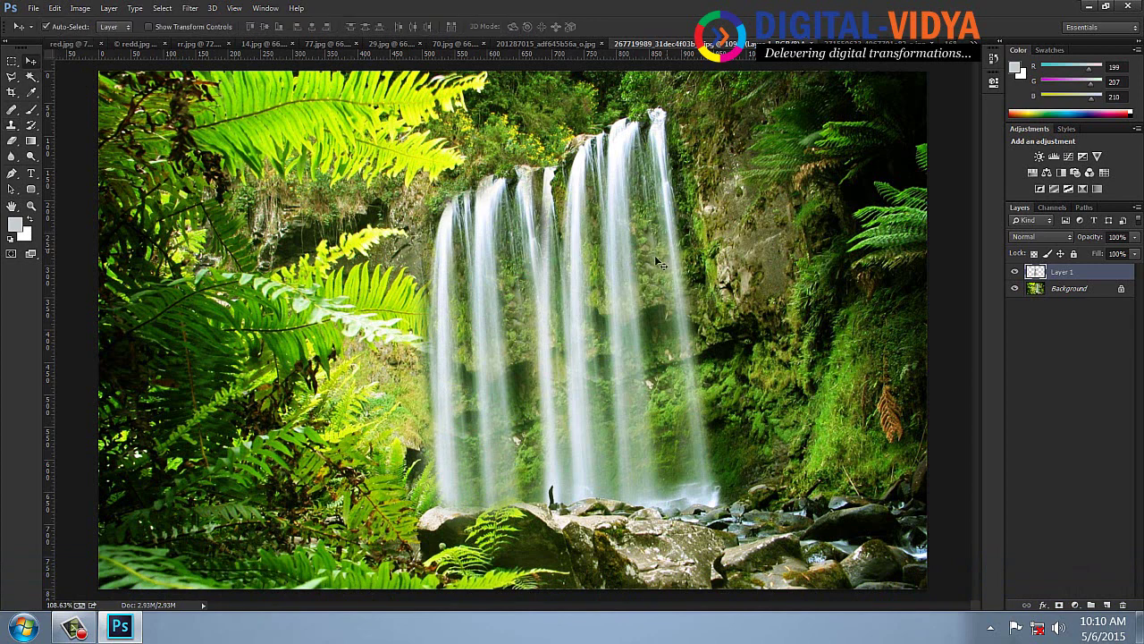
- Duplicate the cloned streaks twice further left, slightly stretching the first copy, then close the document
drag(496, 215, 416, 252)
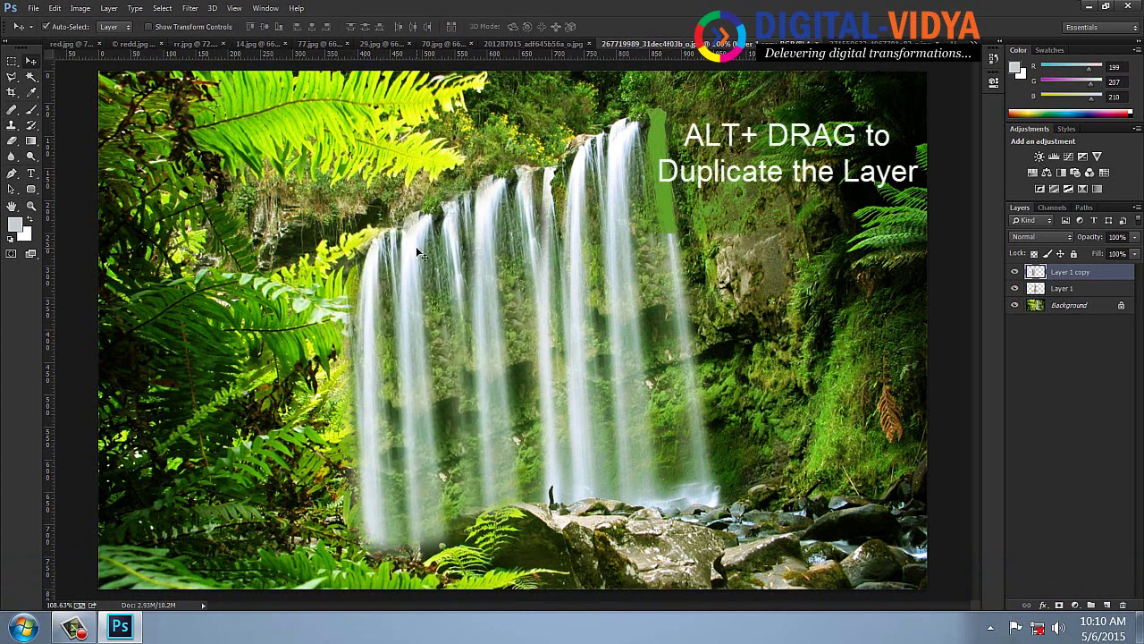
key(ctrl+t)
drag(493, 372, 485, 367)
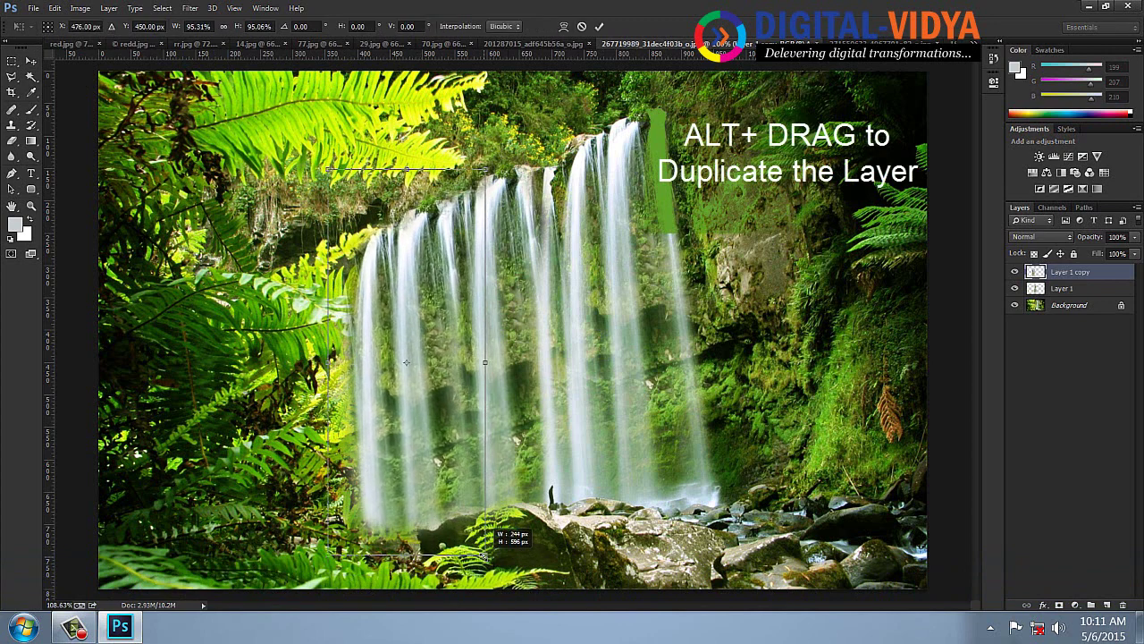
key(Return)
drag(410, 237, 335, 286)
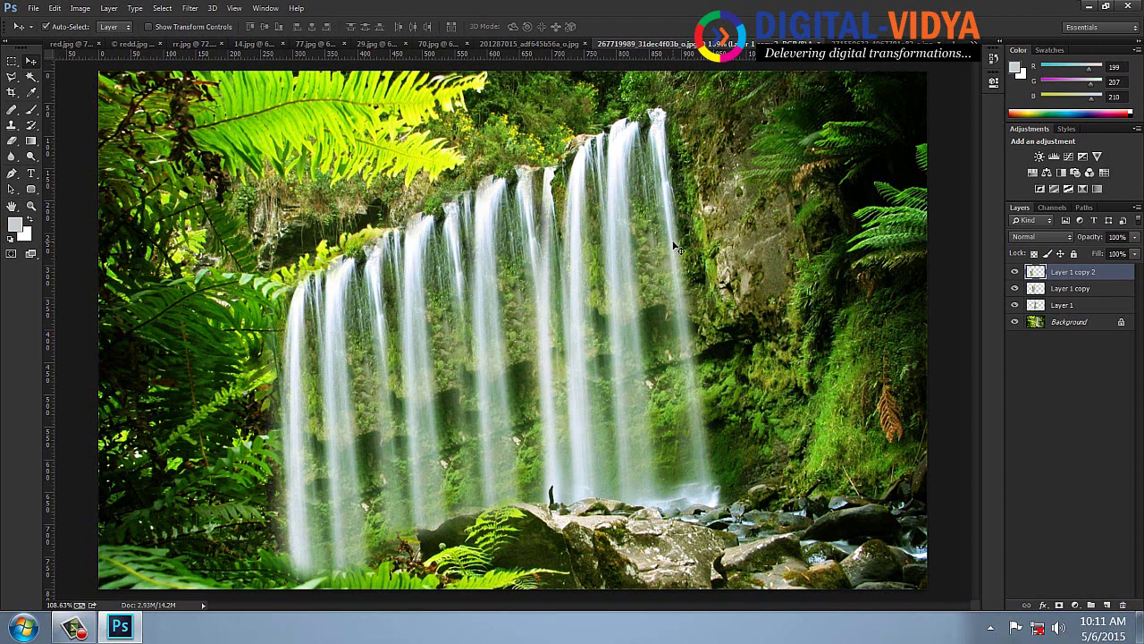
key(ctrl+w)
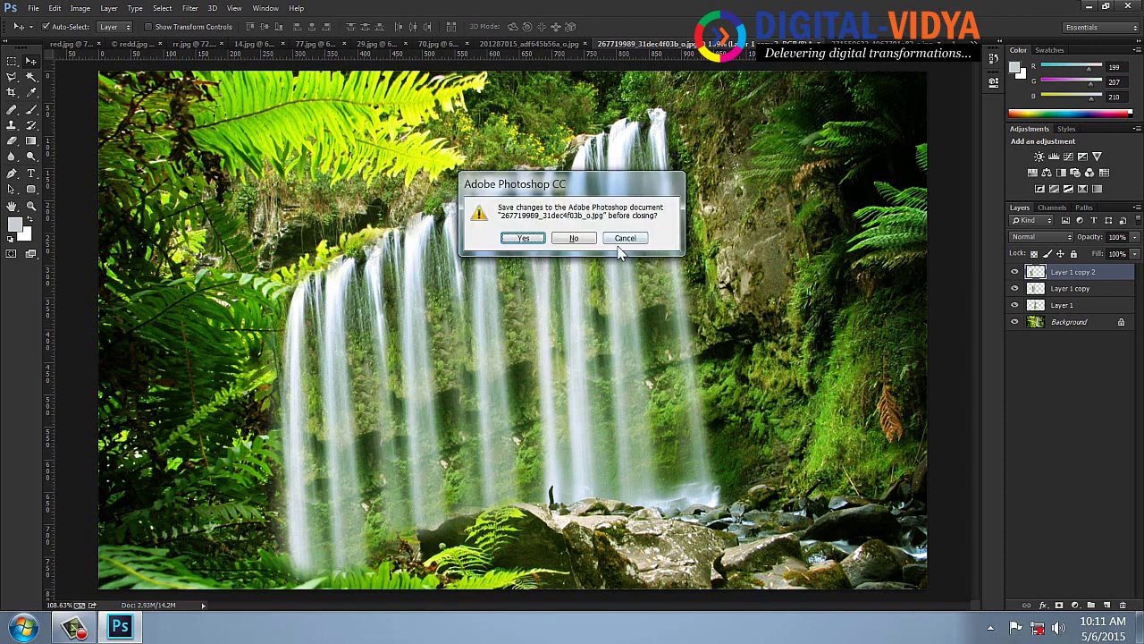
- Close the waterfall without saving and clone a second castle onto the right hillside
click(577, 239)
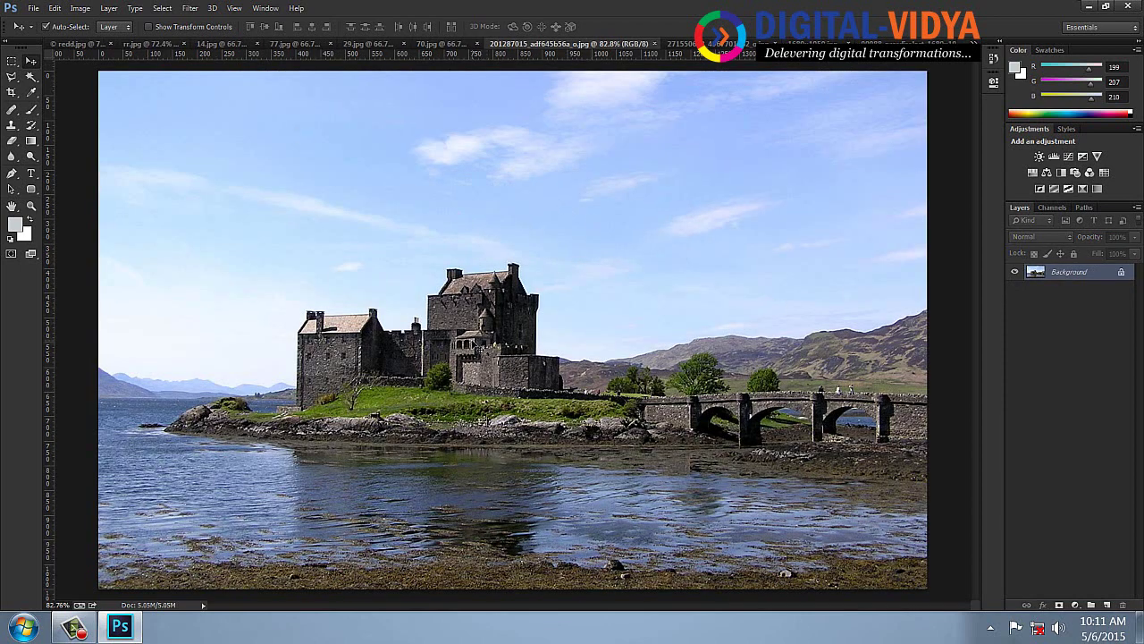
click(14, 130)
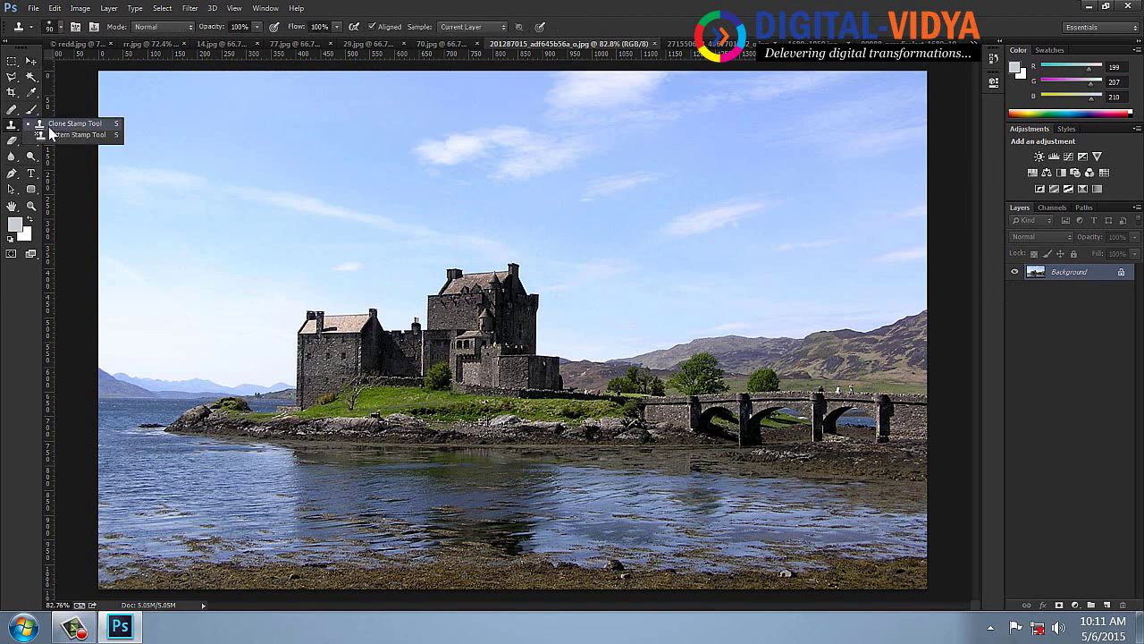
click(48, 126)
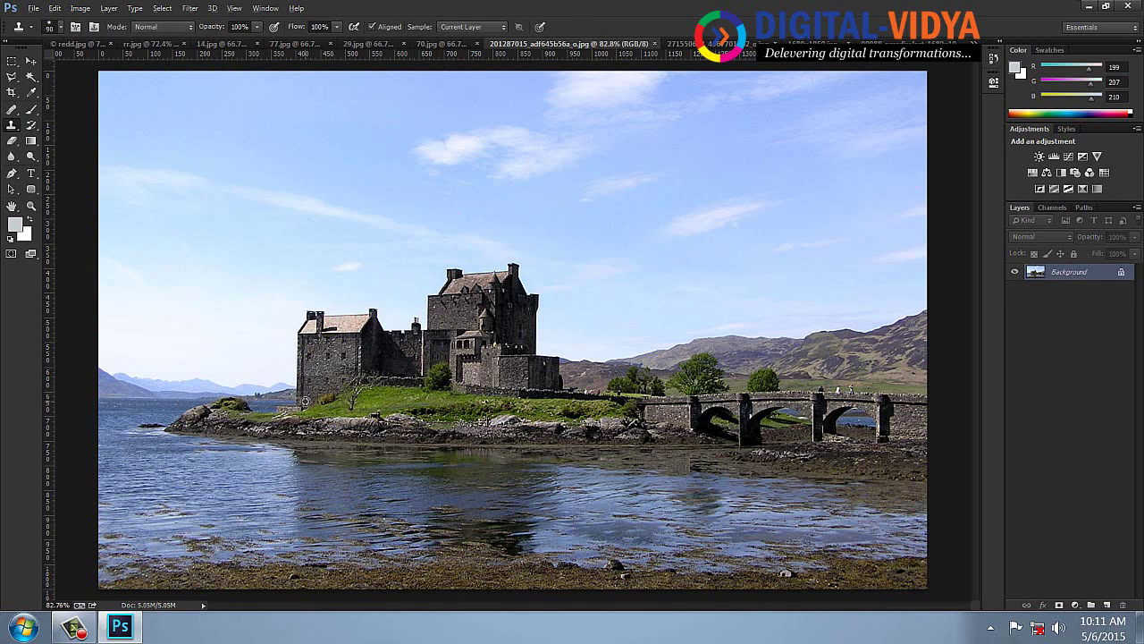
alt+click(299, 405)
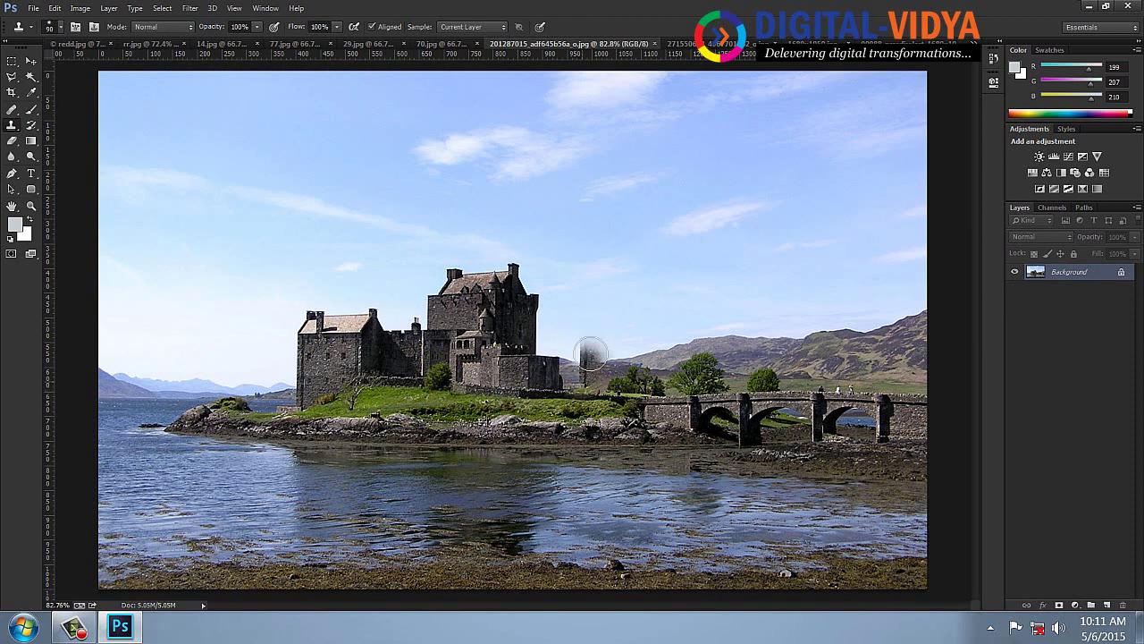
mouse_move(590, 356)
mouse_down()
mouse_move(628, 371)
mouse_move(780, 371)
mouse_move(678, 365)
mouse_move(662, 322)
mouse_move(610, 341)
mouse_move(624, 320)
mouse_move(590, 322)
mouse_move(640, 301)
mouse_move(716, 329)
mouse_move(686, 335)
mouse_move(793, 370)
mouse_move(751, 374)
mouse_move(803, 374)
mouse_move(793, 351)
mouse_move(882, 378)
mouse_move(793, 340)
mouse_move(801, 313)
mouse_move(780, 295)
mouse_move(806, 282)
mouse_move(793, 254)
mouse_move(740, 320)
mouse_move(731, 296)
mouse_move(748, 260)
mouse_move(784, 265)
mouse_move(740, 260)
mouse_move(703, 302)
mouse_move(672, 309)
mouse_move(799, 287)
mouse_move(813, 313)
mouse_up()
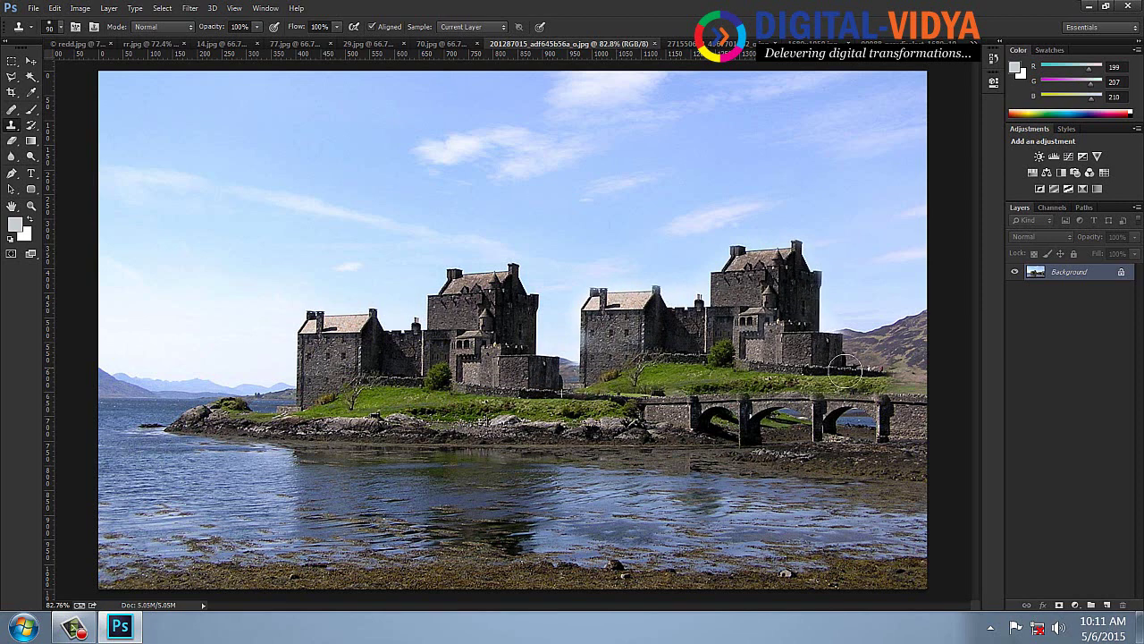
click(410, 436)
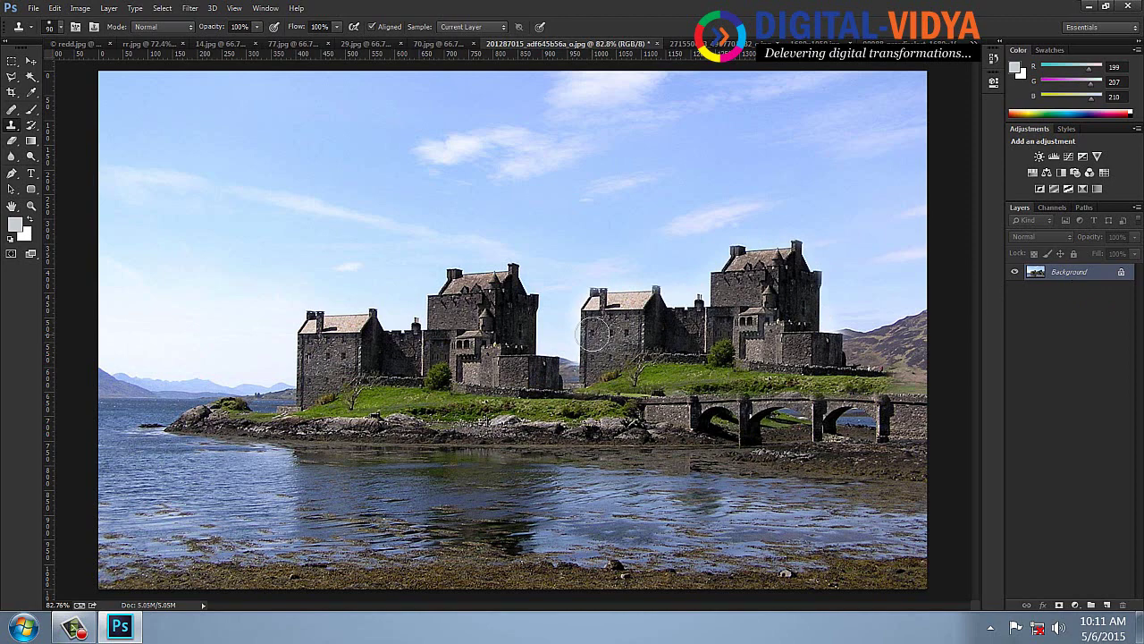
- Cycle the open documents forward to the grass-and-sky photo
key(ctrl+Tab)
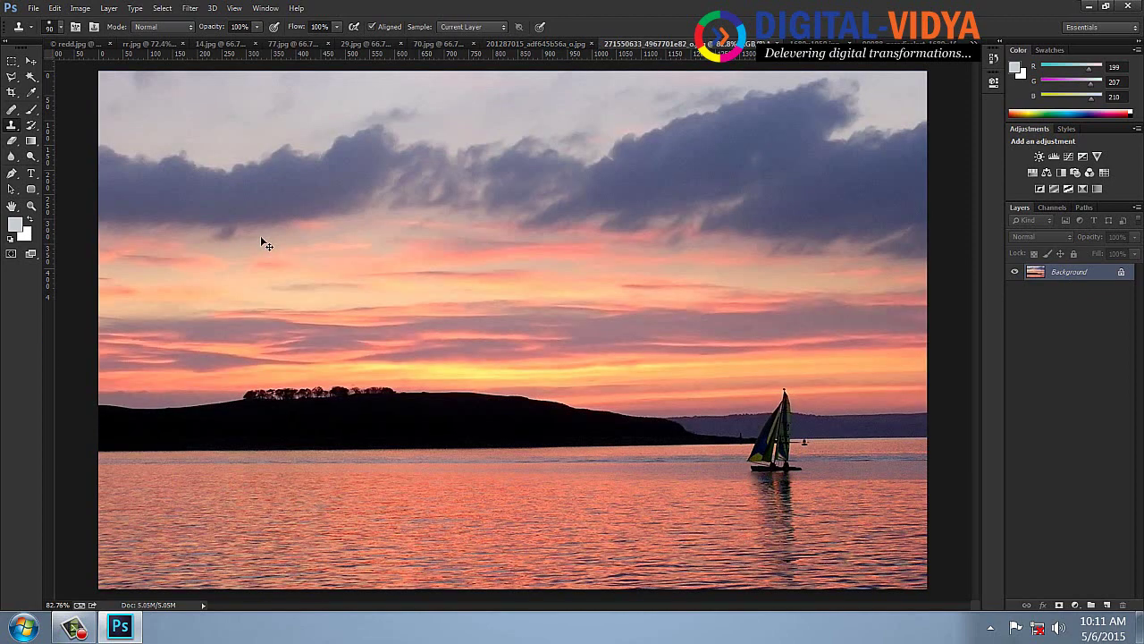
key(ctrl+Tab)
key(ctrl+Tab)
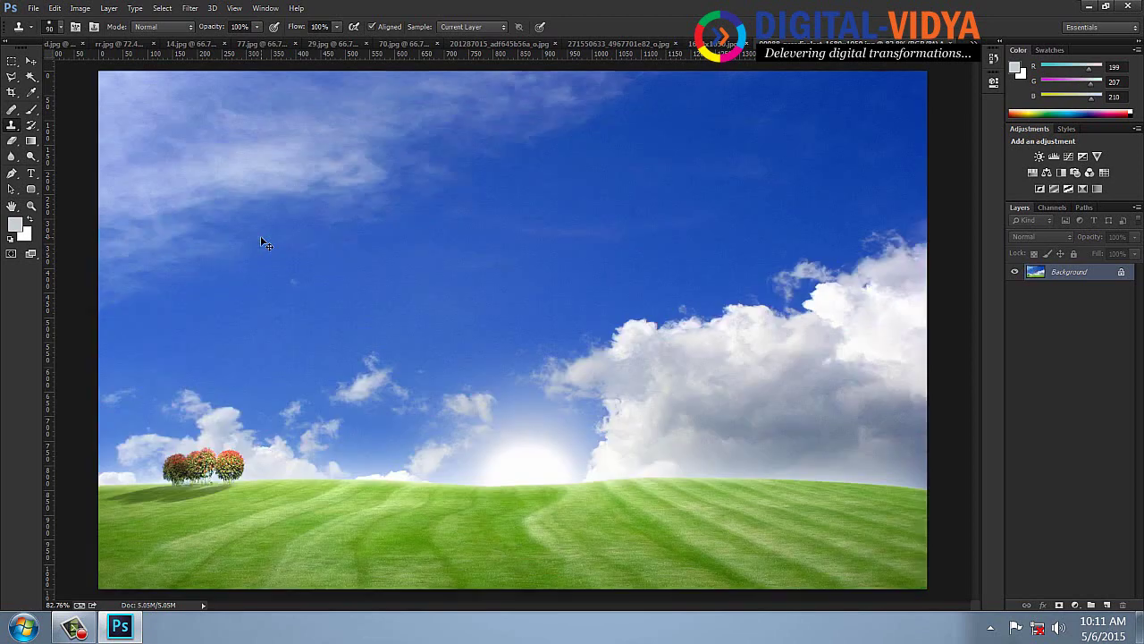
key(ctrl+Tab)
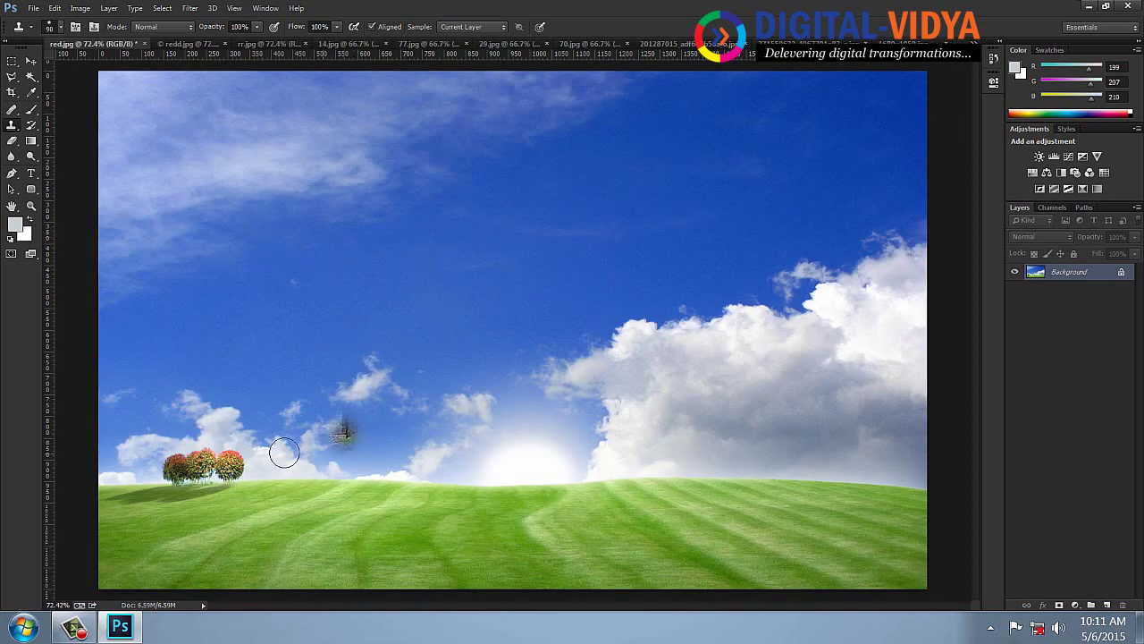
- Clone-stamp the castle onto a new Layer 1 on the hill, then zoom to 200% centred on it
click(1108, 606)
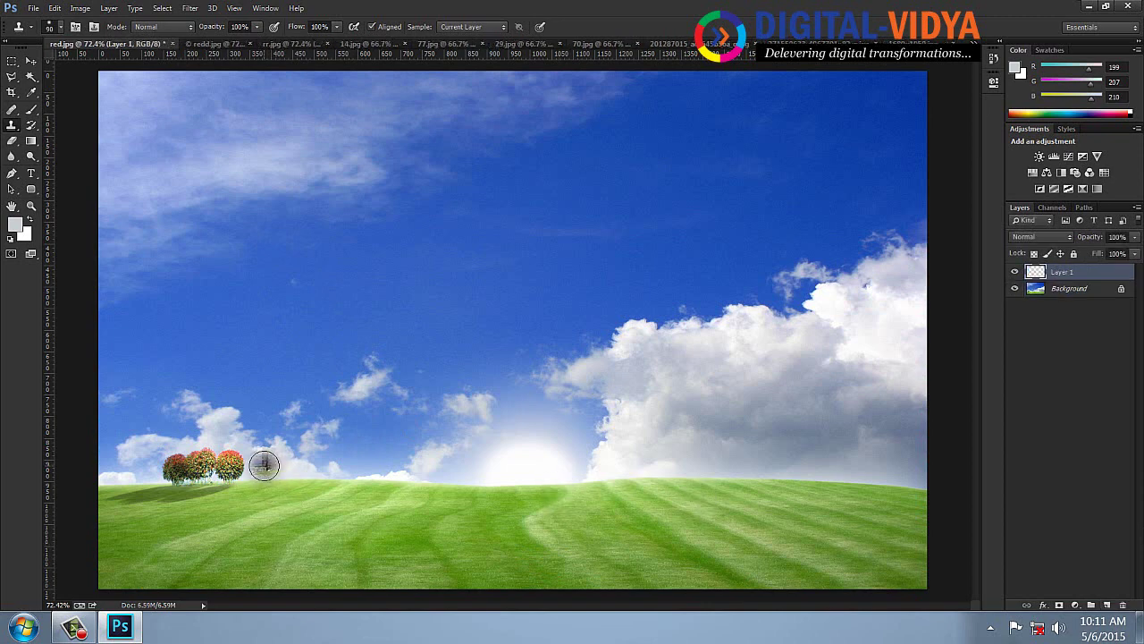
mouse_move(260, 466)
mouse_down()
mouse_move(371, 467)
mouse_move(311, 430)
mouse_move(324, 385)
mouse_move(278, 411)
mouse_move(257, 467)
mouse_move(417, 474)
mouse_move(393, 460)
mouse_move(355, 404)
mouse_move(409, 416)
mouse_move(415, 390)
mouse_move(392, 382)
mouse_move(397, 372)
mouse_move(441, 379)
mouse_move(409, 353)
mouse_move(460, 390)
mouse_move(436, 403)
mouse_move(418, 454)
mouse_move(469, 407)
mouse_move(433, 461)
mouse_move(456, 460)
mouse_move(436, 478)
mouse_move(492, 471)
mouse_move(488, 436)
mouse_move(508, 470)
mouse_move(546, 474)
mouse_move(517, 442)
mouse_move(579, 472)
mouse_move(496, 438)
mouse_up()
mouse_move(581, 469)
mouse_down()
mouse_move(537, 487)
mouse_move(438, 490)
mouse_move(554, 490)
mouse_move(518, 492)
mouse_move(282, 478)
mouse_move(299, 442)
mouse_up()
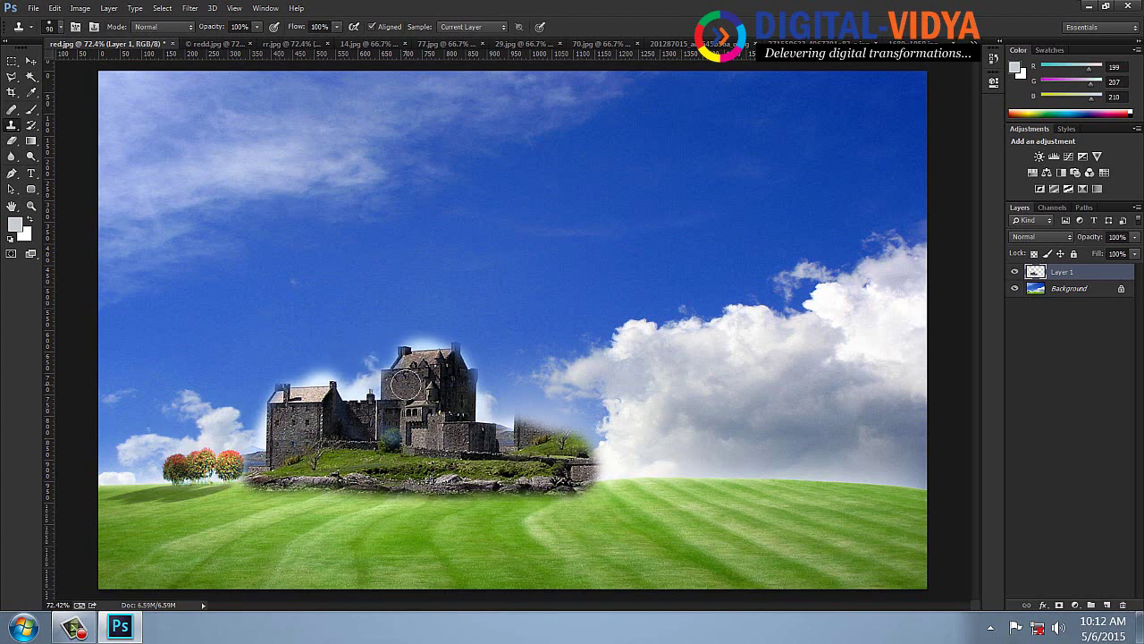
key(ctrl+plus)
key(ctrl+plus)
drag(237, 331, 604, 336)
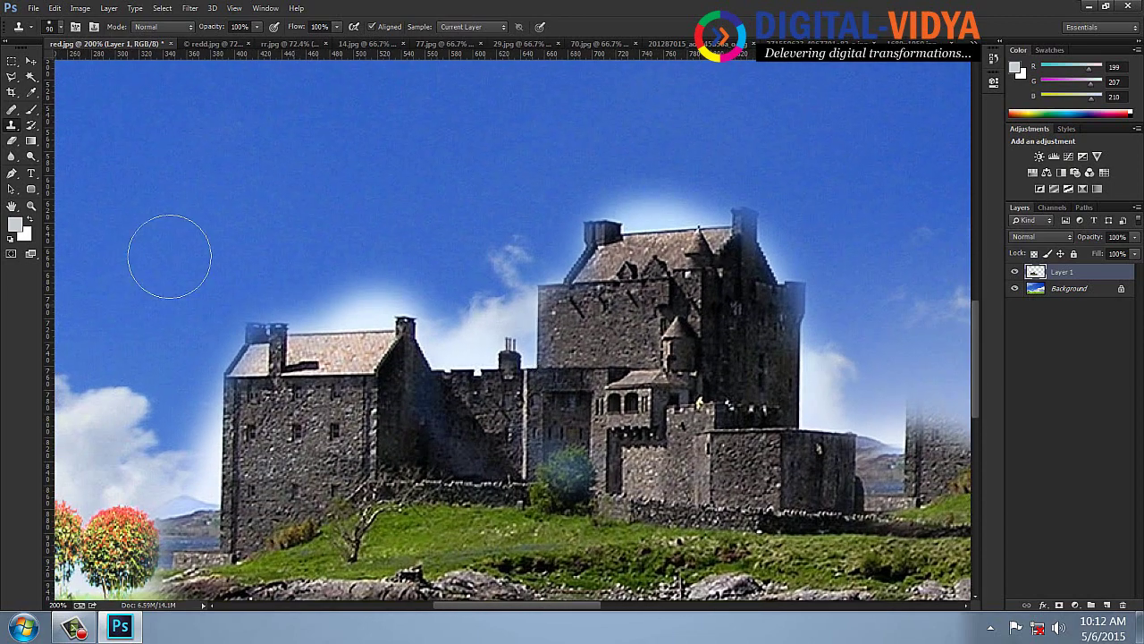
- Magic Wand the sky around the castle and feather the selection by 5 px
click(31, 77)
click(398, 303)
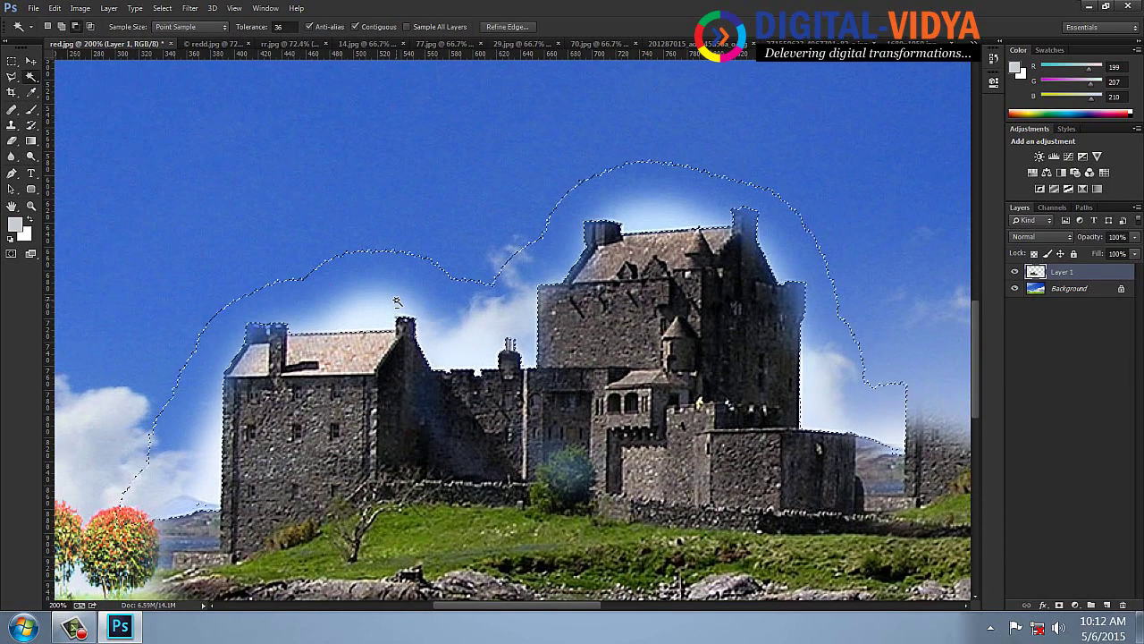
right_click(398, 226)
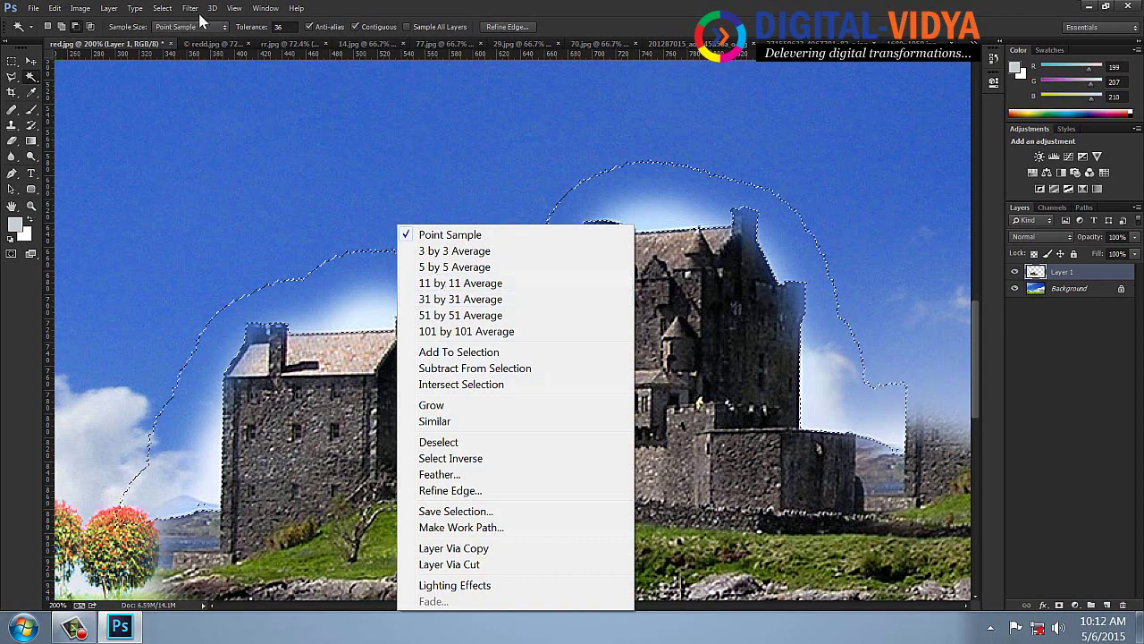
click(159, 9)
click(164, 10)
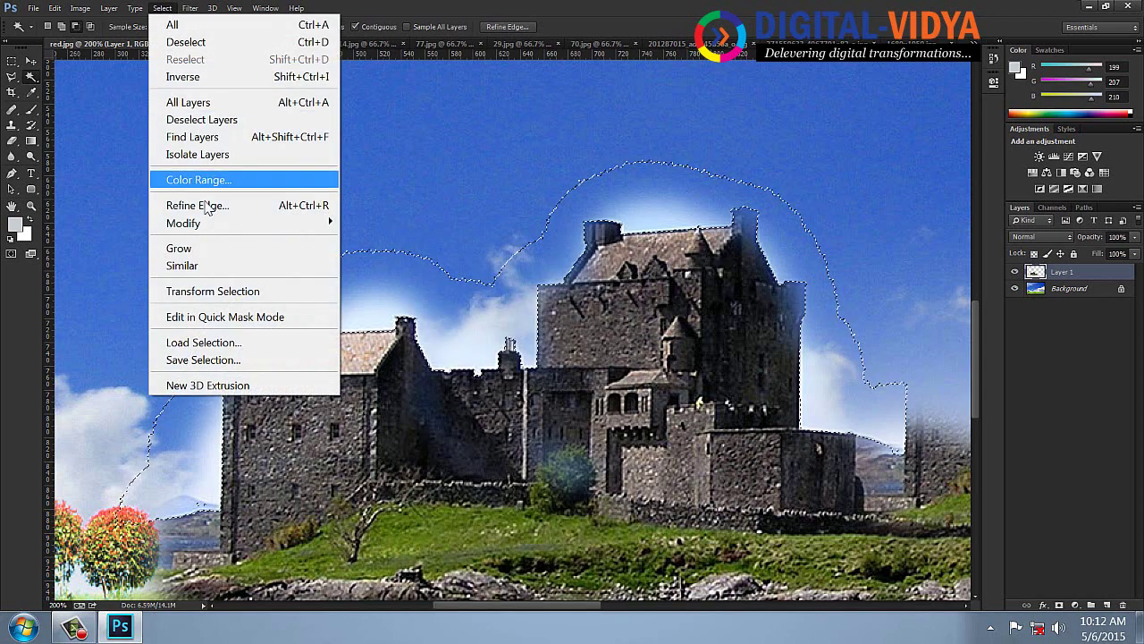
mouse_move(220, 226)
click(371, 293)
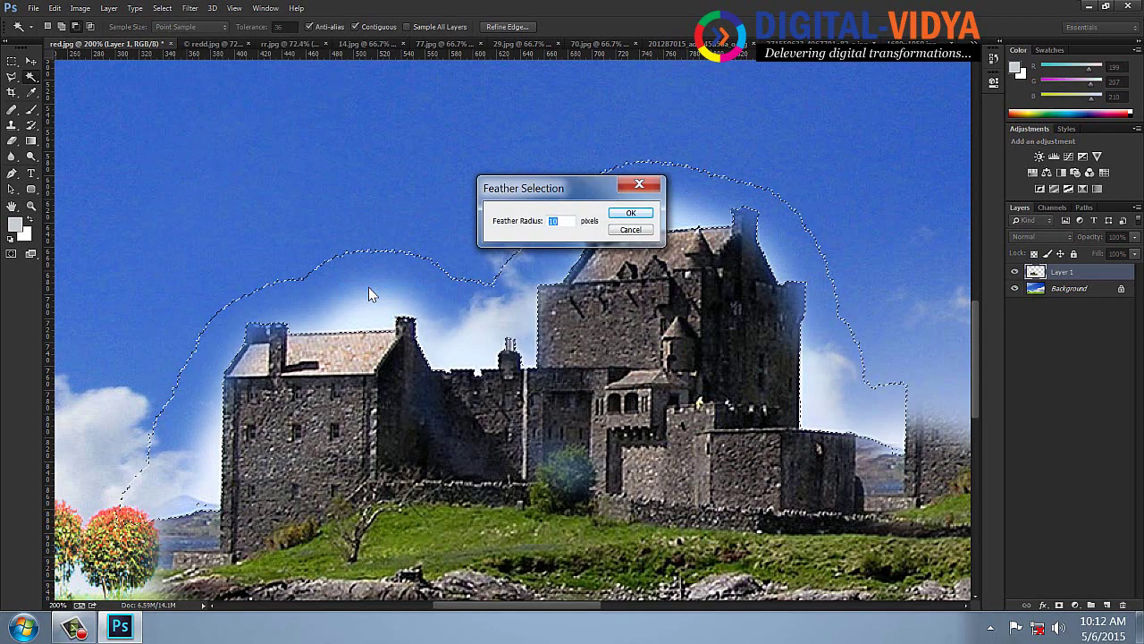
text(5)
key(Return)
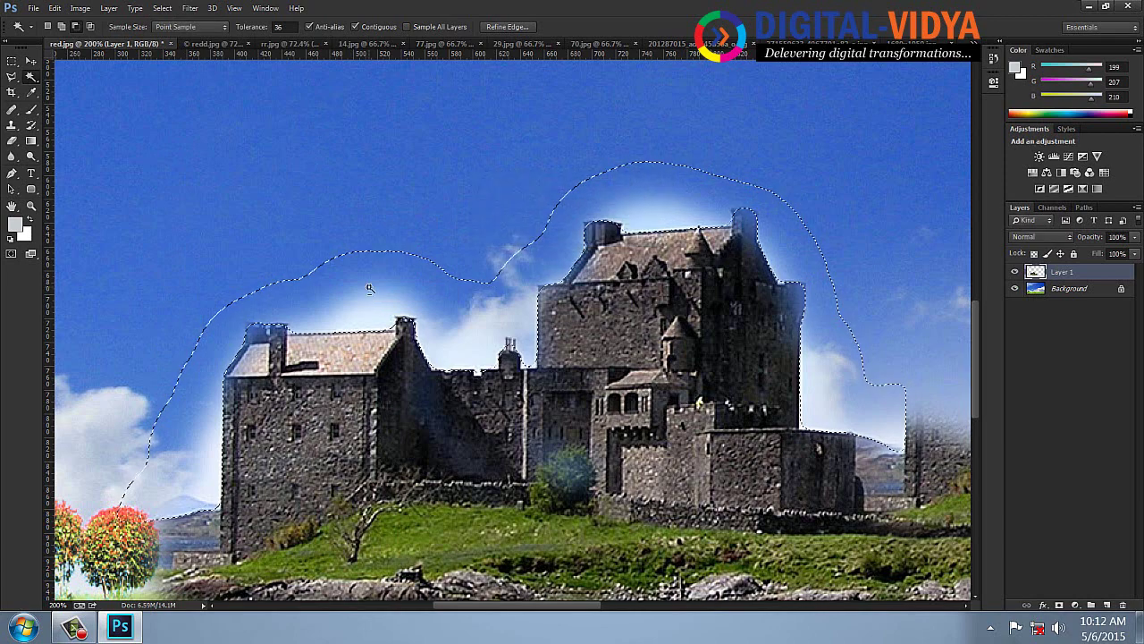
- Delete the white glow, deselect, fit the image on screen, and nudge the castle up
key(Delete)
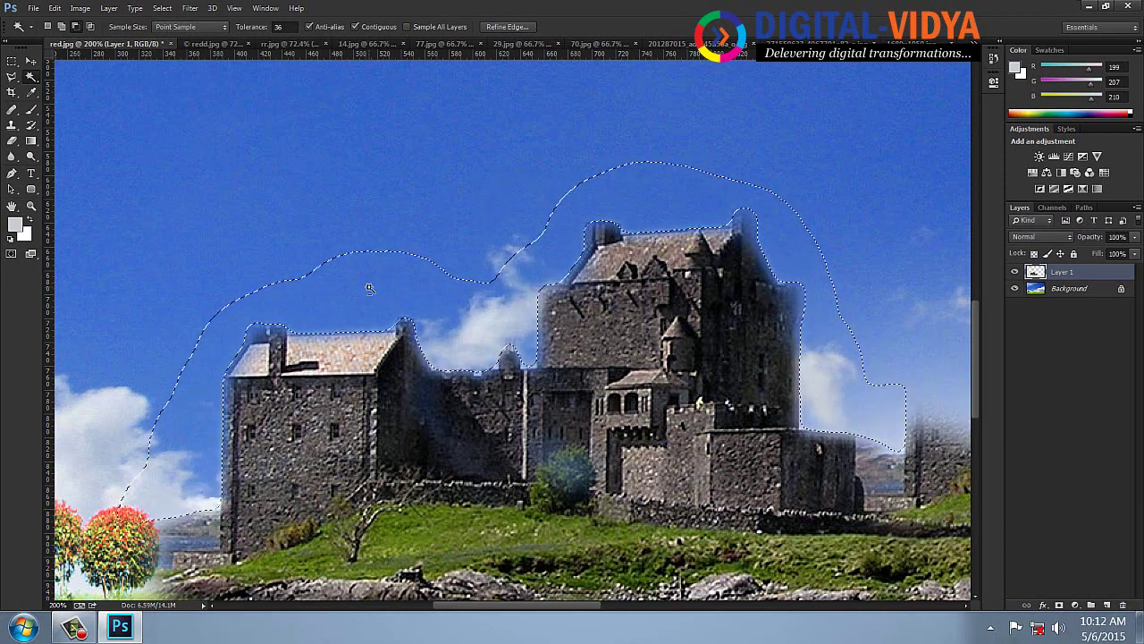
key(ctrl+d)
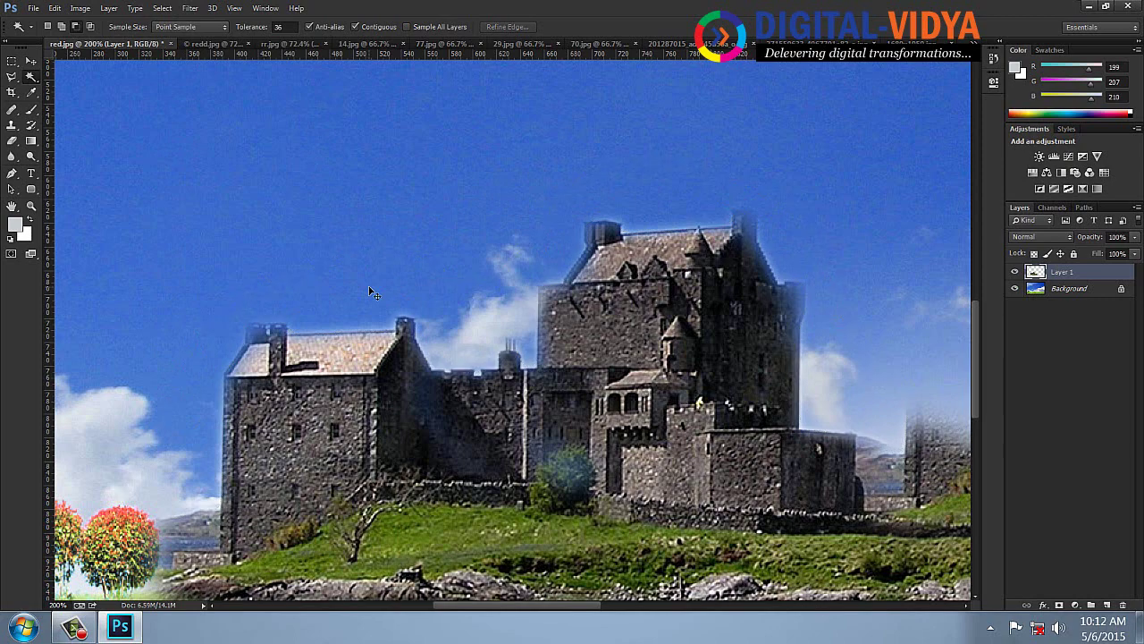
key(ctrl+0)
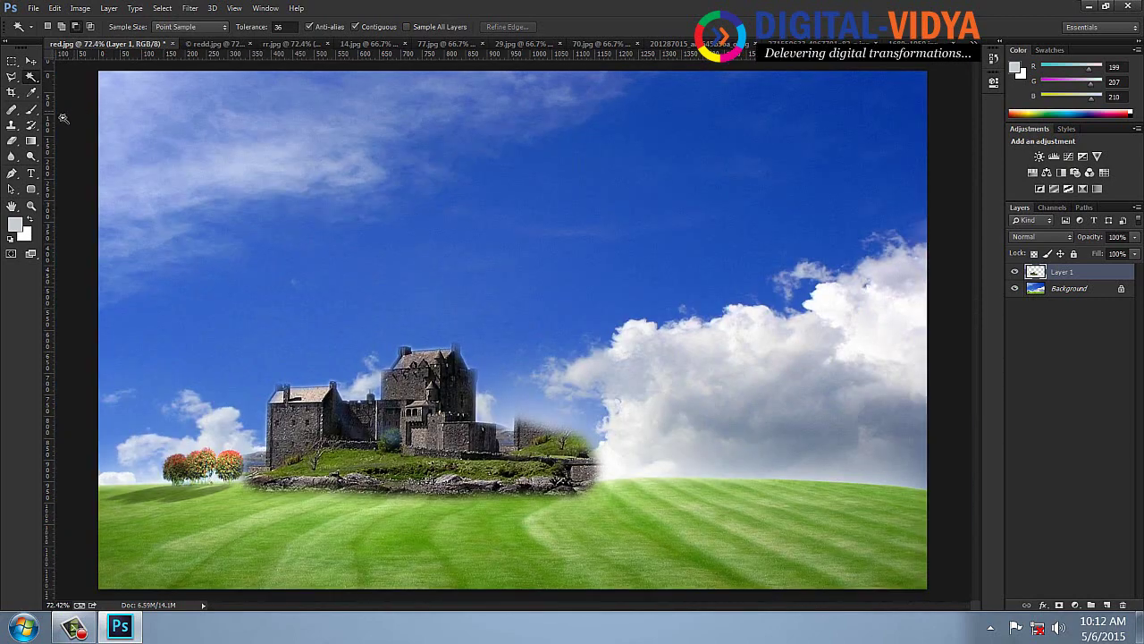
click(31, 61)
drag(445, 454, 445, 450)
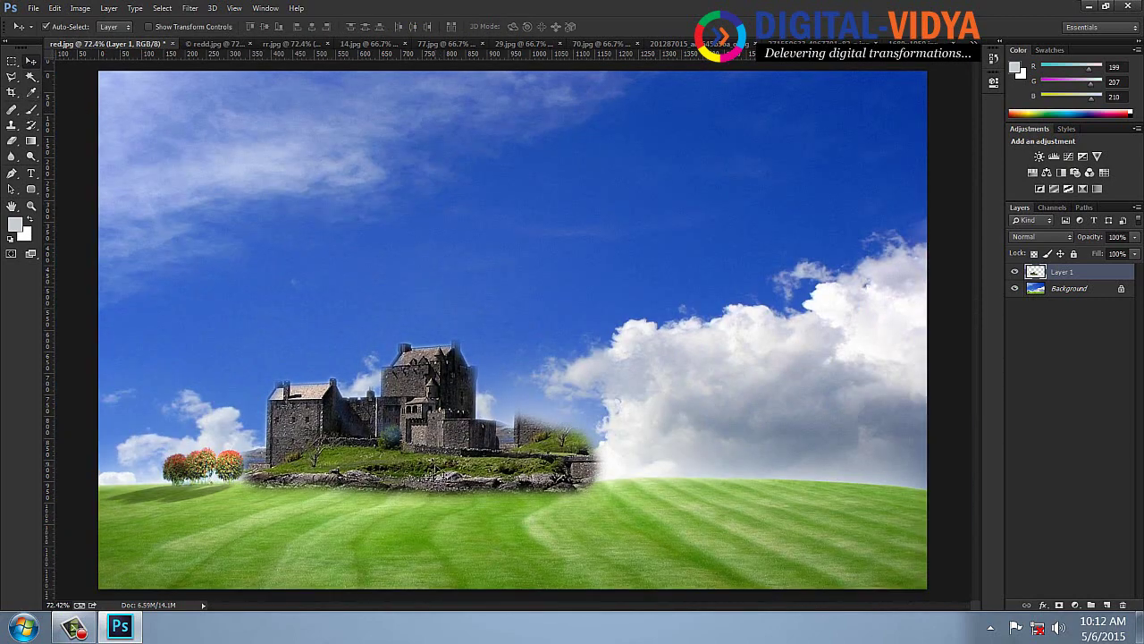
- Lasso the rocky base under the castle and feather the selection by 40 px
click(11, 77)
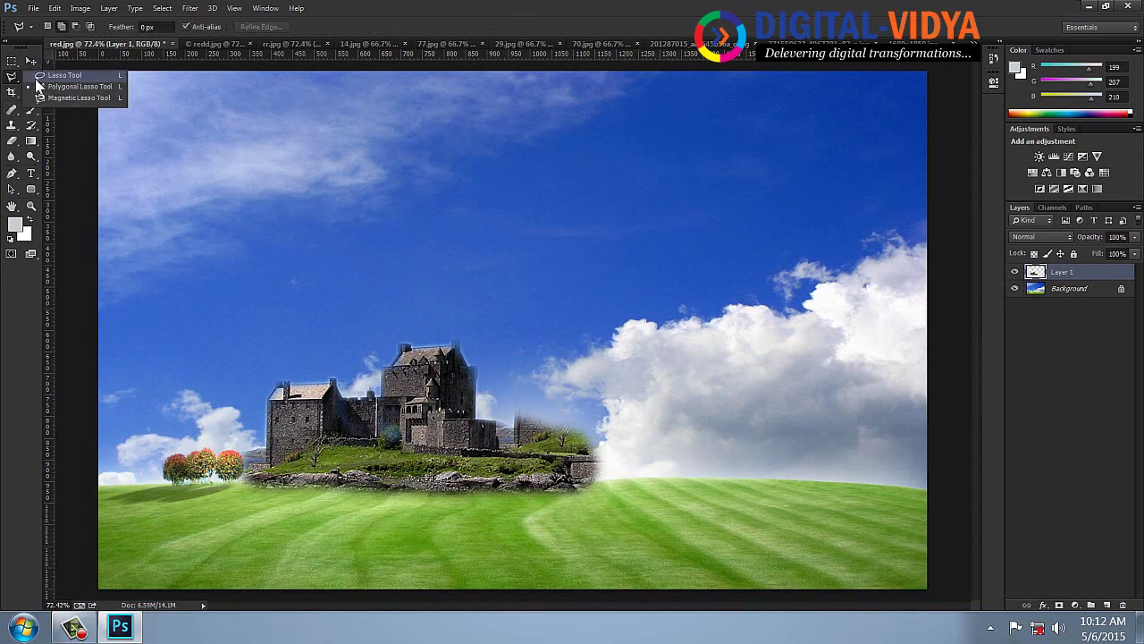
click(54, 77)
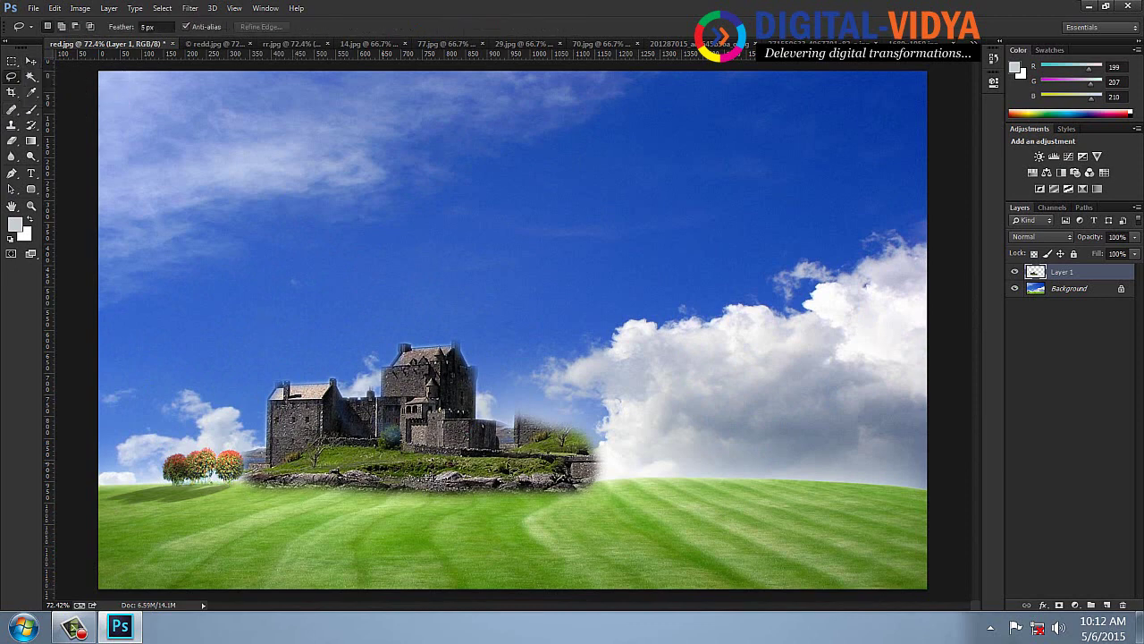
drag(229, 543, 231, 477)
right_click(347, 172)
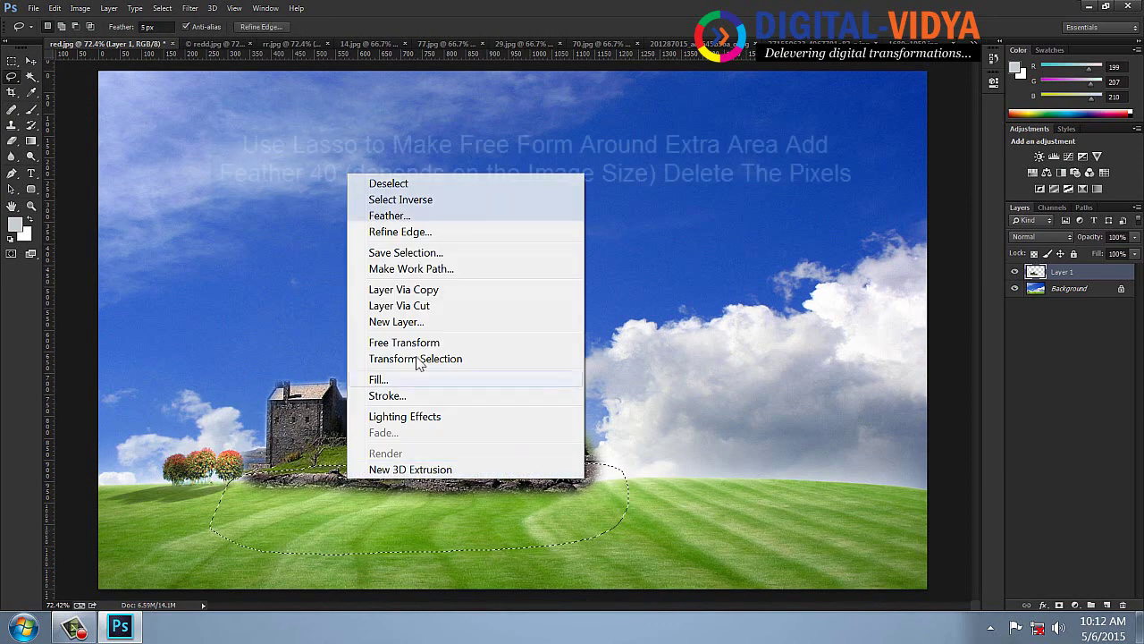
click(402, 215)
text(40)
key(Return)
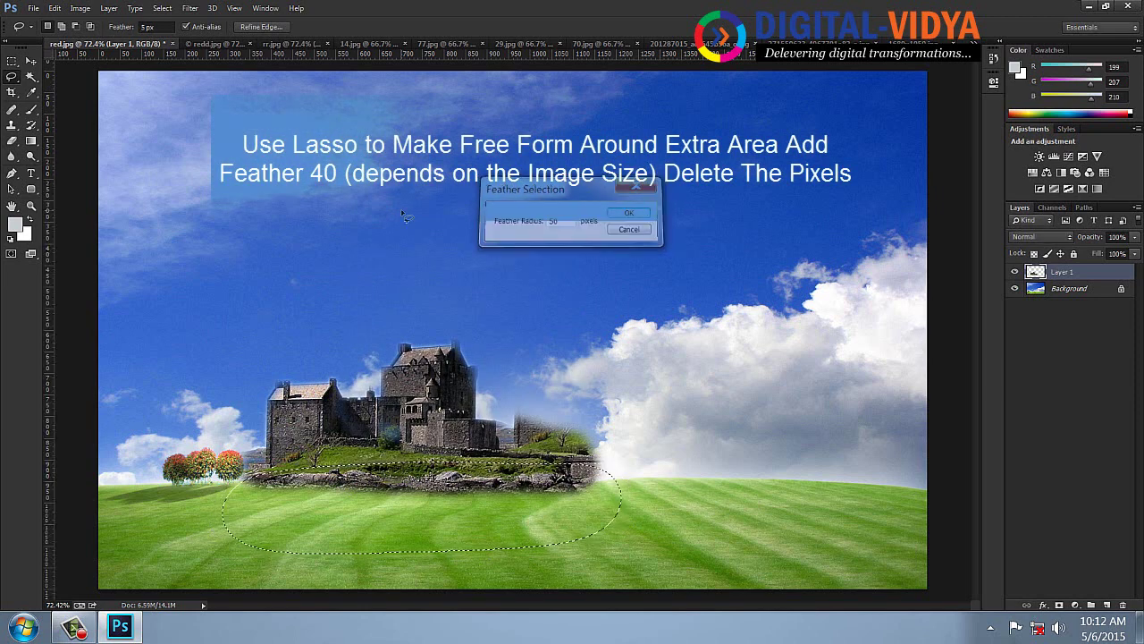
- Delete the feathered base, comparing it with undo, then deselect
key(Delete)
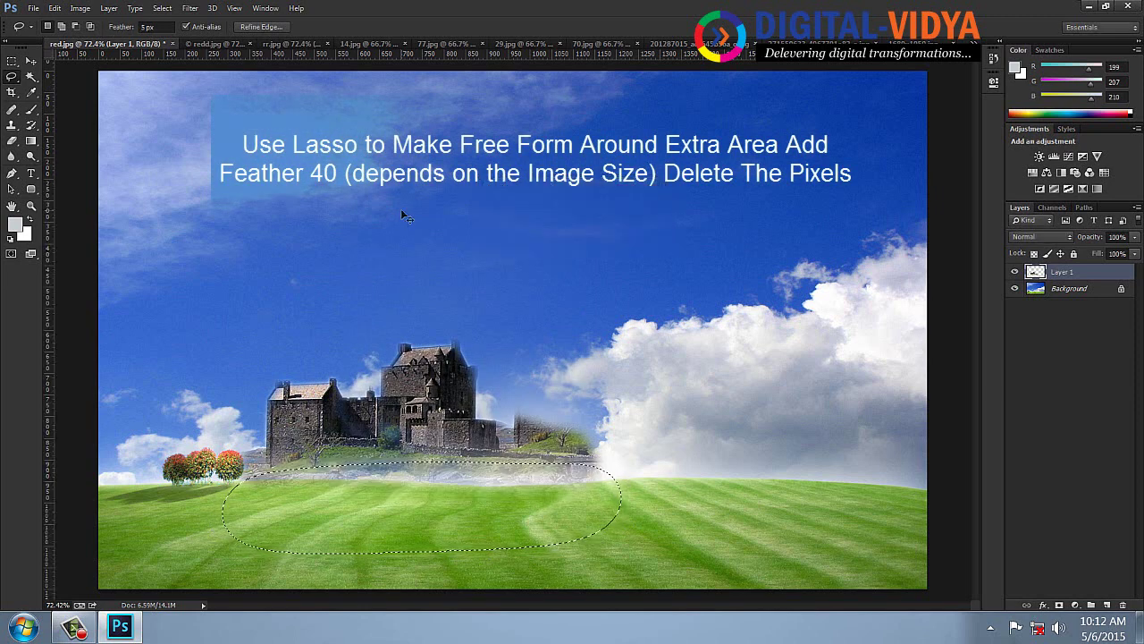
key(ctrl+z)
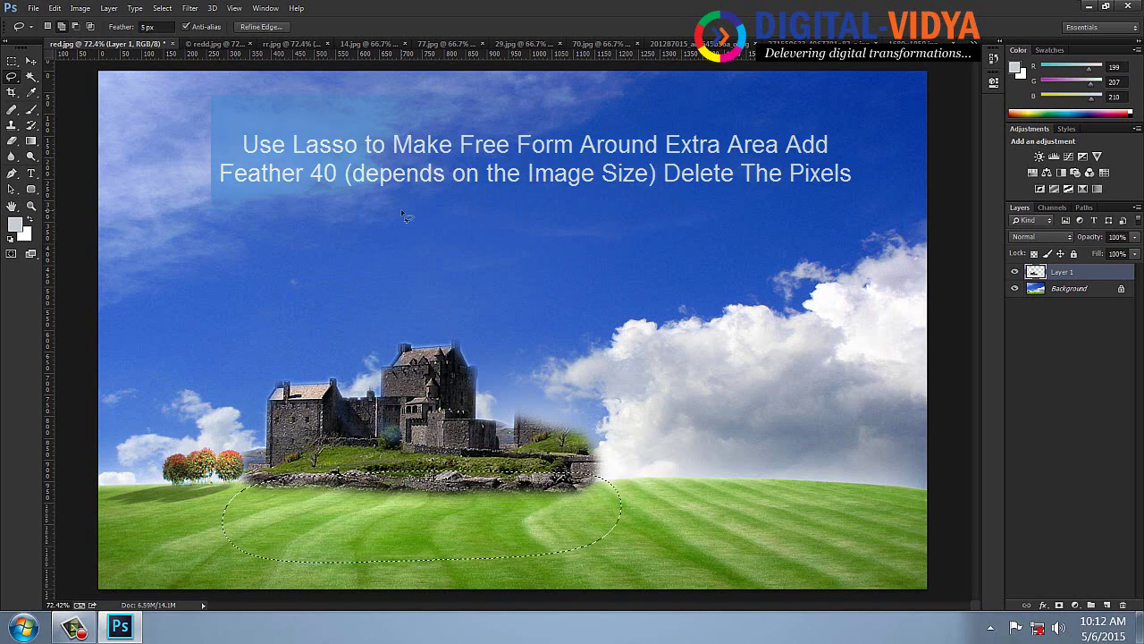
key(Delete)
key(ctrl+d)
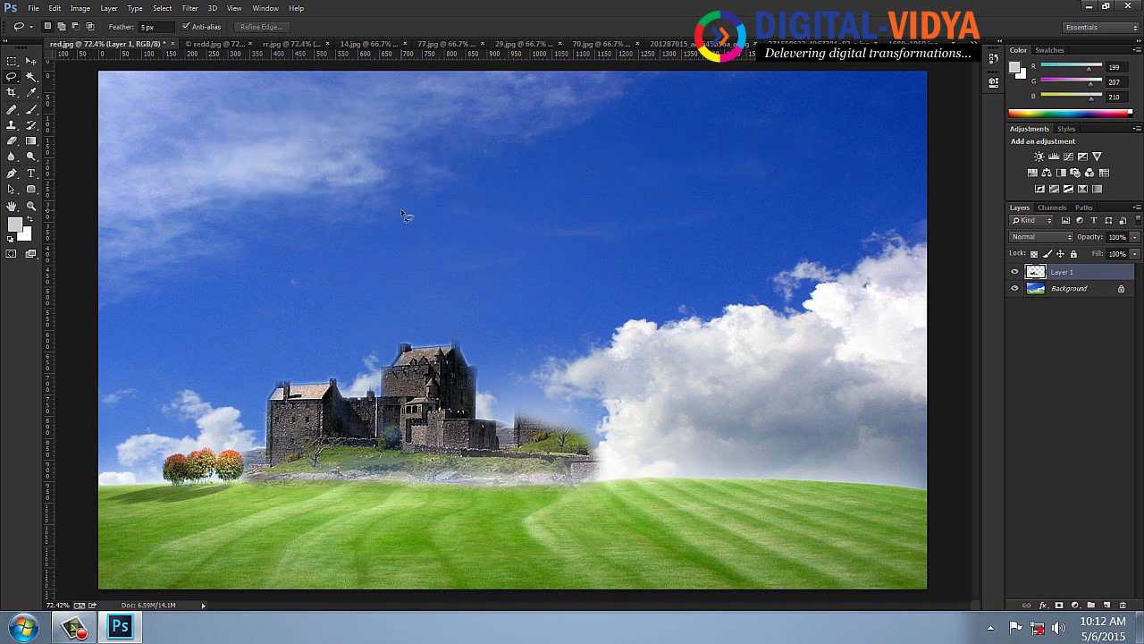
- Duplicate the castle, flip the copy horizontally beside the original, then delete both castle layers
click(35, 61)
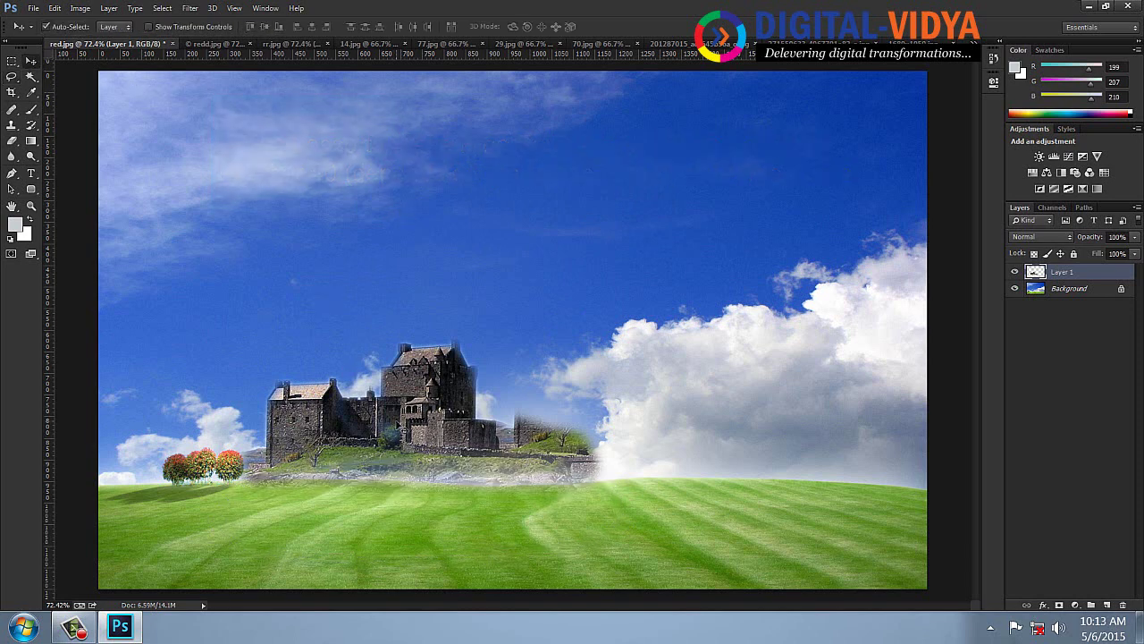
drag(398, 418, 518, 234)
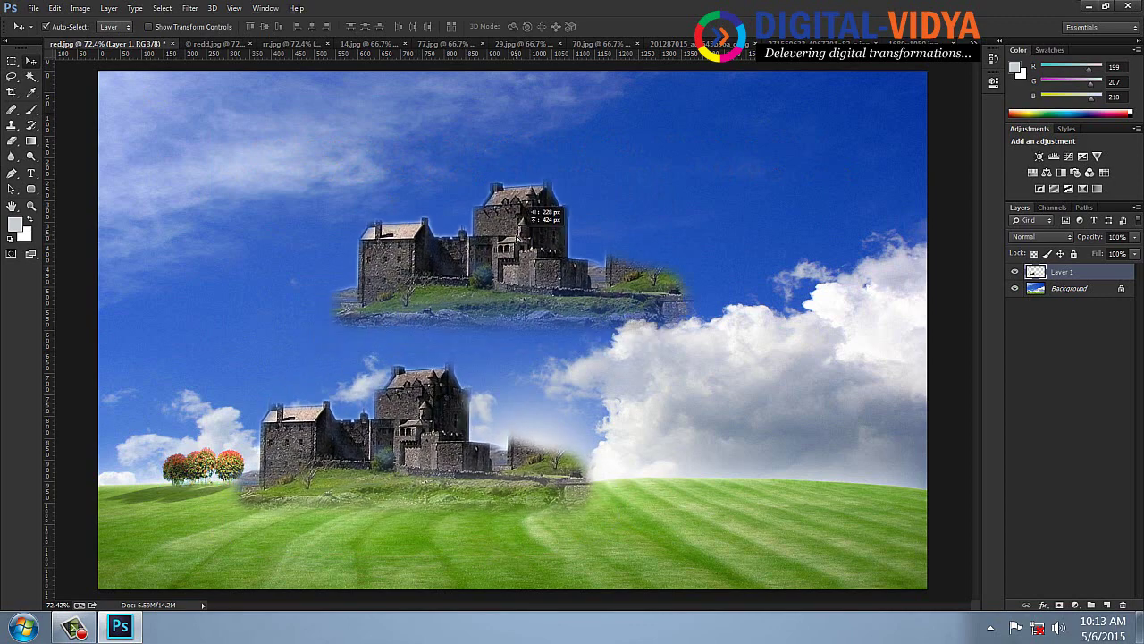
click(55, 8)
mouse_move(115, 364)
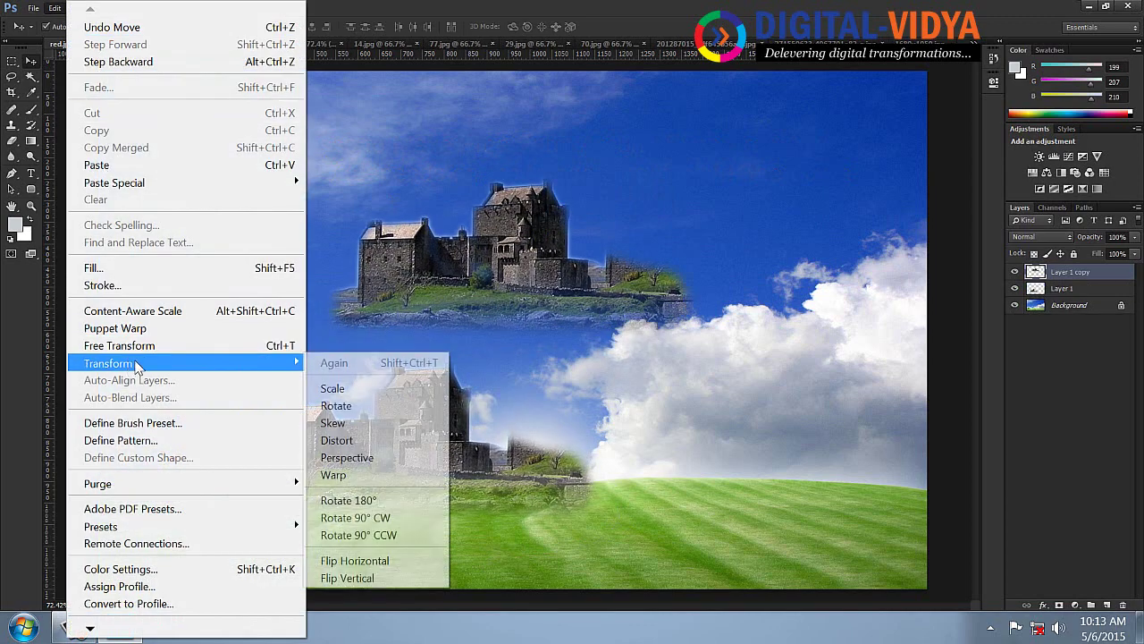
click(347, 558)
drag(547, 273, 787, 454)
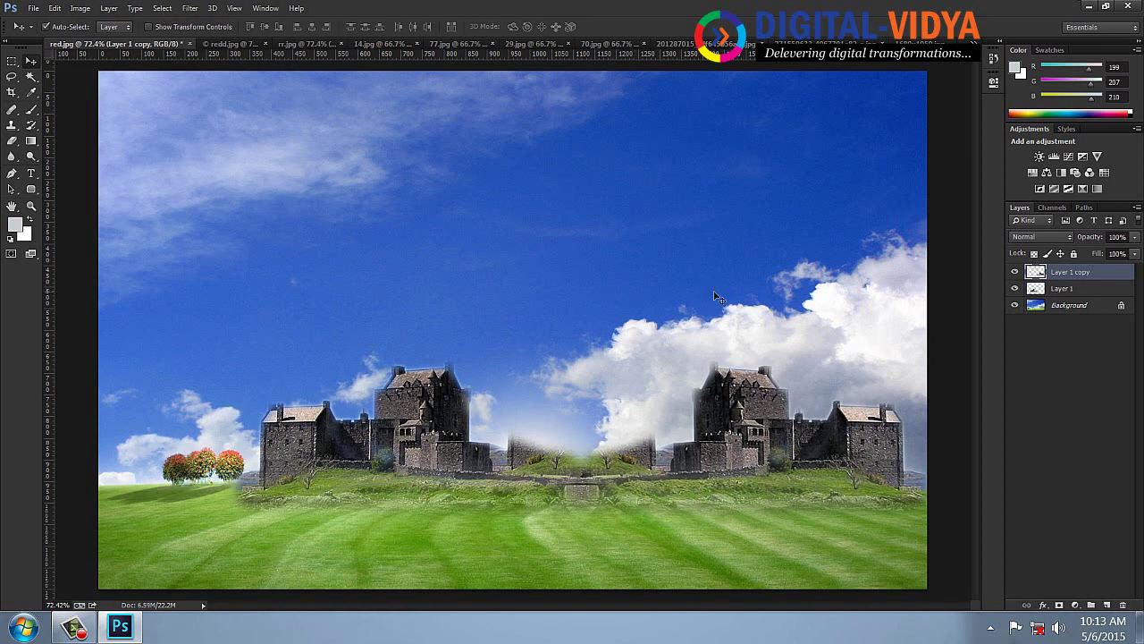
key(Delete)
key(Delete)
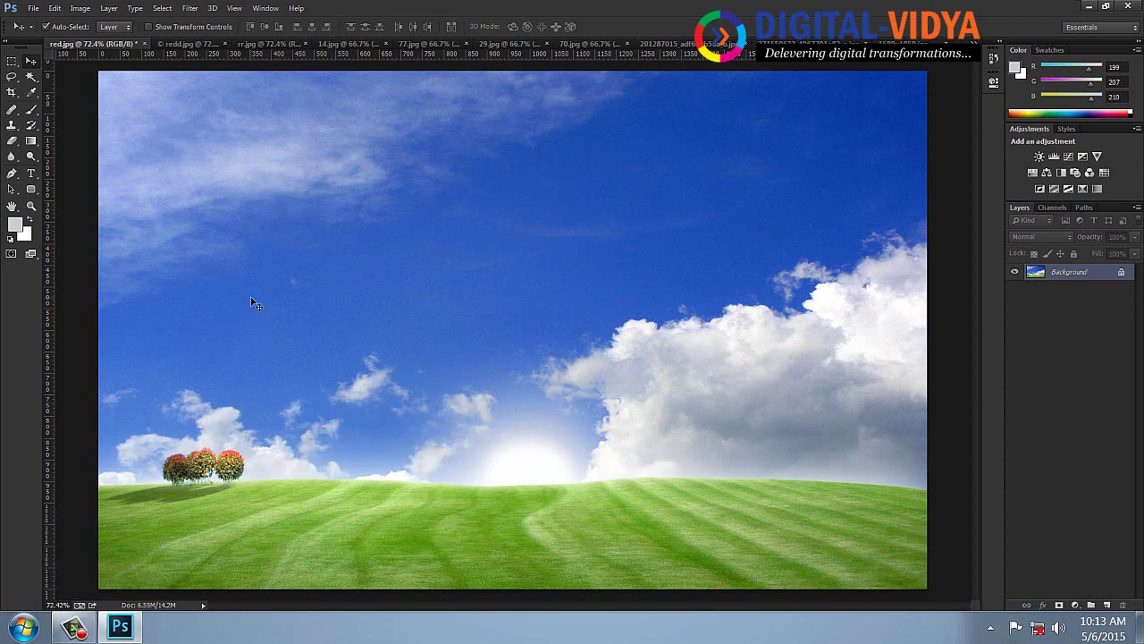
- Go through redd.jpg, undoing a trial clone there, and on to the road photo 70.jpg
key(ctrl+Tab)
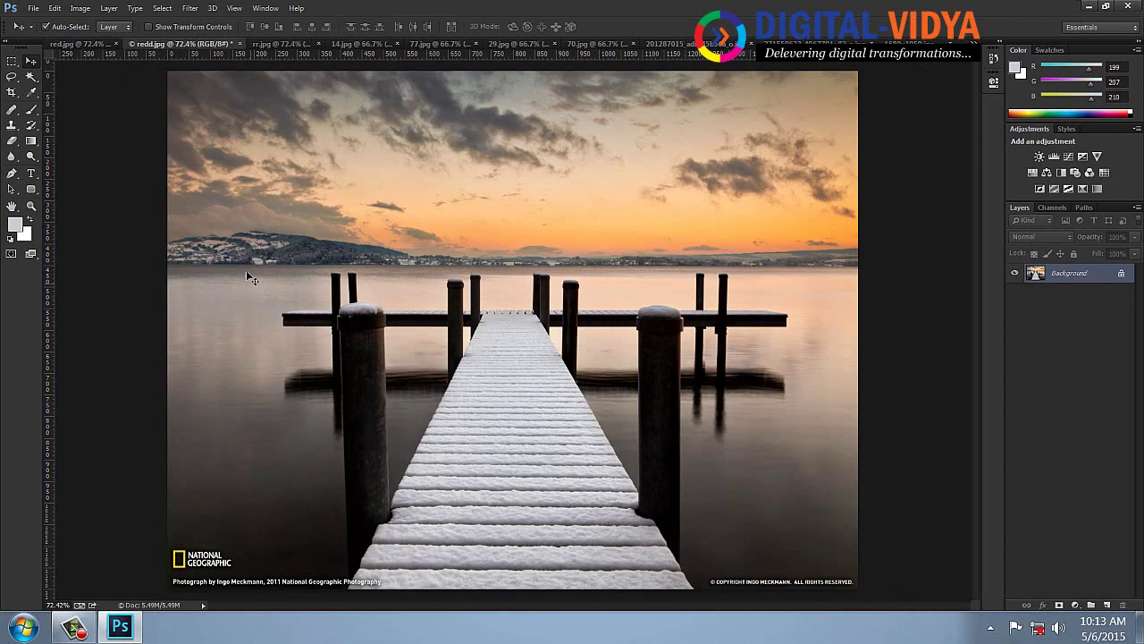
click(12, 125)
click(542, 284)
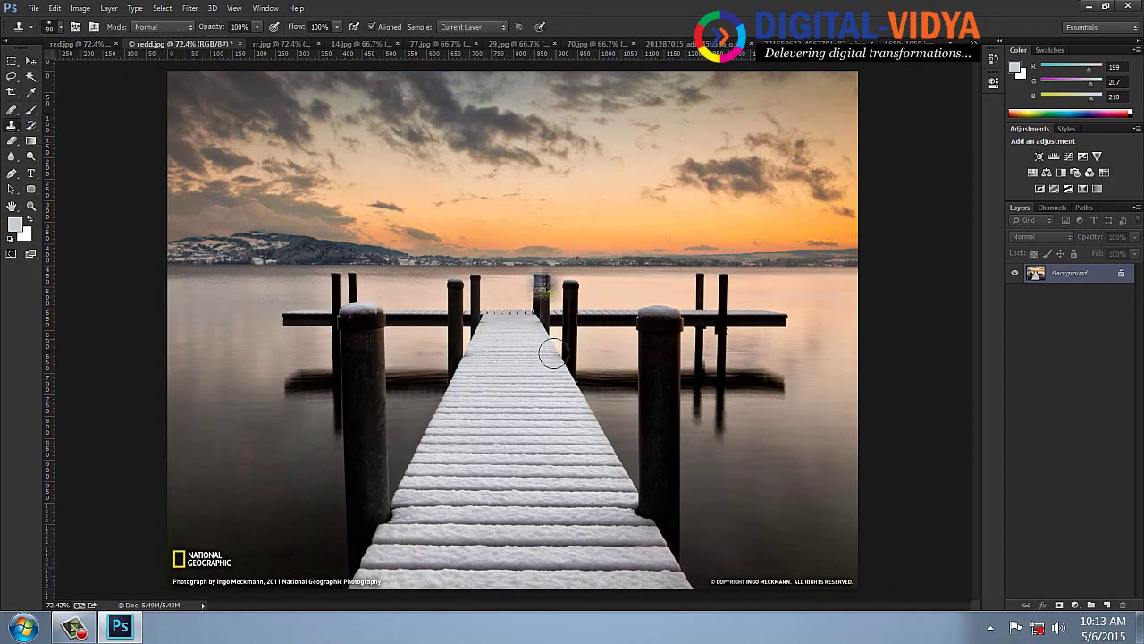
key(ctrl+alt+z)
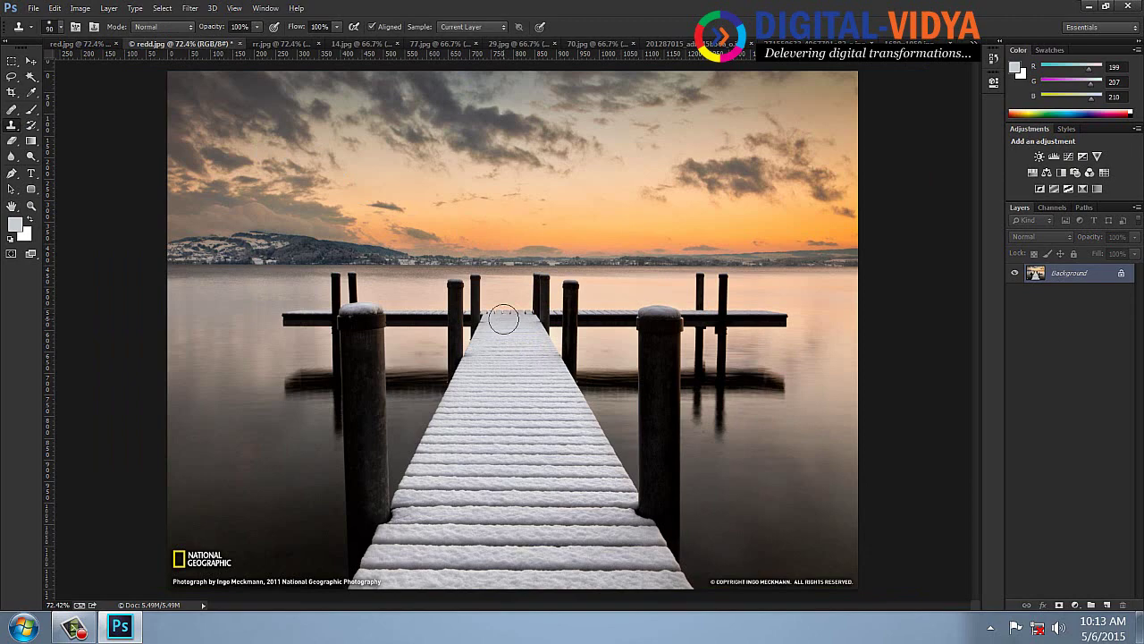
key(ctrl+Tab)
key(ctrl+Tab)
key(ctrl+Tab)
key(ctrl+Tab)
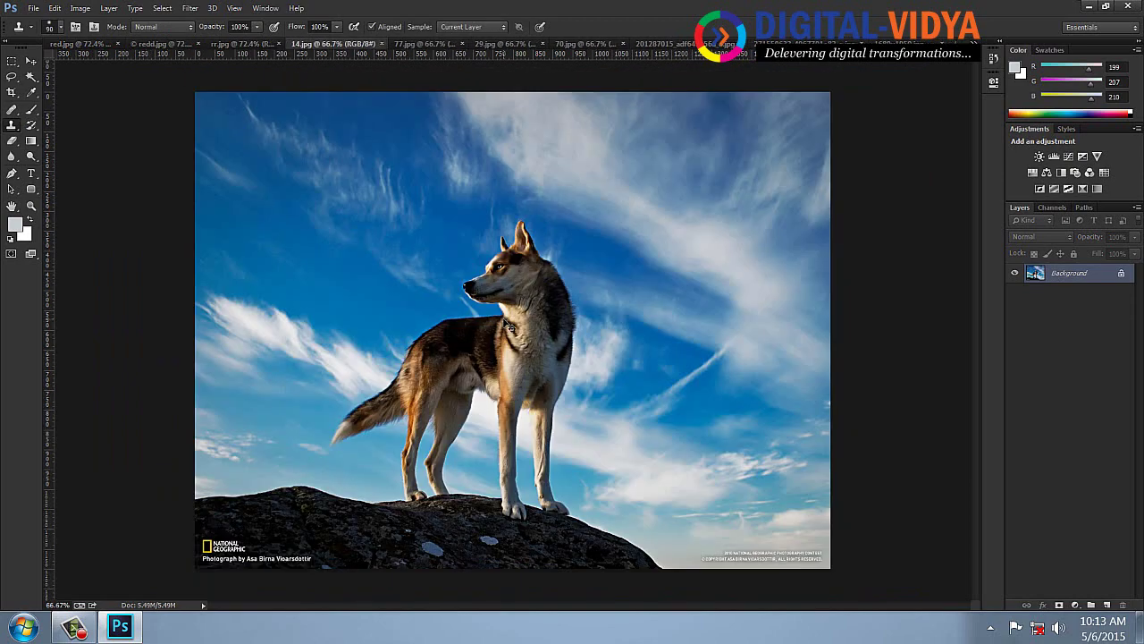
key(ctrl+Tab)
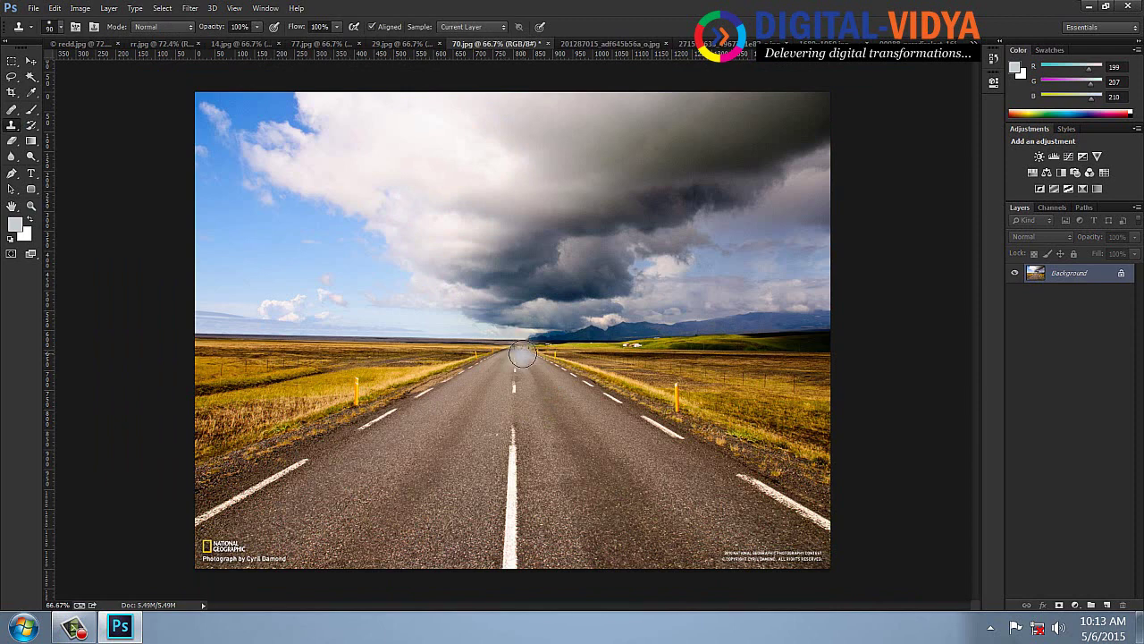
- On a new layer, clone more walkway texture up the road's centre to the horizon
click(1109, 606)
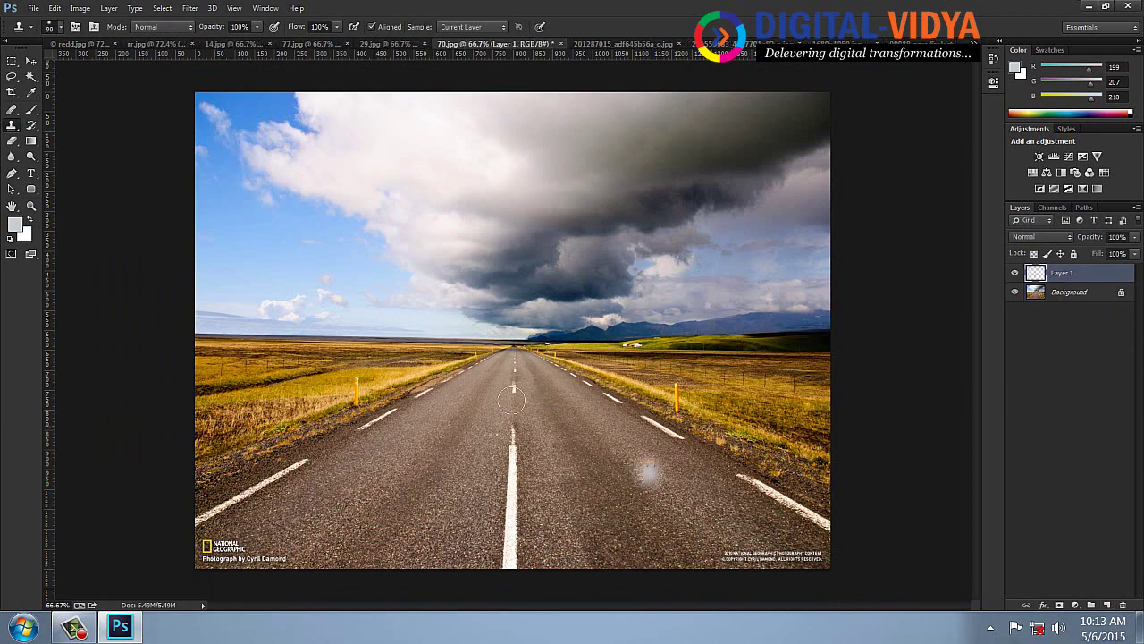
mouse_move(505, 379)
mouse_down()
mouse_move(500, 443)
mouse_move(495, 433)
mouse_move(448, 543)
mouse_move(432, 544)
mouse_move(434, 530)
mouse_move(446, 549)
mouse_move(516, 518)
mouse_move(494, 513)
mouse_move(516, 470)
mouse_move(516, 494)
mouse_move(530, 429)
mouse_move(538, 542)
mouse_move(520, 567)
mouse_move(559, 562)
mouse_move(543, 395)
mouse_move(555, 484)
mouse_move(520, 375)
mouse_move(469, 473)
mouse_move(476, 418)
mouse_move(391, 569)
mouse_move(588, 564)
mouse_move(563, 453)
mouse_move(588, 573)
mouse_move(629, 561)
mouse_move(594, 479)
mouse_move(635, 512)
mouse_move(582, 415)
mouse_move(584, 465)
mouse_move(531, 369)
mouse_move(506, 371)
mouse_move(512, 333)
mouse_move(513, 345)
mouse_move(540, 349)
mouse_move(565, 397)
mouse_up()
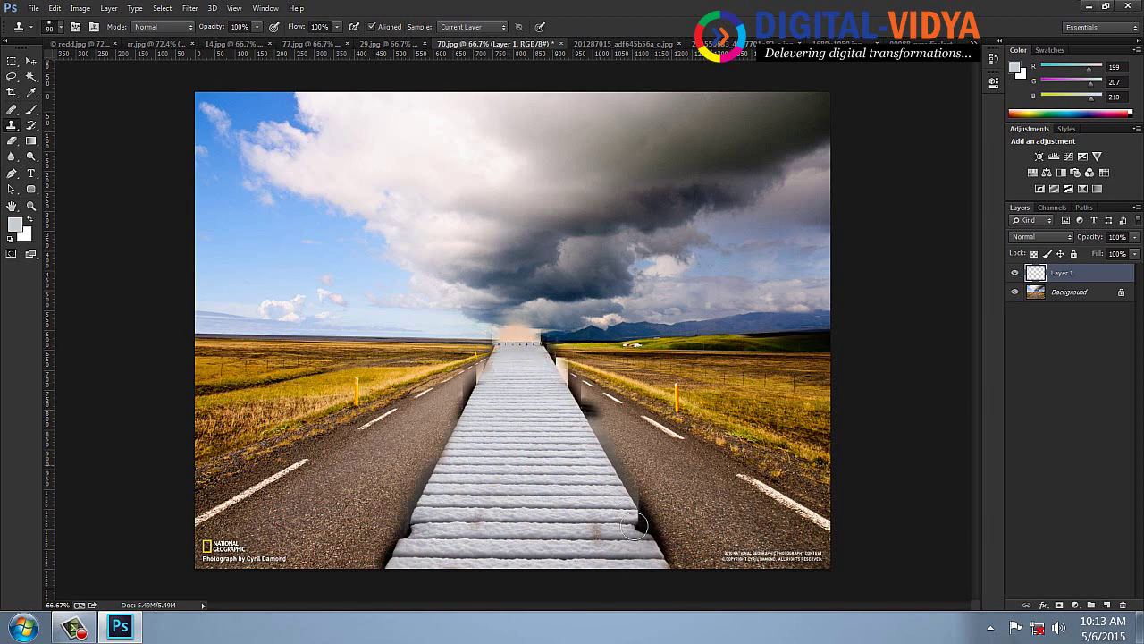
drag(481, 409, 473, 420)
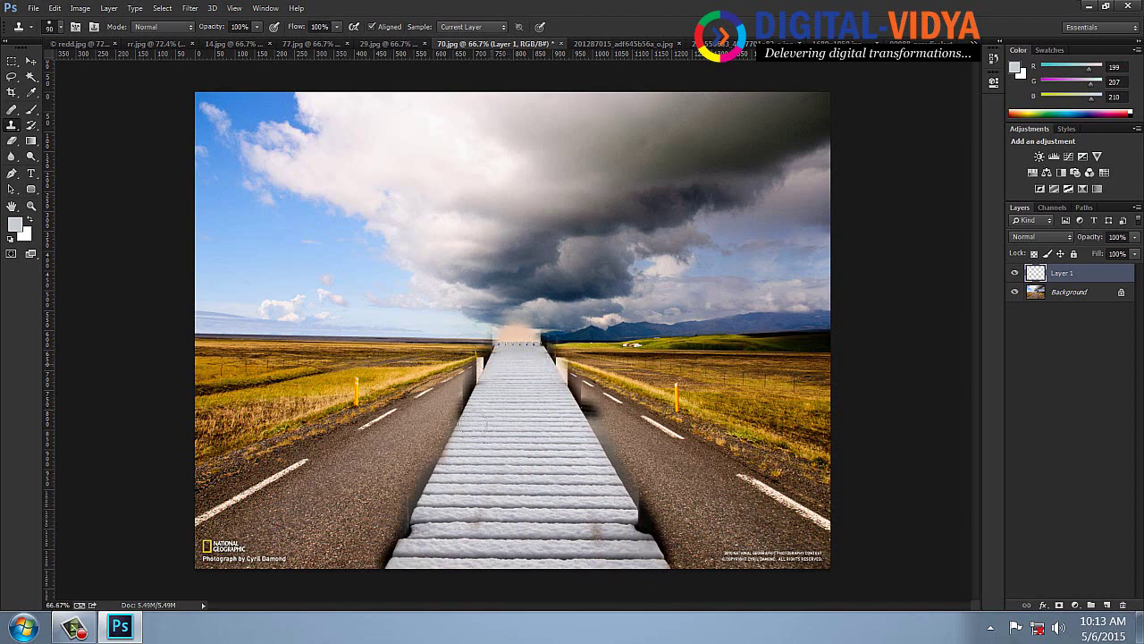
mouse_move(529, 334)
mouse_down()
mouse_move(534, 324)
mouse_move(542, 338)
mouse_up()
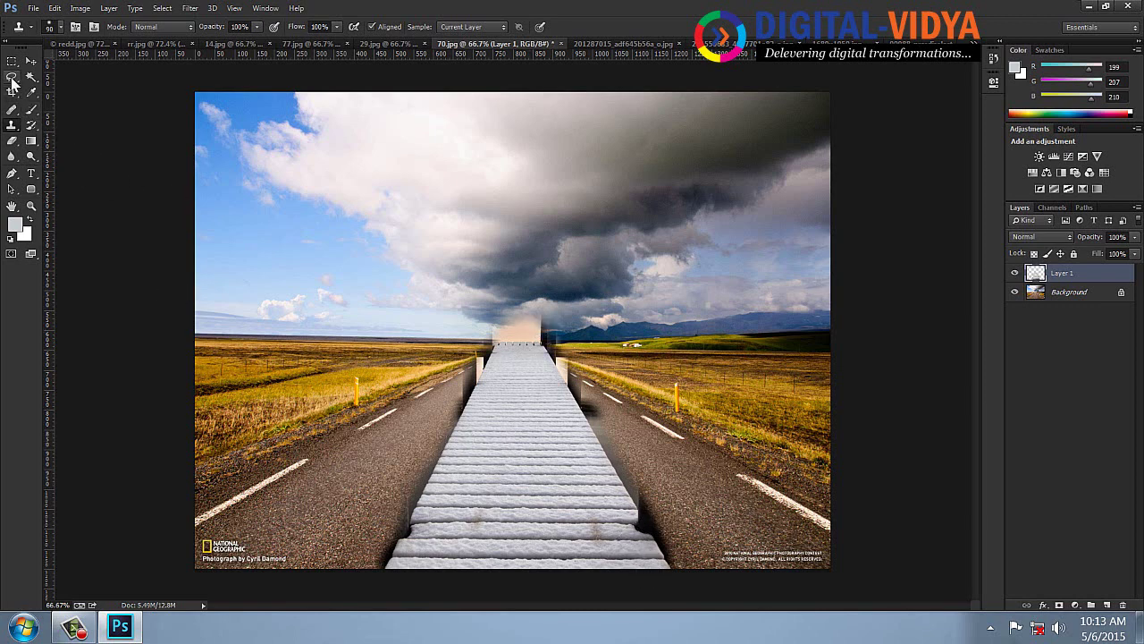
drag(11, 76, 44, 88)
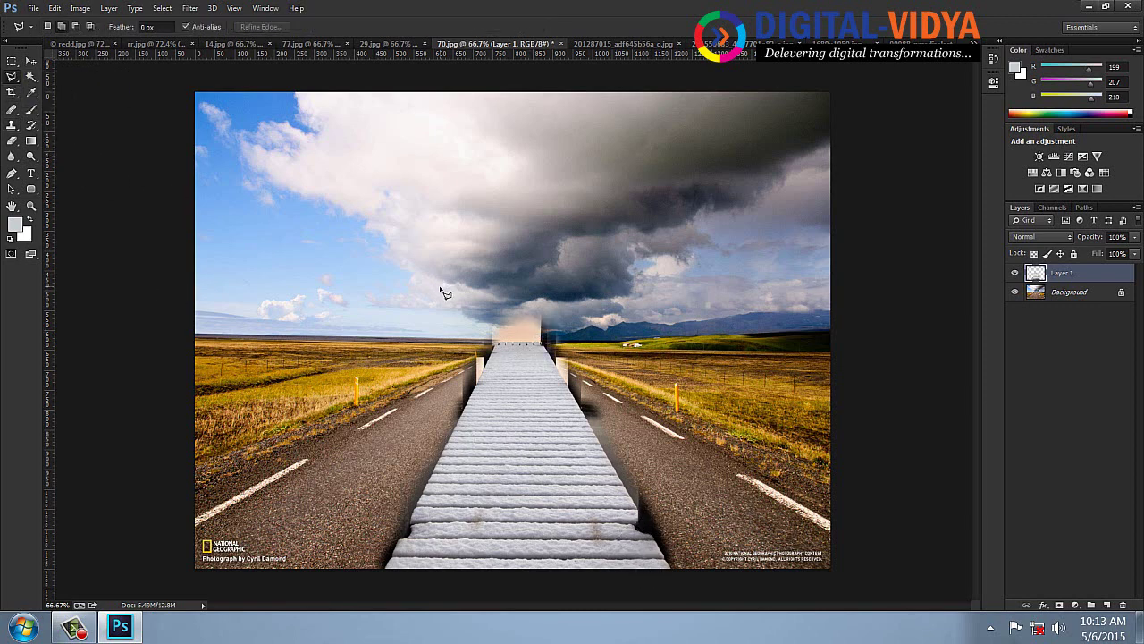
- Select the stray clone at the walkway's left edge, feather it by 1 pixel and delete it
click(502, 345)
click(277, 402)
click(396, 187)
double_click(454, 273)
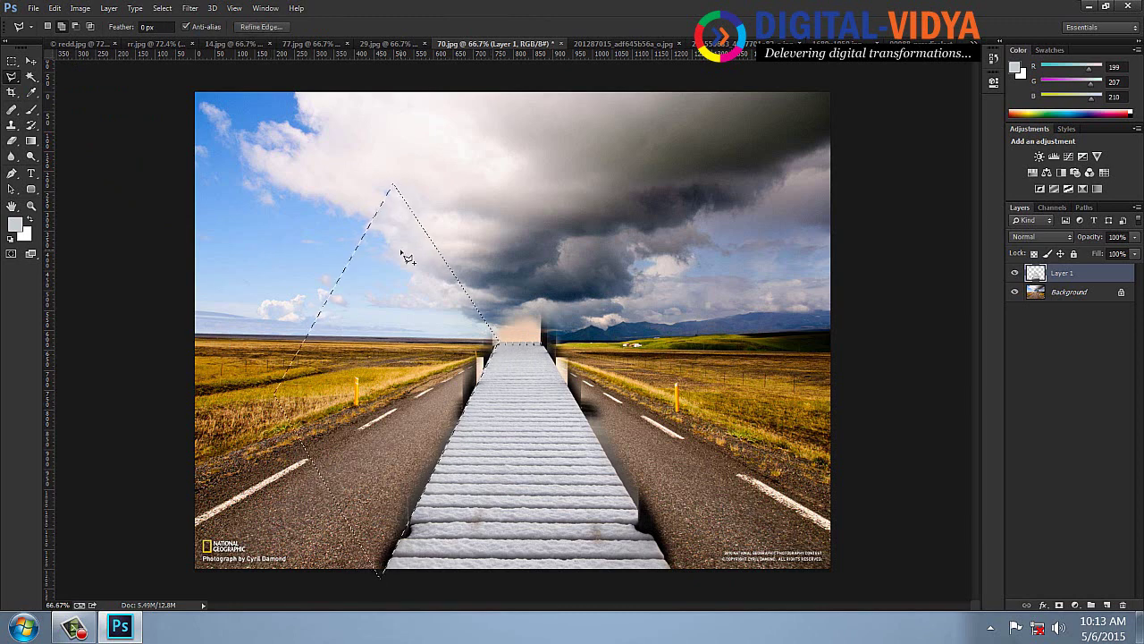
right_click(401, 253)
click(453, 299)
text(1)
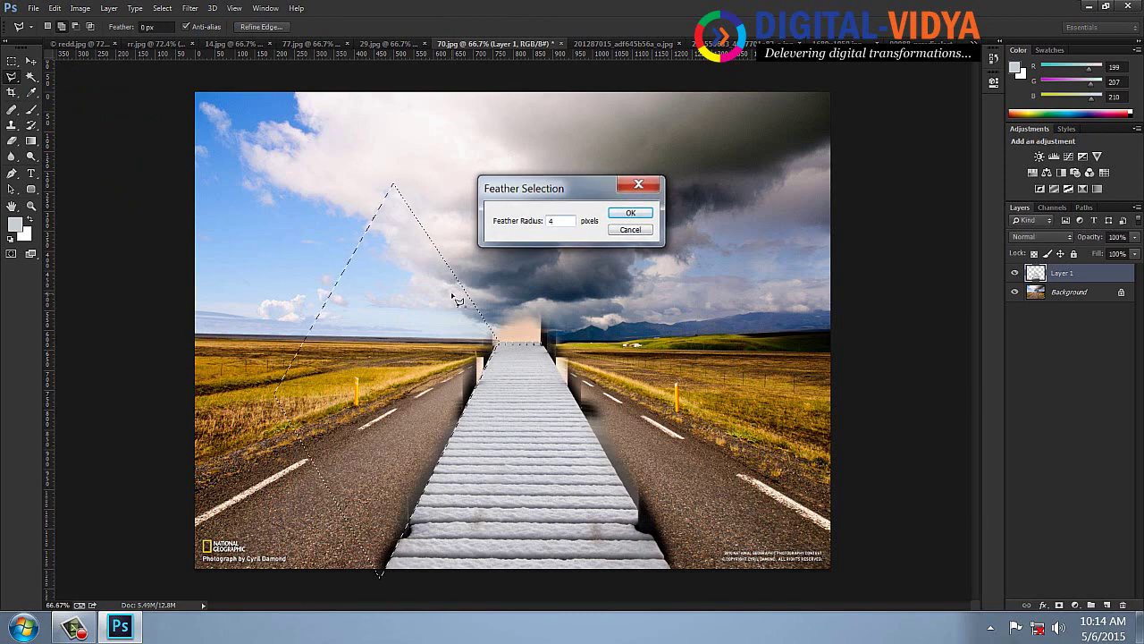
key(Return)
key(Delete)
key(ctrl+d)
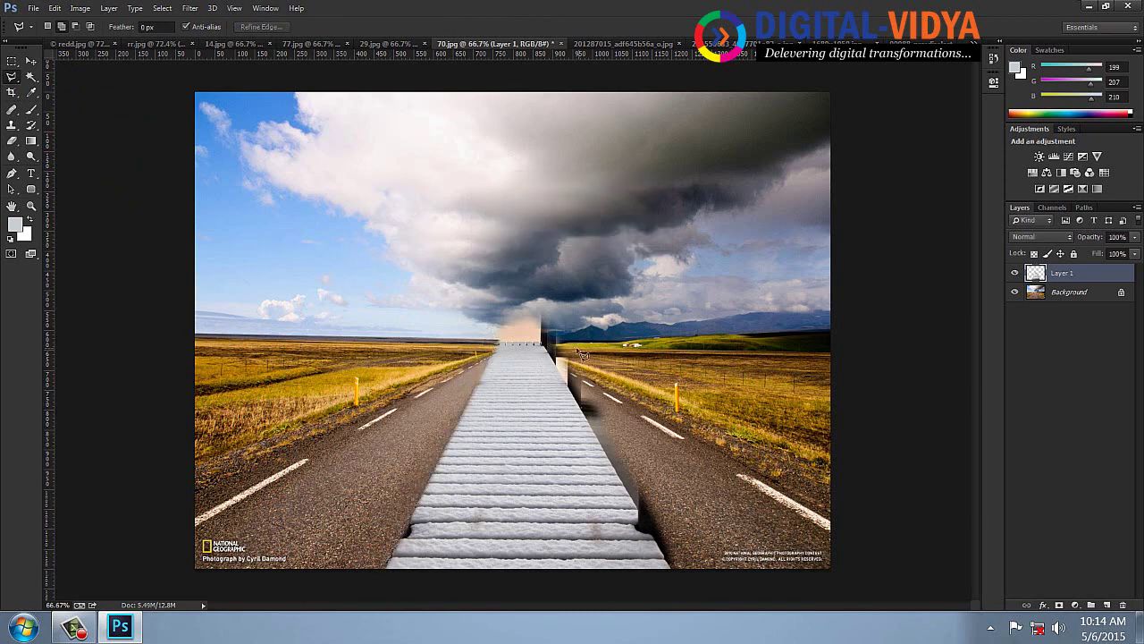
- Feather-select and erase the shadow strip to the right of the road
click(543, 343)
click(827, 367)
double_click(653, 202)
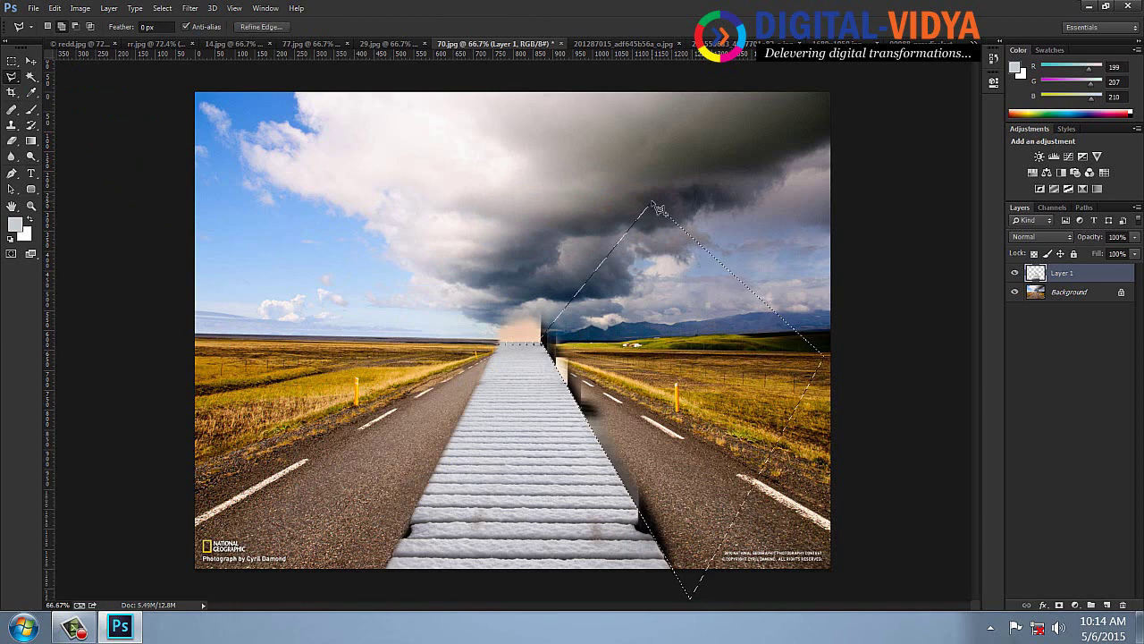
right_click(643, 250)
click(694, 293)
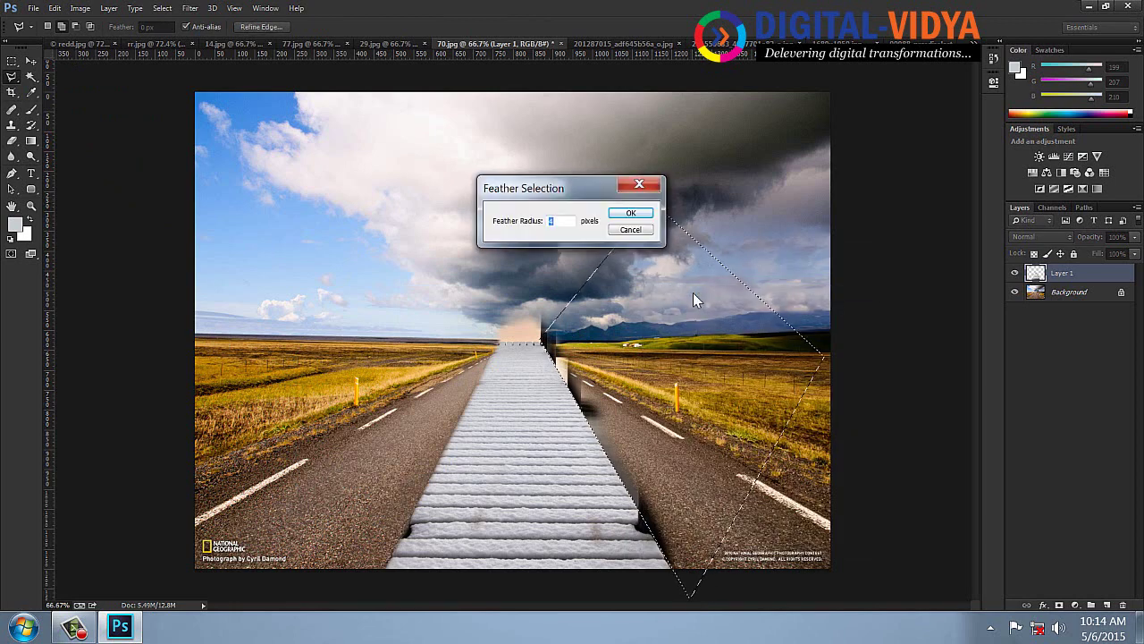
key(Return)
key(Delete)
key(ctrl+d)
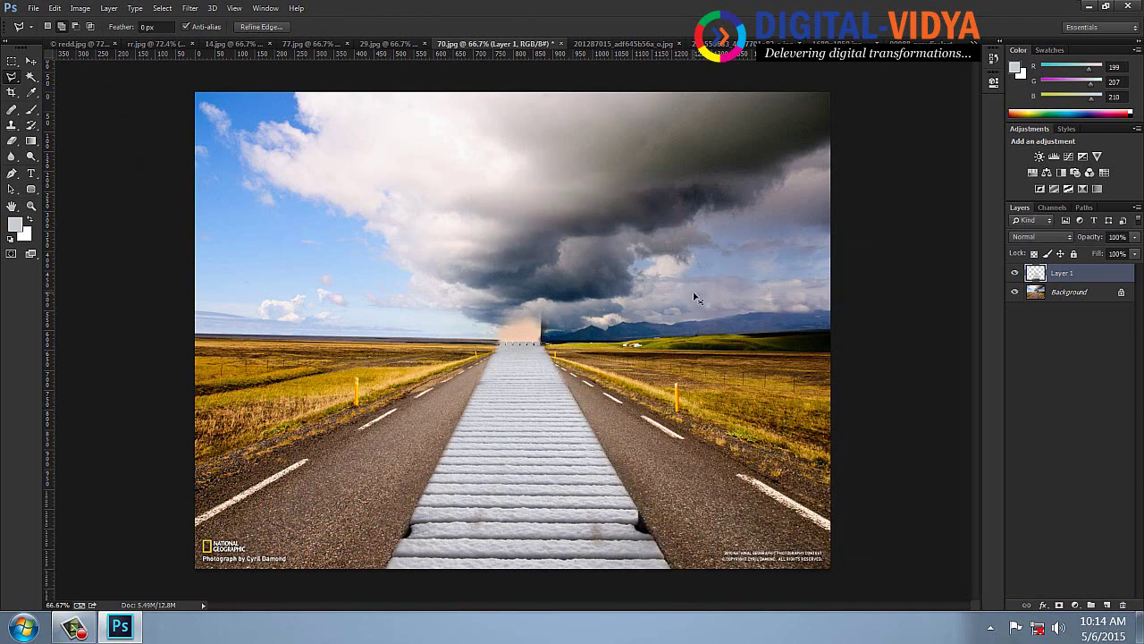
- Feather-select and erase the pale patch above the walkway to reveal the dark clouds
click(563, 190)
double_click(468, 195)
right_click(488, 255)
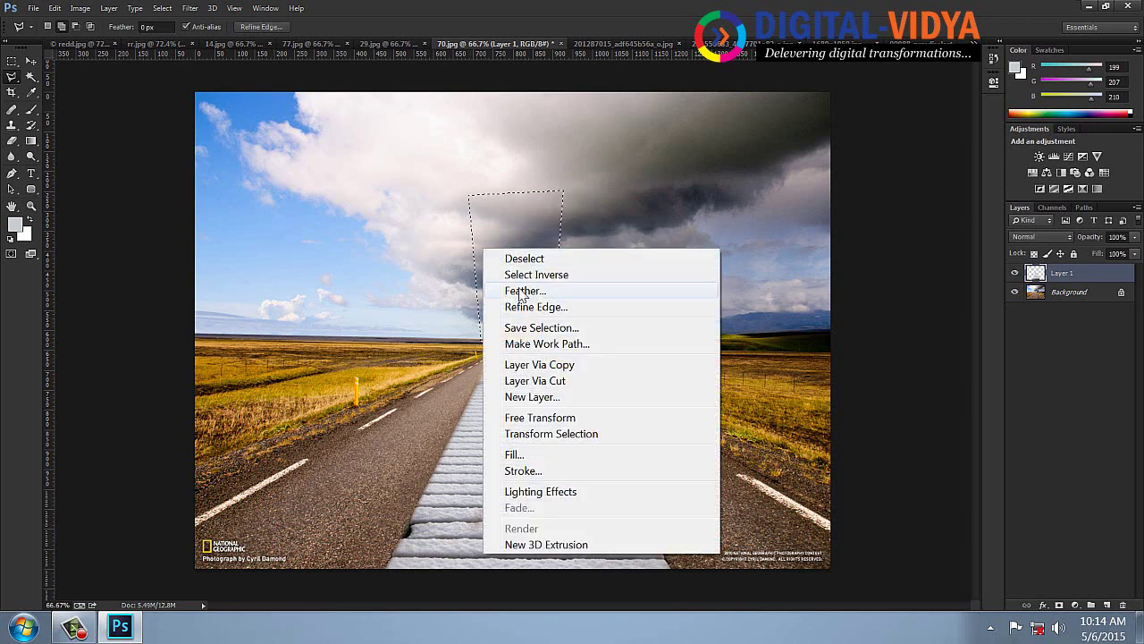
click(520, 291)
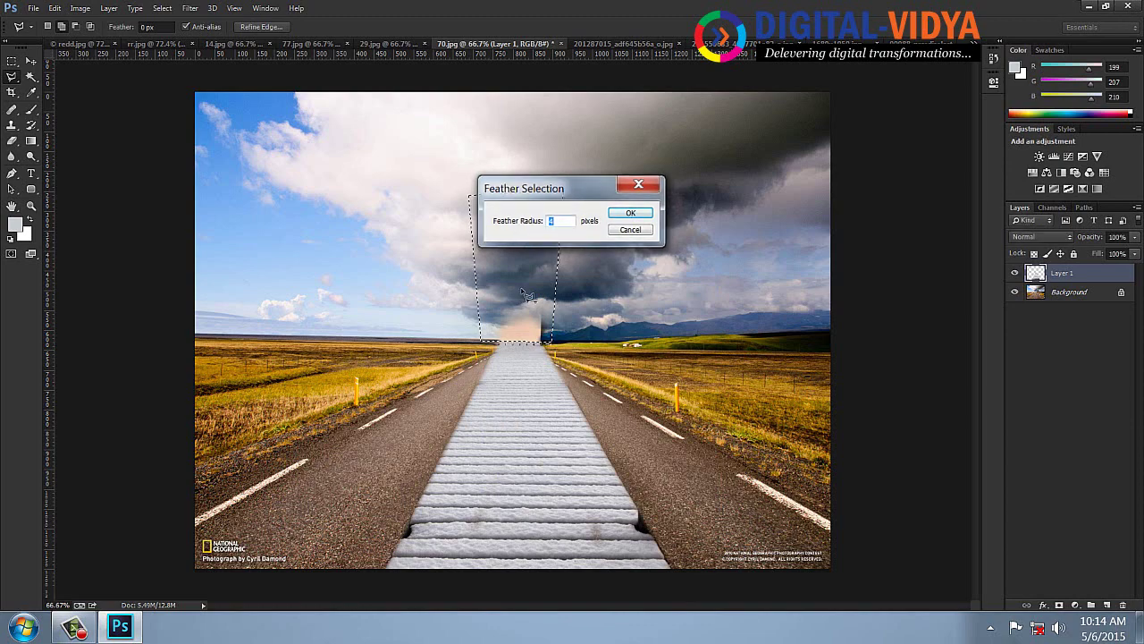
key(Return)
key(Delete)
key(ctrl+d)
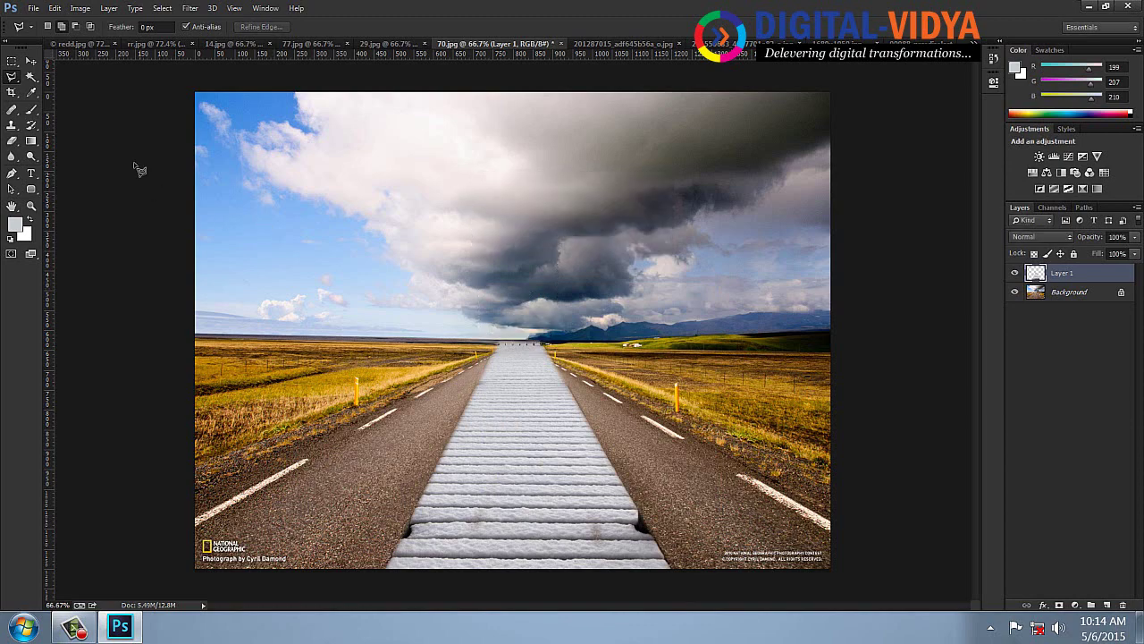
click(36, 63)
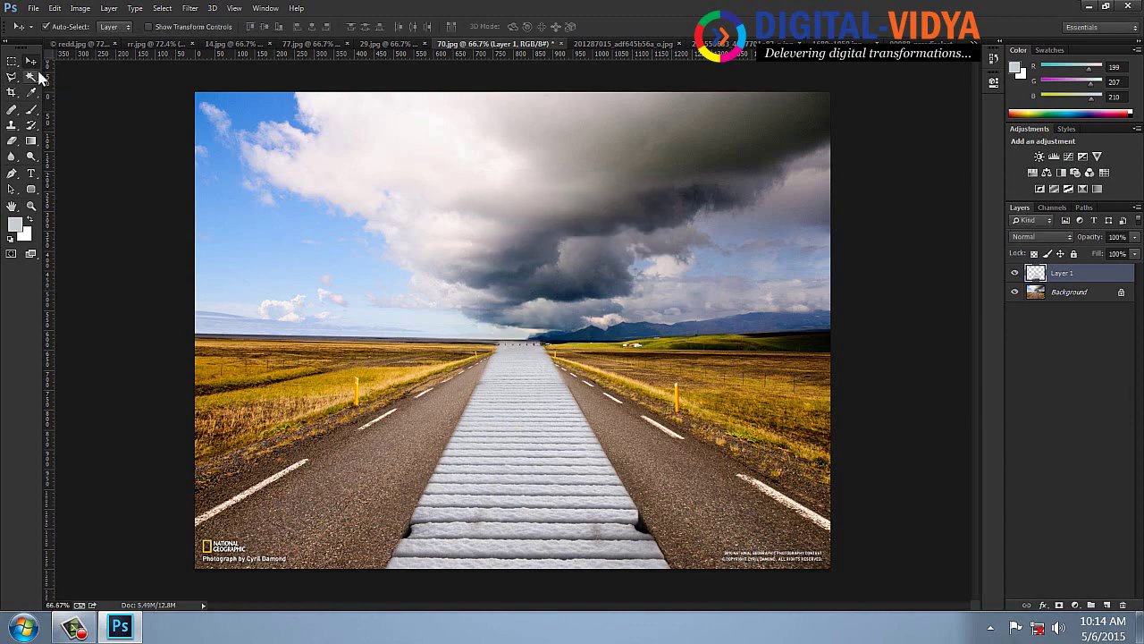
- In the night city photo, sample the TV tower tip and clone a second tower onto a new layer
key(ctrl+Tab)
key(ctrl+Tab)
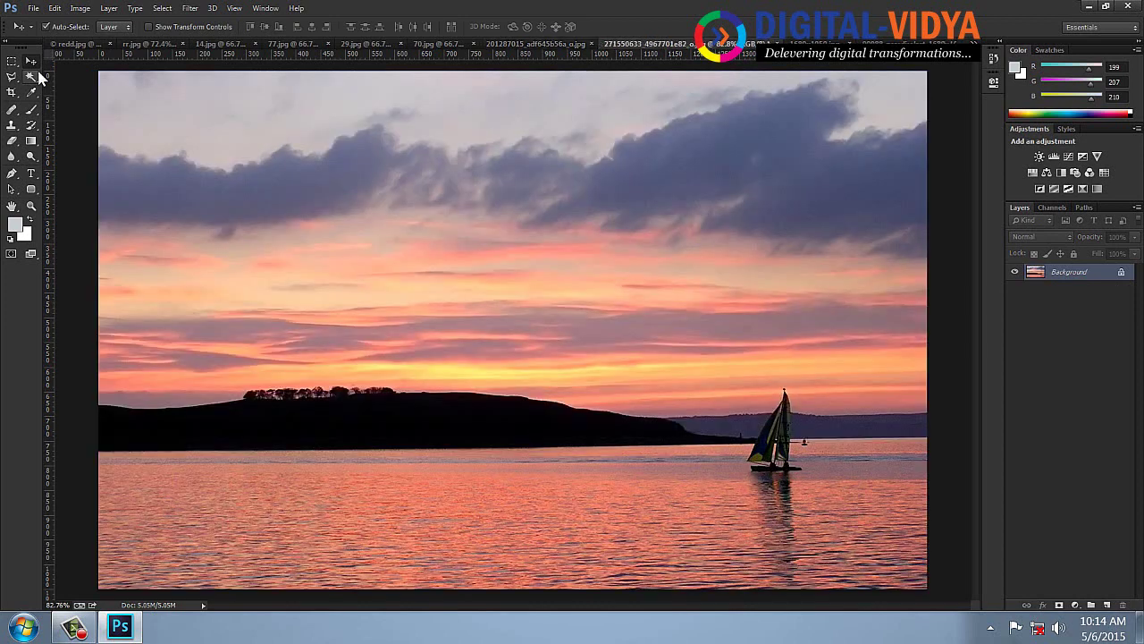
key(ctrl+Tab)
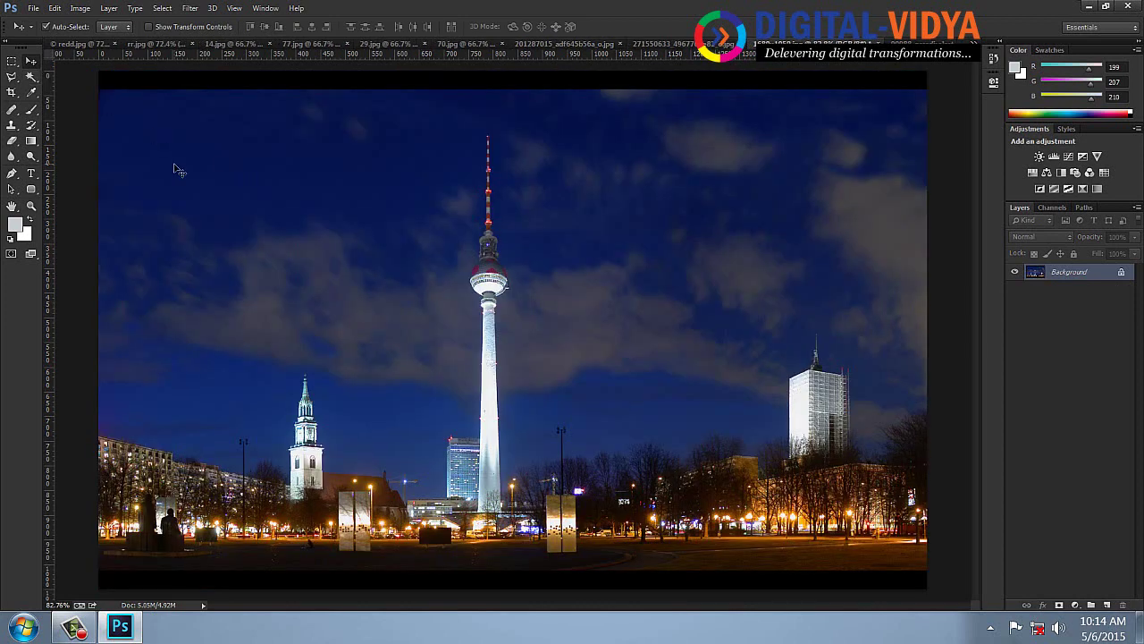
drag(12, 125, 63, 134)
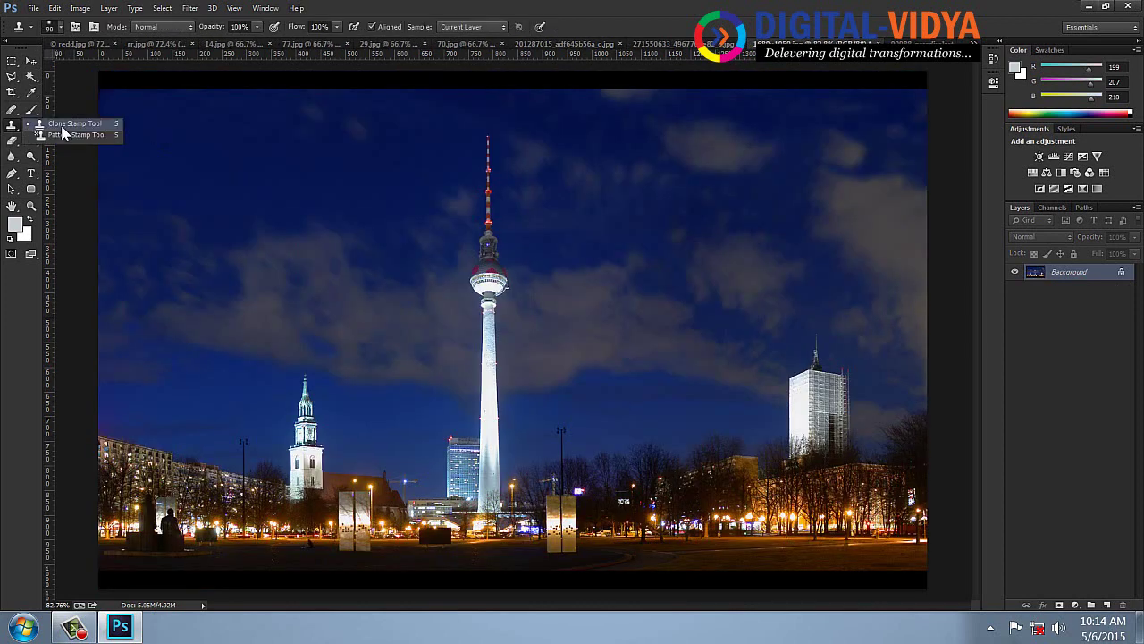
click(61, 133)
key(bracketleft)
key(bracketleft)
key(bracketleft)
key(bracketleft)
key(bracketleft)
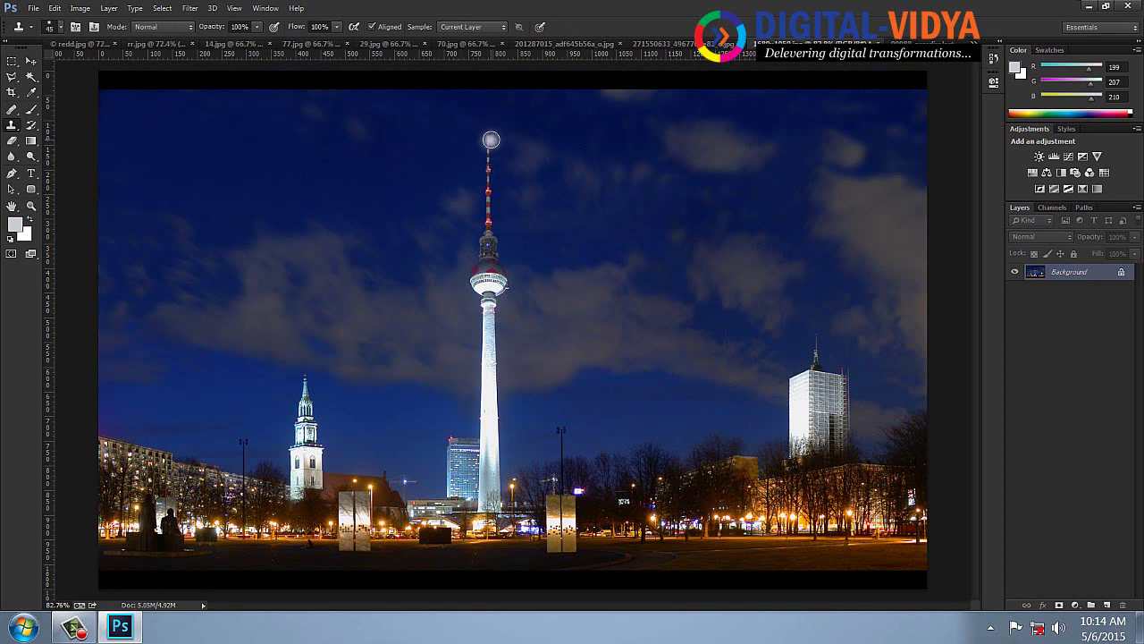
alt+click(488, 134)
click(1107, 606)
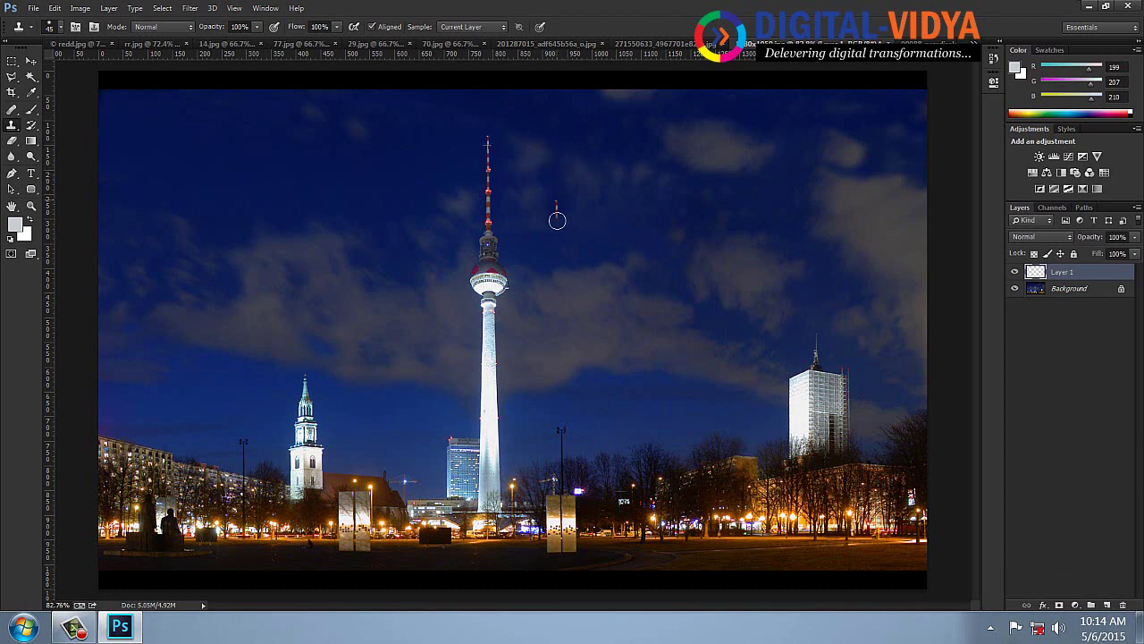
drag(557, 220, 558, 527)
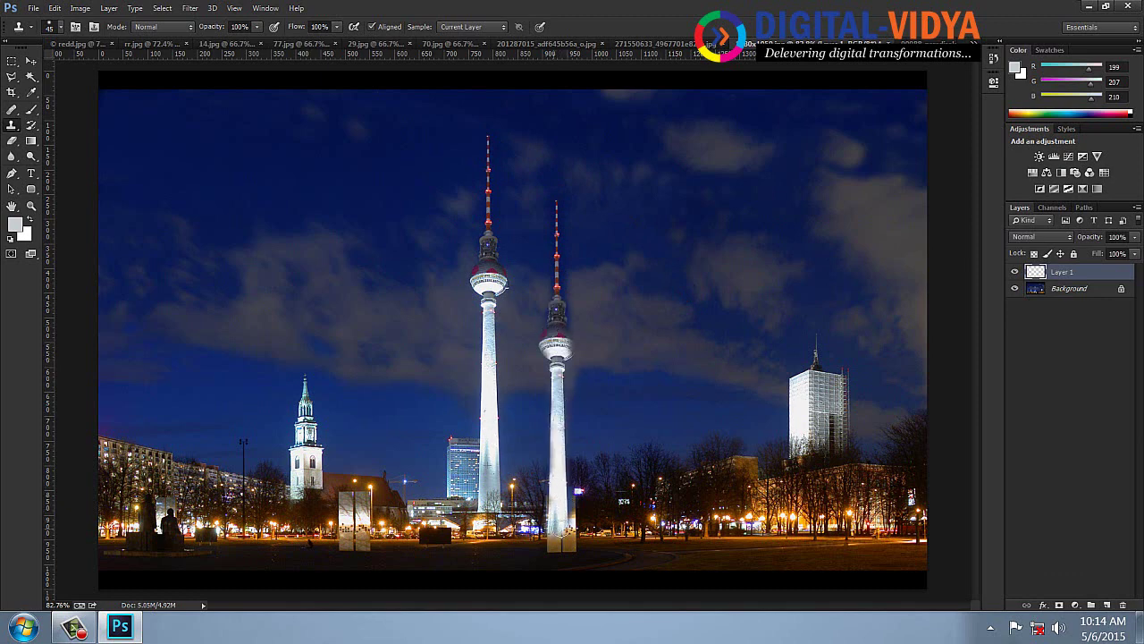
drag(557, 463, 551, 372)
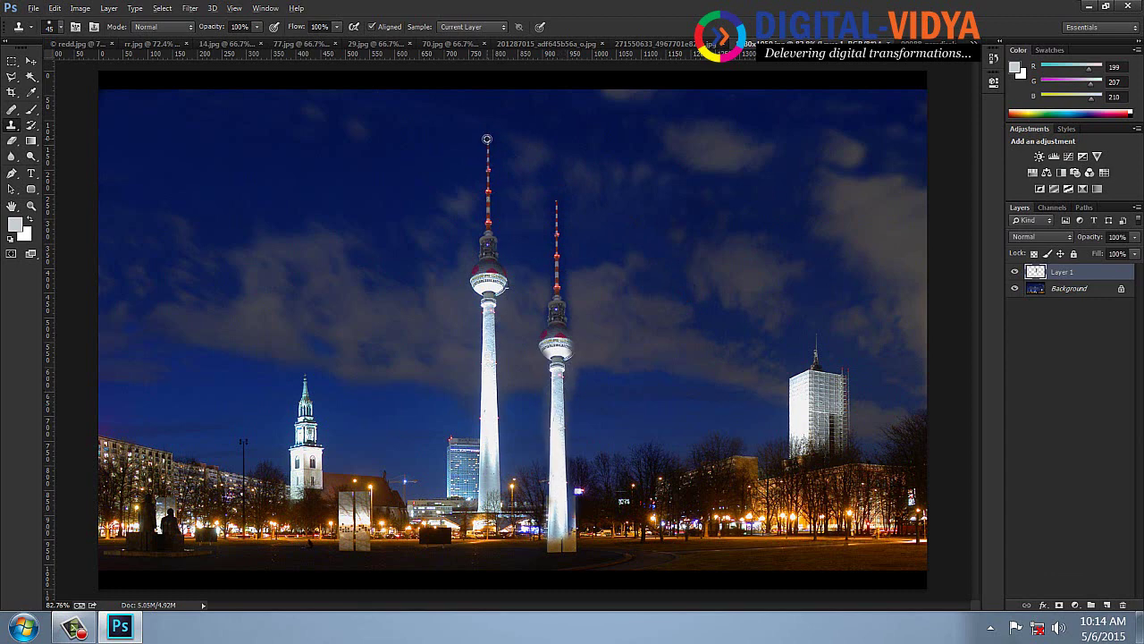
- Paint a third TV tower onto Layer 2, to the right of the others
click(1108, 605)
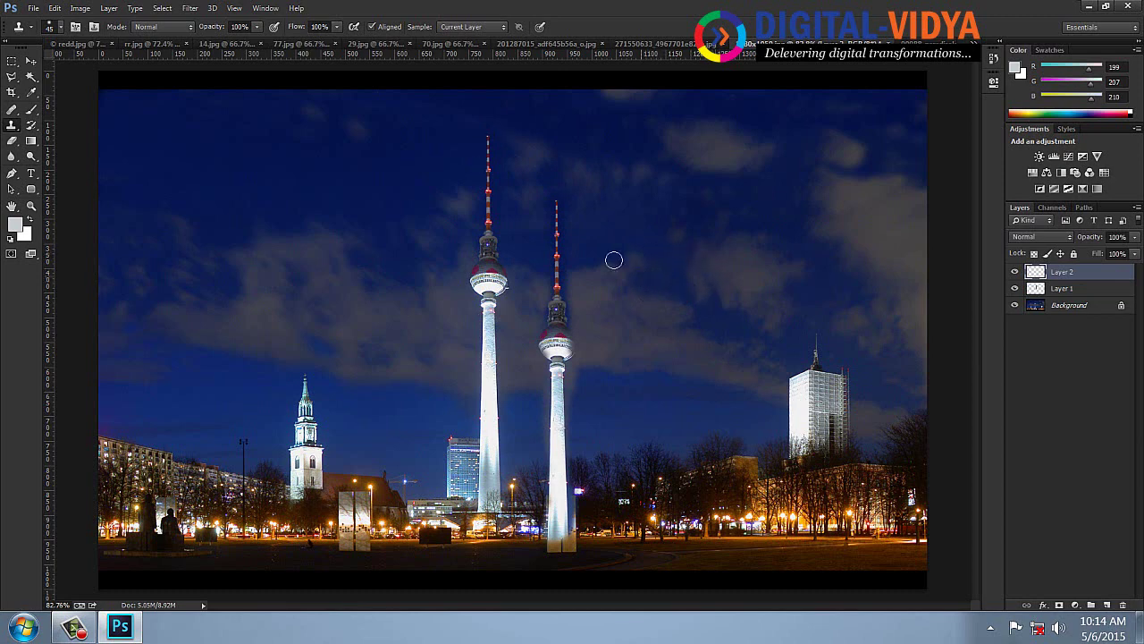
click(1040, 291)
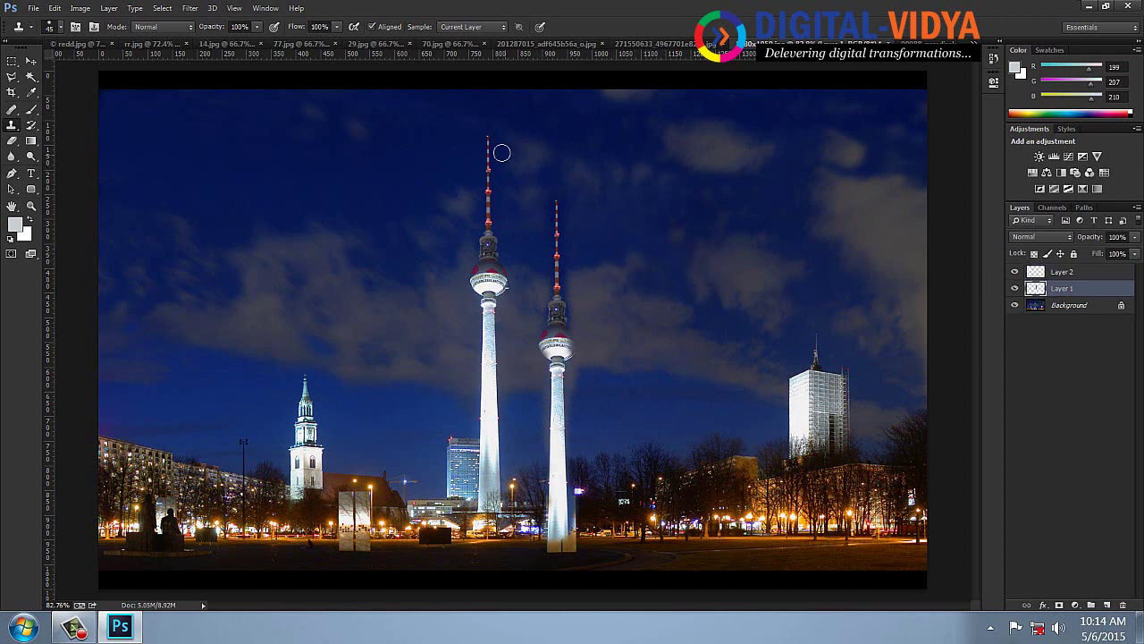
click(1084, 305)
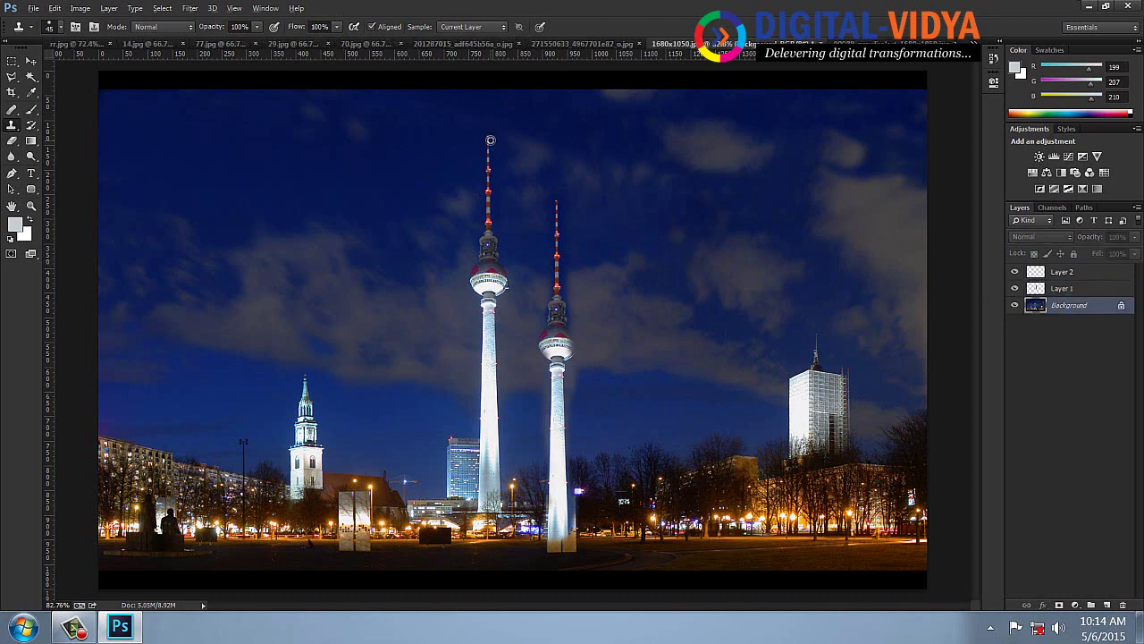
click(1072, 273)
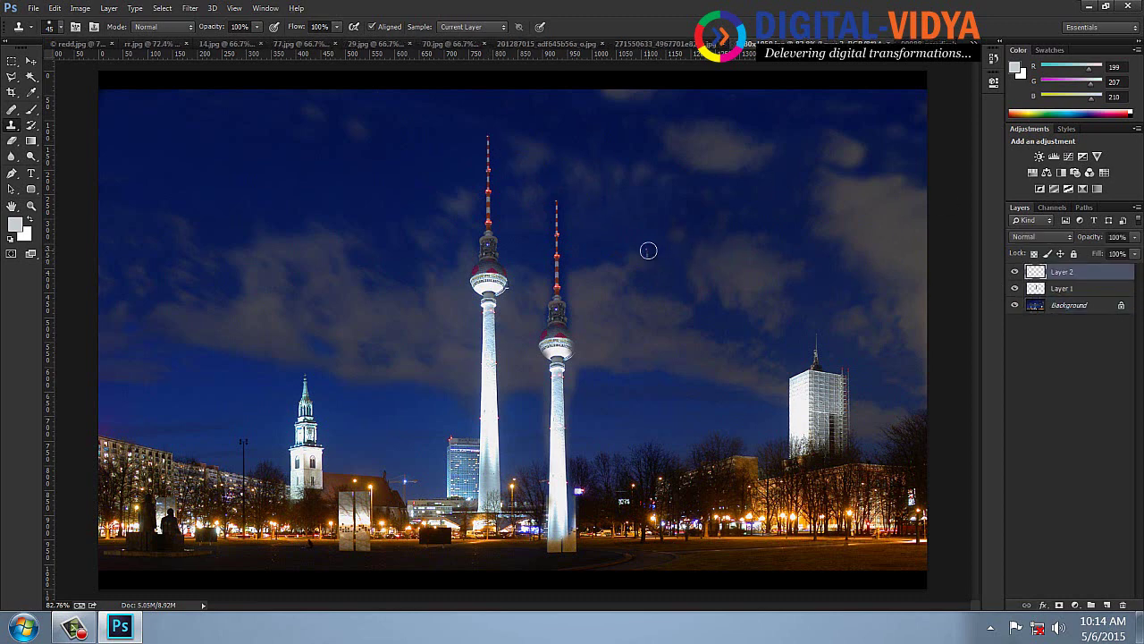
mouse_move(647, 256)
mouse_down()
mouse_move(651, 413)
mouse_move(669, 400)
mouse_move(649, 418)
mouse_move(648, 569)
mouse_move(646, 443)
mouse_up()
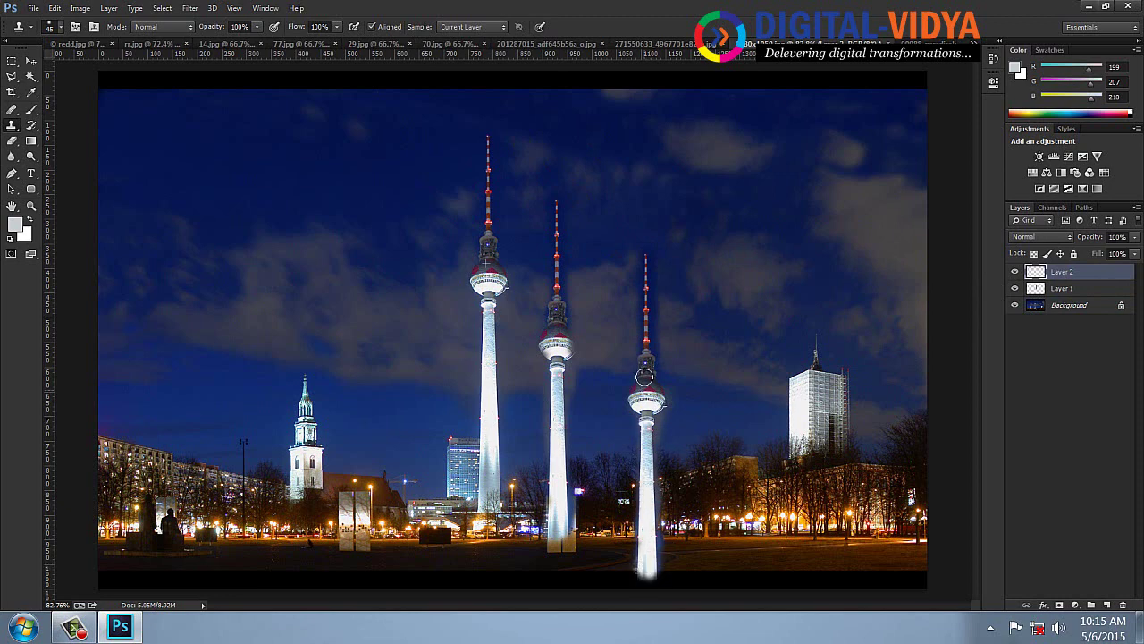
click(32, 61)
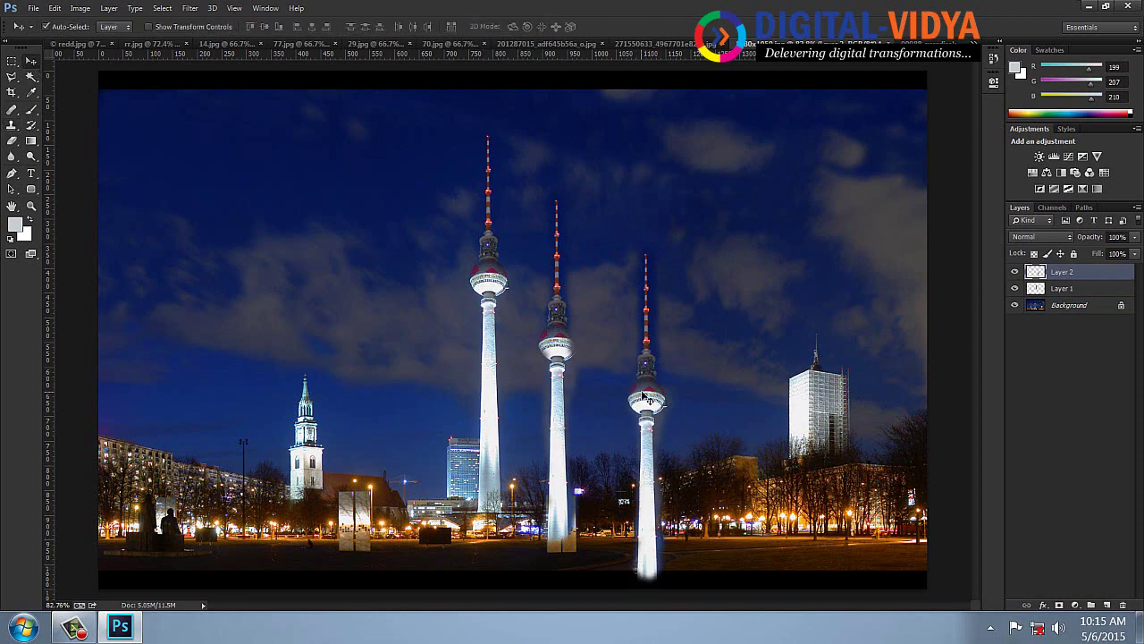
- Shrink and reposition the third tower, then duplicate towers to the right for five in total
drag(645, 396, 619, 360)
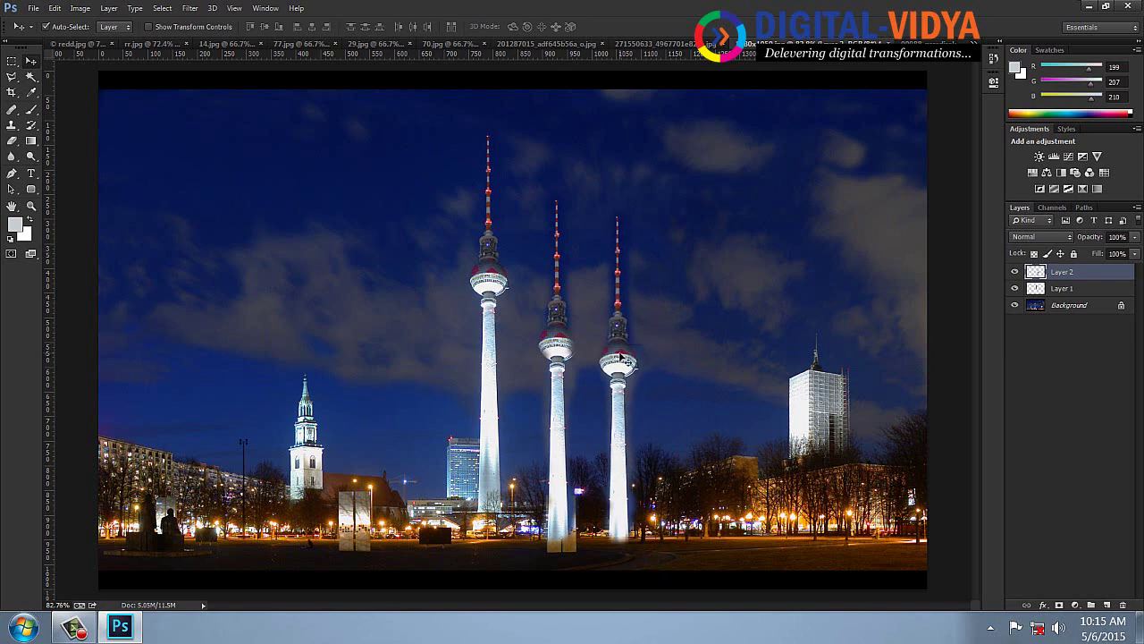
key(ctrl+t)
drag(660, 202, 645, 231)
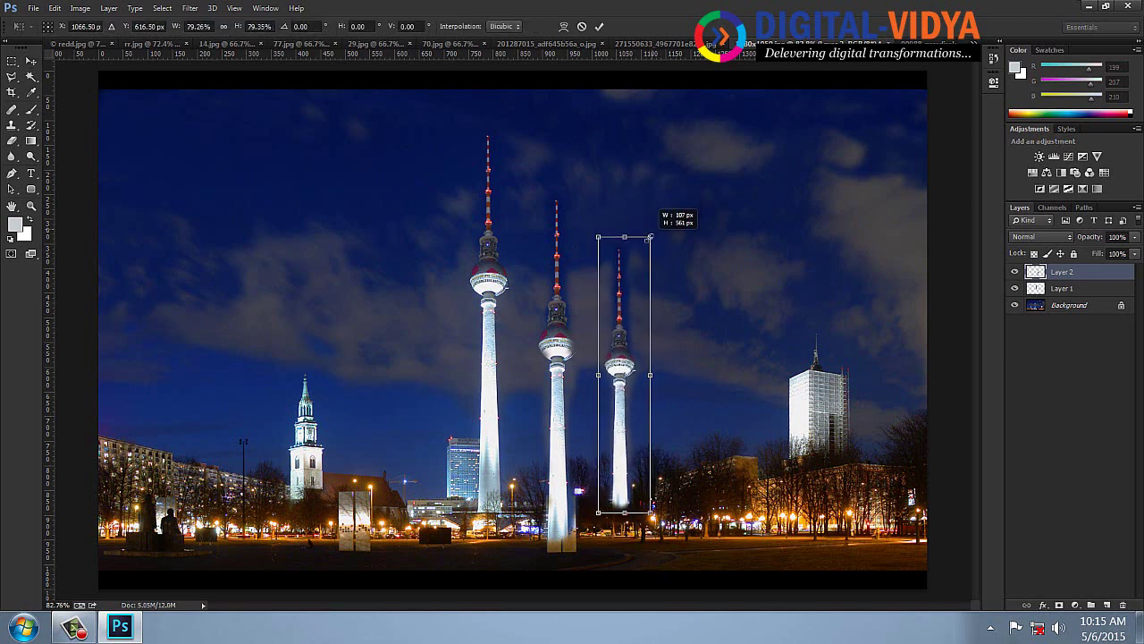
key(Return)
drag(626, 369, 611, 403)
drag(556, 364, 663, 360)
drag(613, 394, 714, 390)
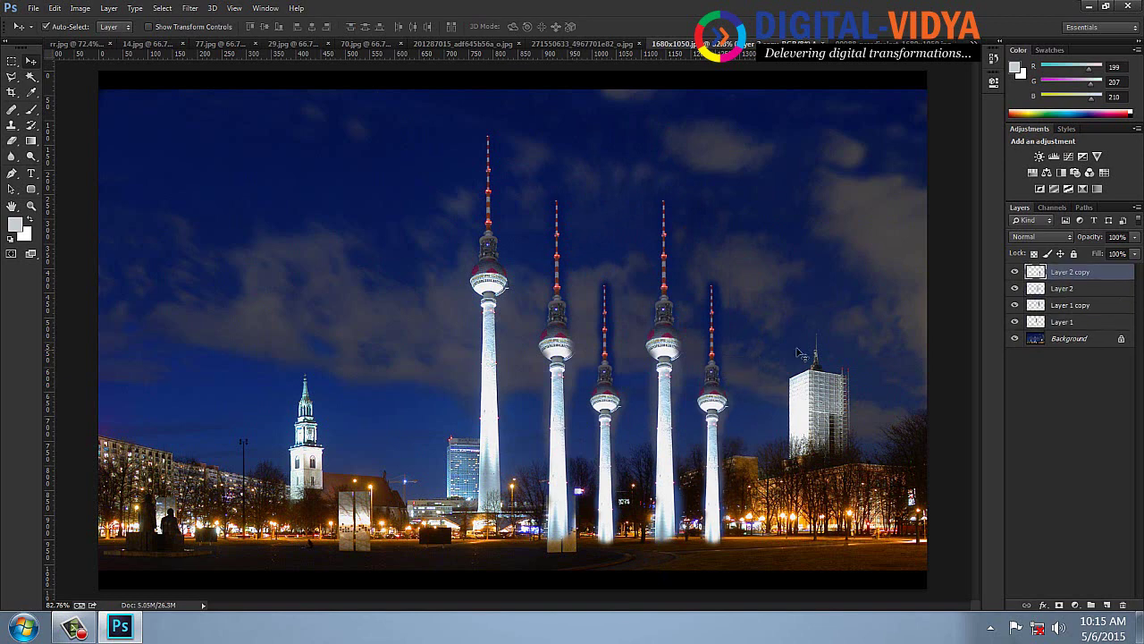
- Select Layer 1 and close the Berlin composite without saving
click(558, 413)
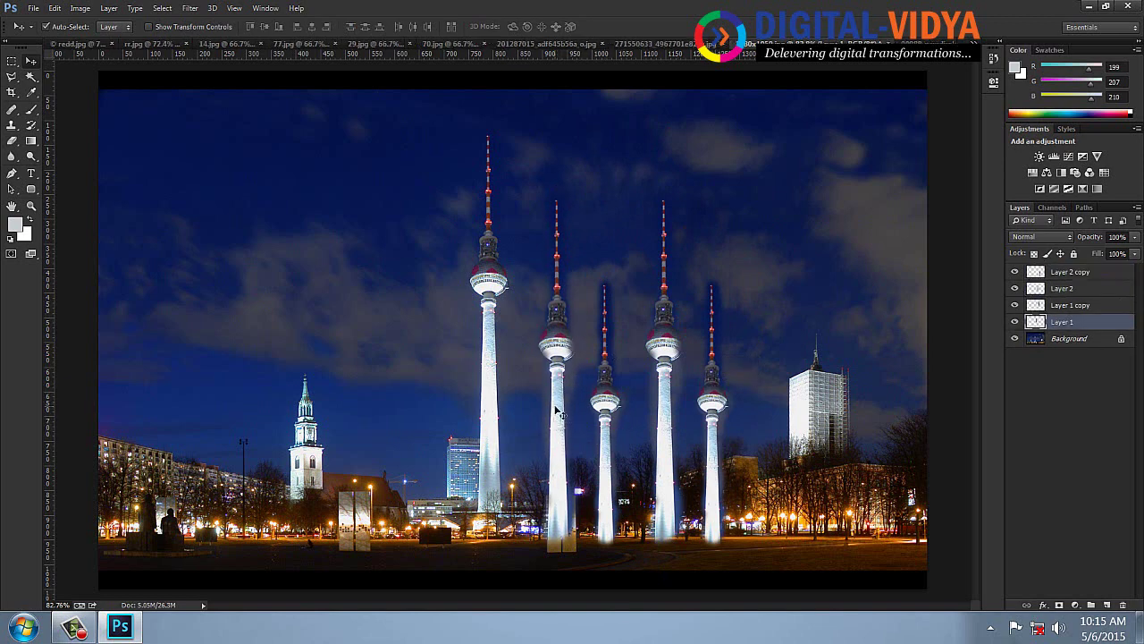
key(ctrl+w)
click(581, 237)
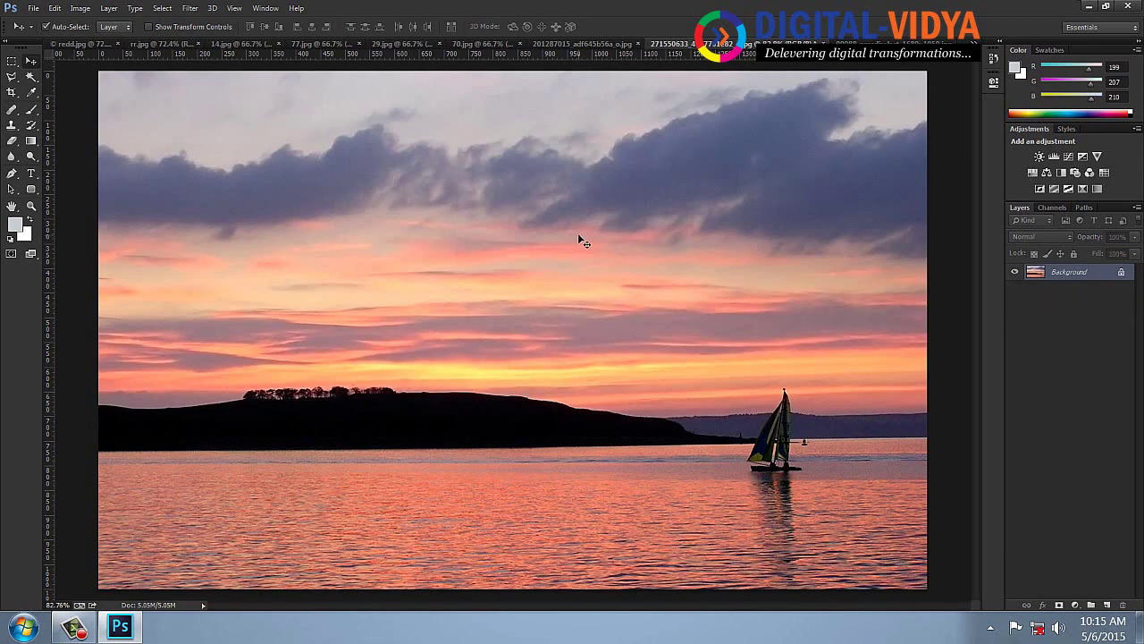
- Clone the sailboat from Background onto new Layer 1 near the hill, then close the sunset unsaved
click(15, 127)
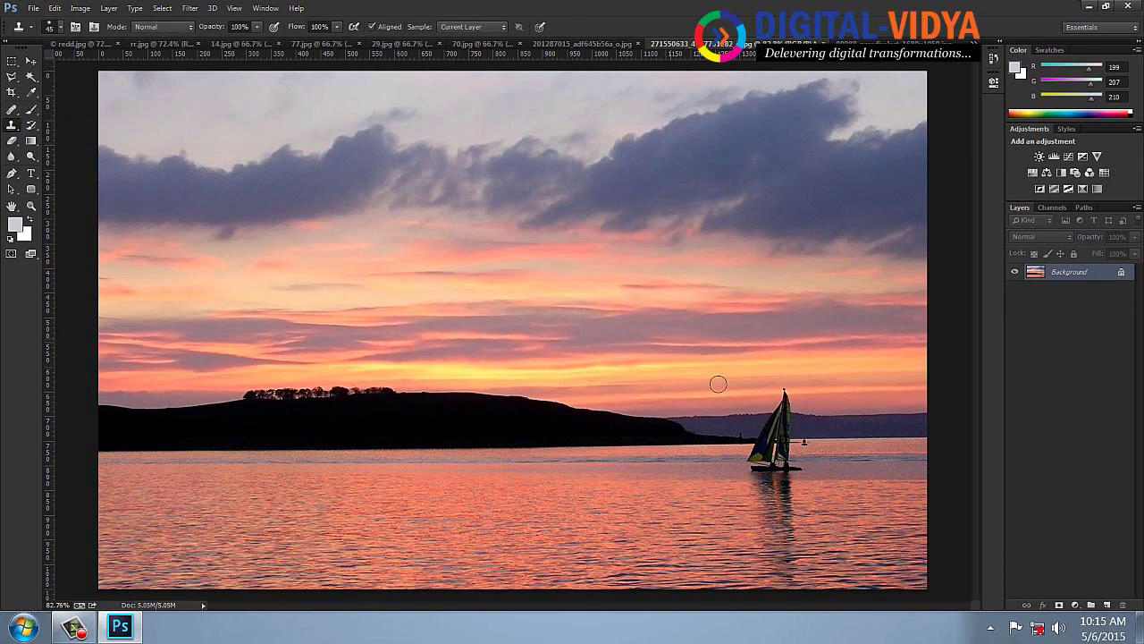
drag(590, 474, 593, 455)
key(ctrl+z)
click(1107, 605)
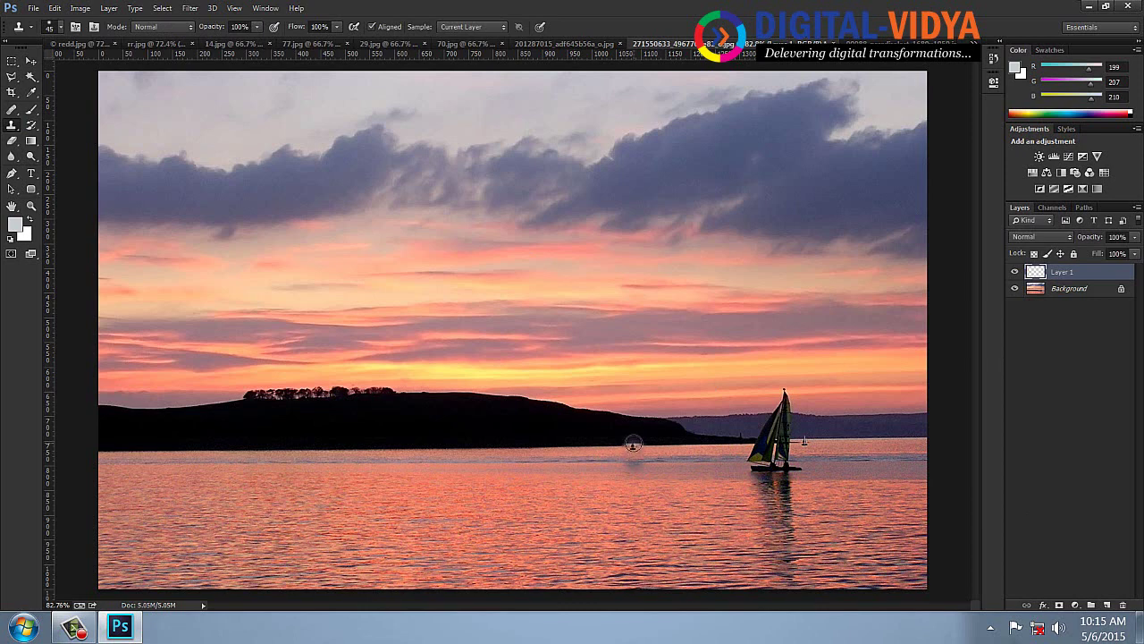
click(633, 445)
click(1052, 292)
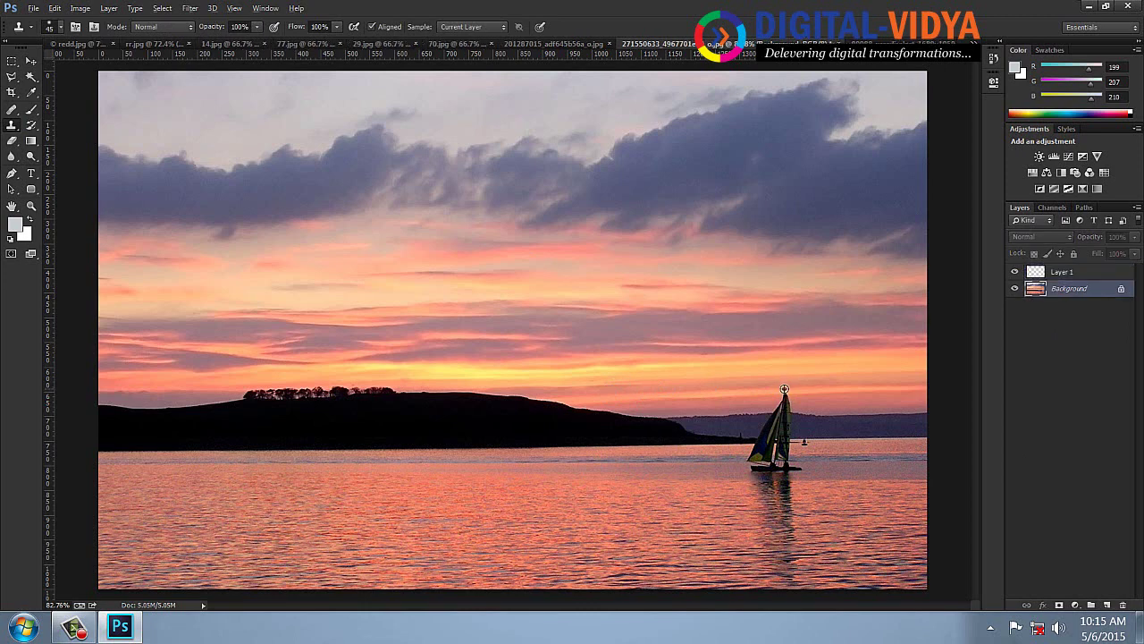
click(1048, 273)
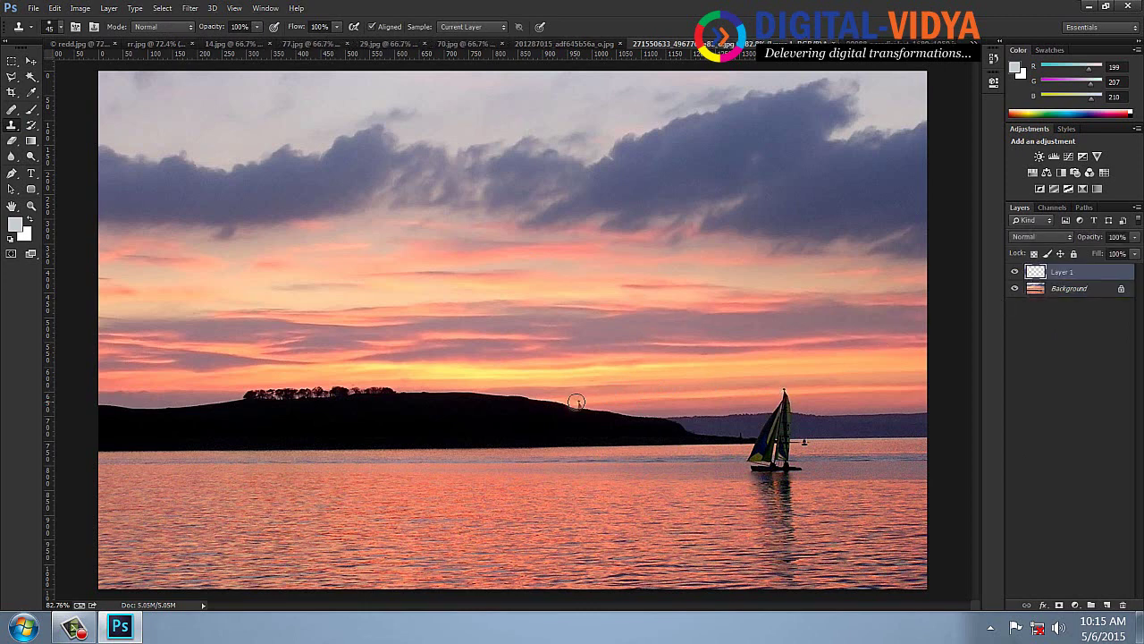
mouse_move(584, 403)
mouse_down()
mouse_move(558, 453)
mouse_move(582, 459)
mouse_move(550, 472)
mouse_move(598, 472)
mouse_move(588, 409)
mouse_move(593, 472)
mouse_up()
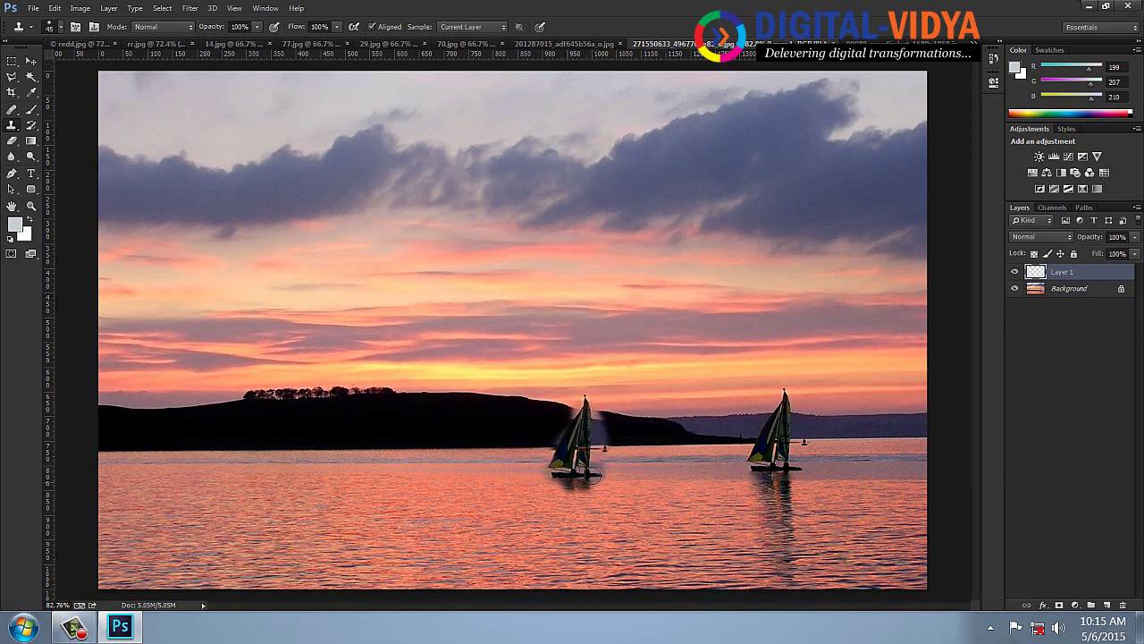
key(ctrl+w)
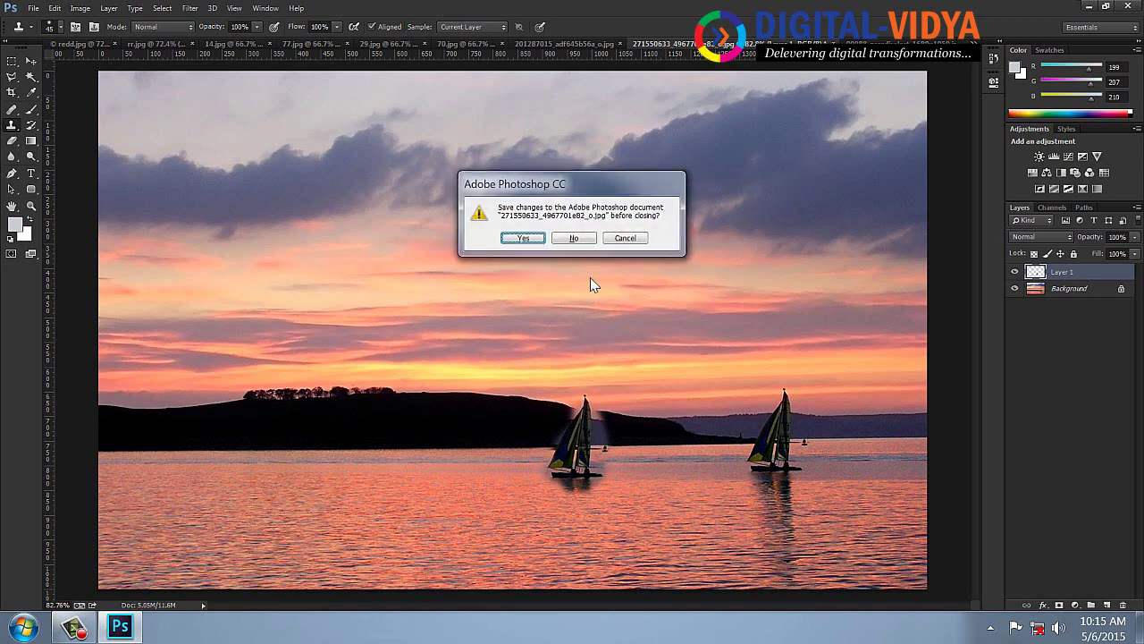
click(577, 239)
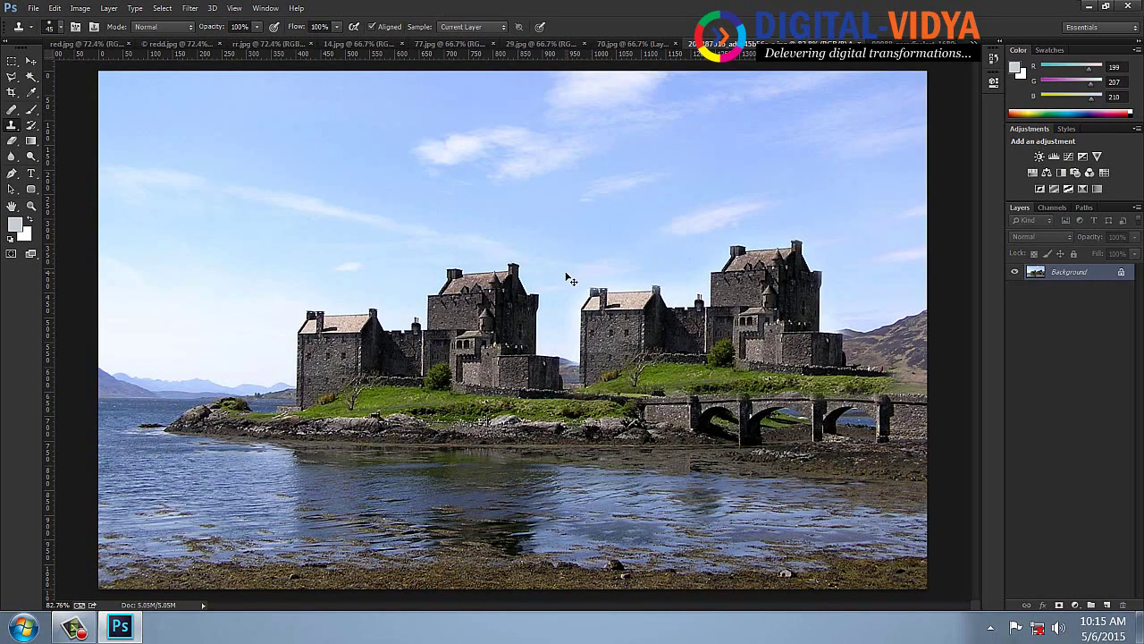
- Close the castle and road documents without saving
key(ctrl+w)
click(574, 238)
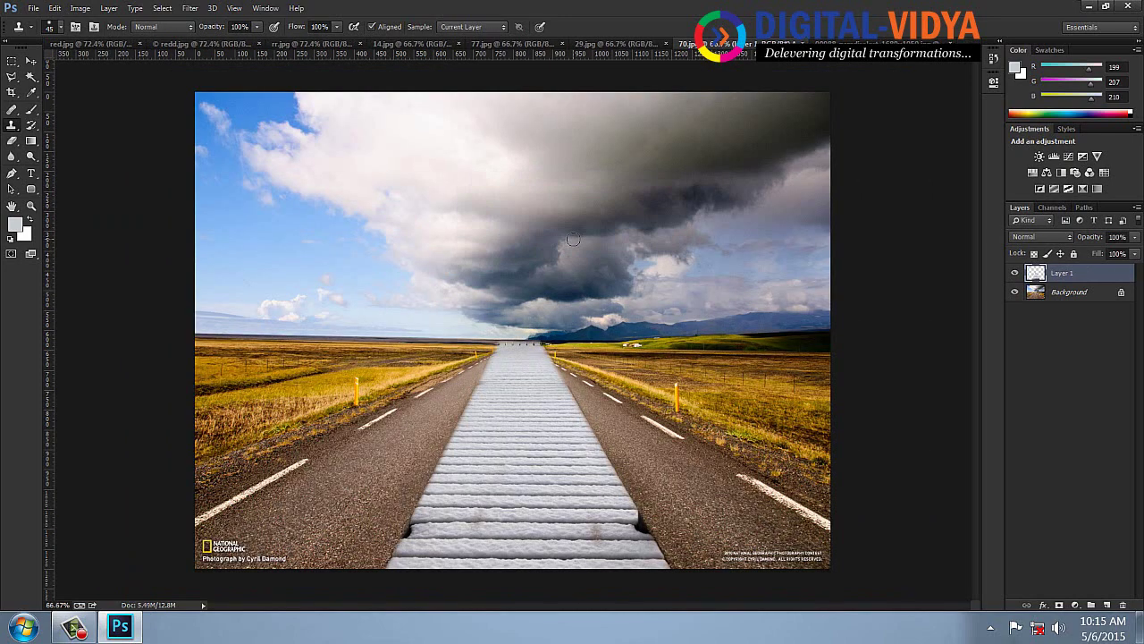
key(ctrl+w)
click(573, 240)
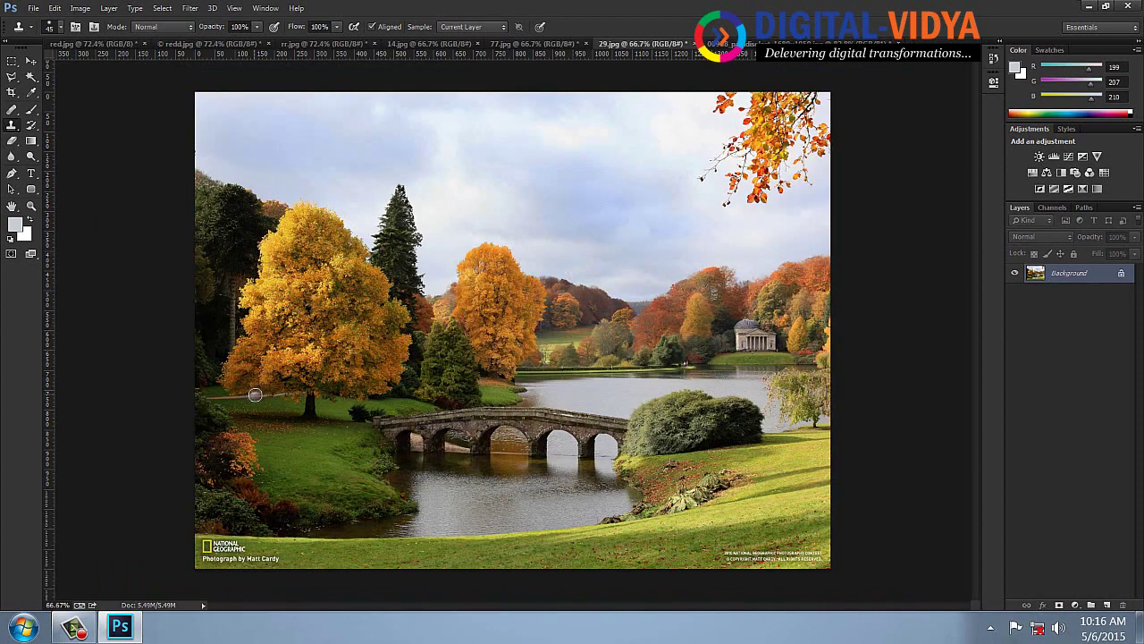
- Clone the temple onto the grass under the yellow tree, then close 29.jpg without saving
mouse_move(244, 408)
mouse_down()
mouse_move(279, 418)
mouse_move(267, 419)
mouse_up()
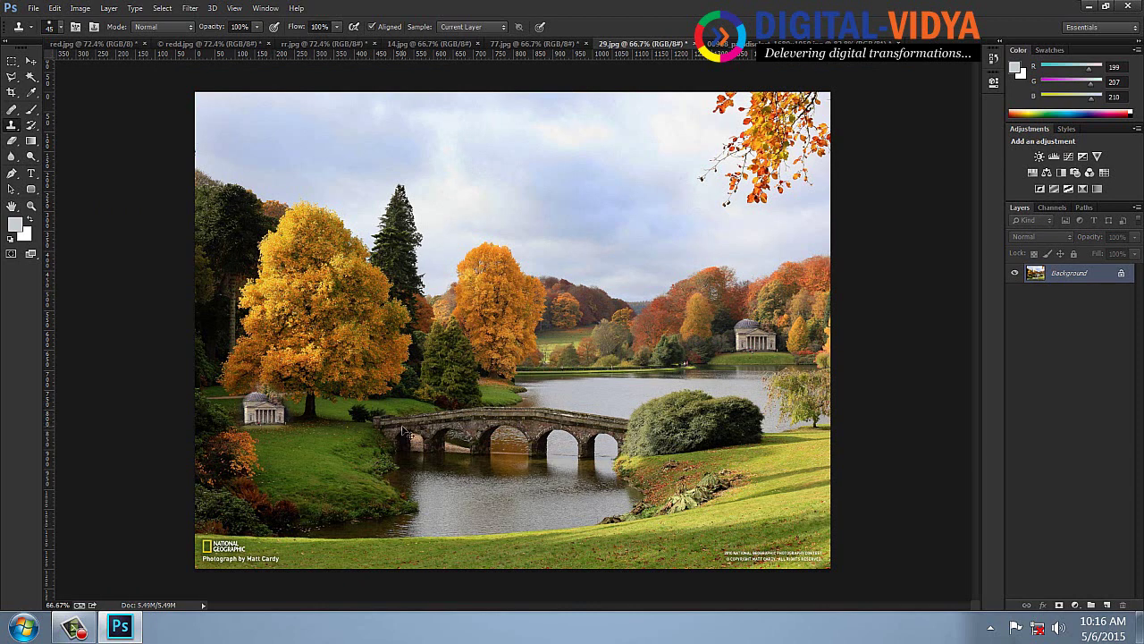
key(ctrl+w)
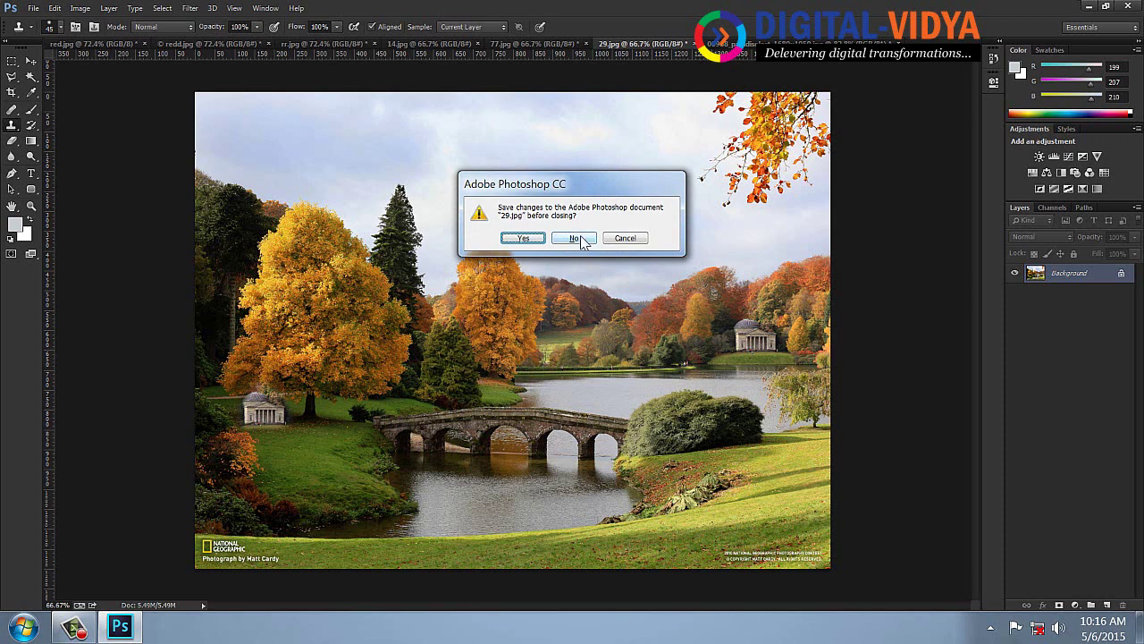
click(575, 238)
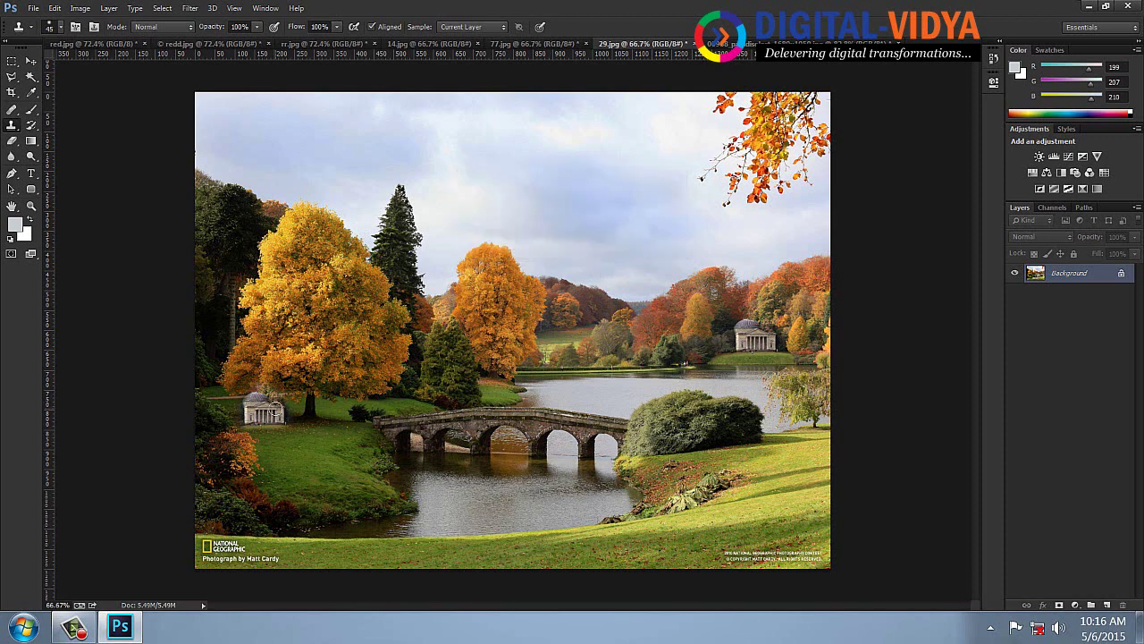
key(ctrl+w)
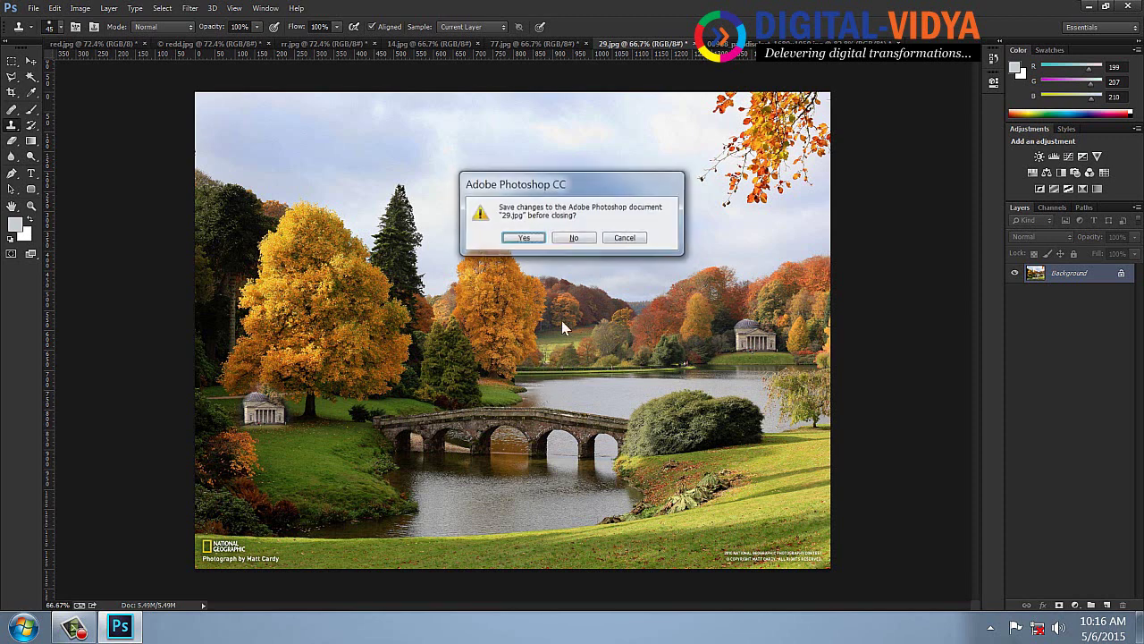
click(577, 239)
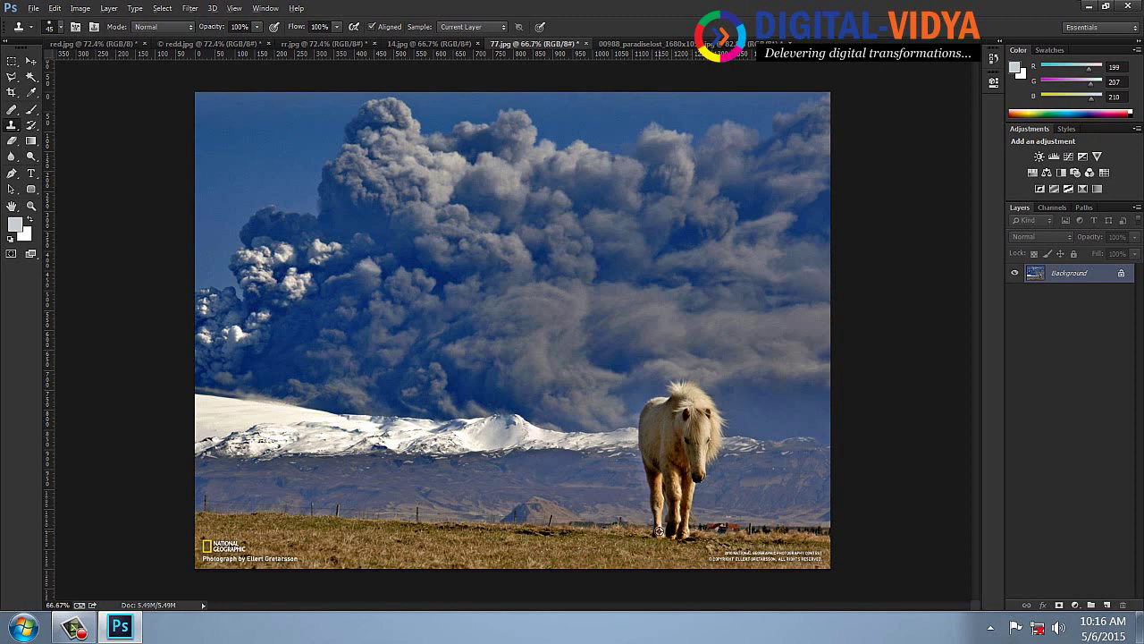
- Clone the horse, legs to head and mane, onto a new layer to its left
click(1106, 605)
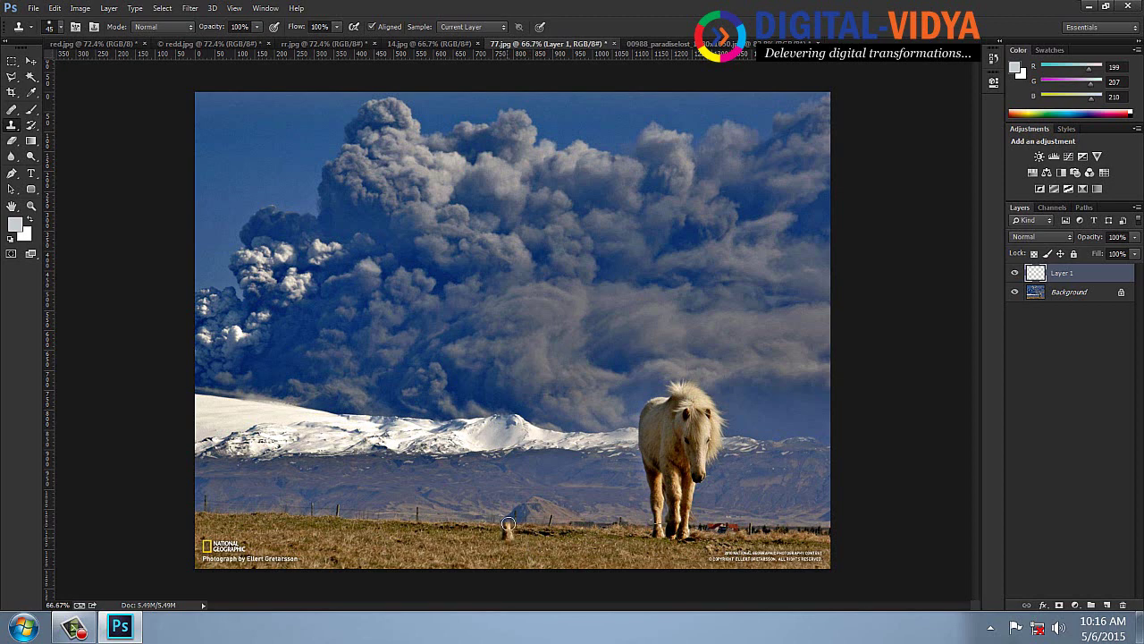
mouse_move(508, 523)
mouse_down()
mouse_move(512, 438)
mouse_move(527, 454)
mouse_move(519, 474)
mouse_move(508, 464)
mouse_move(511, 440)
mouse_move(537, 466)
mouse_move(522, 501)
mouse_move(529, 516)
mouse_move(534, 500)
mouse_move(523, 507)
mouse_move(539, 529)
mouse_move(538, 444)
mouse_move(549, 460)
mouse_move(539, 424)
mouse_move(513, 424)
mouse_move(546, 425)
mouse_move(507, 422)
mouse_move(490, 448)
mouse_move(535, 483)
mouse_up()
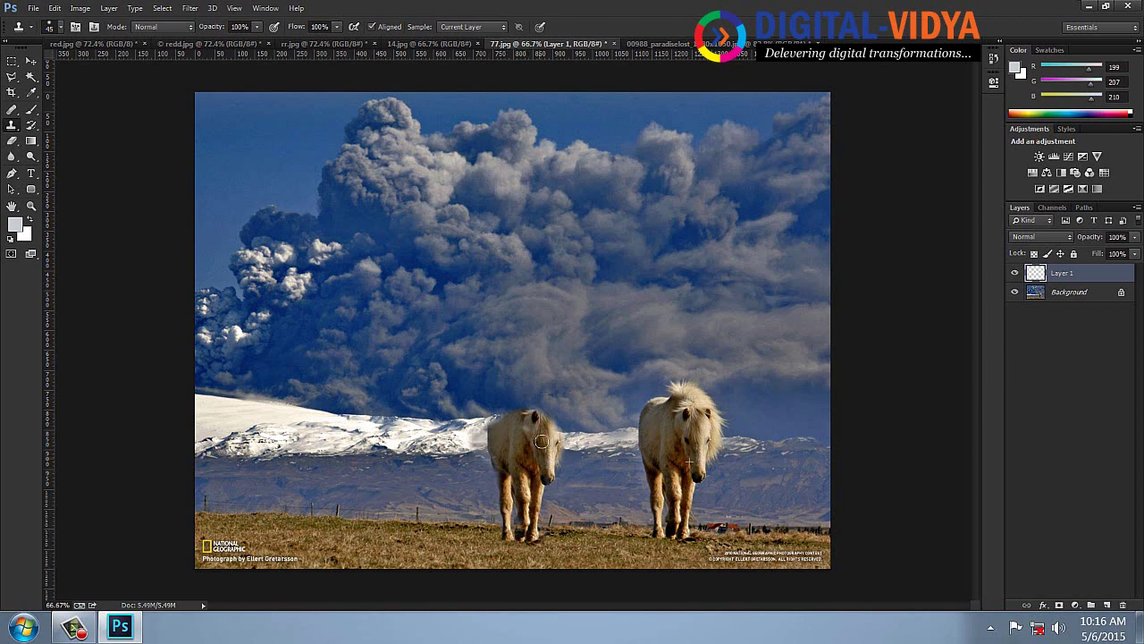
mouse_move(521, 405)
mouse_down()
mouse_move(492, 434)
mouse_move(504, 412)
mouse_move(549, 406)
mouse_move(538, 400)
mouse_move(563, 450)
mouse_move(545, 471)
mouse_move(556, 474)
mouse_move(537, 396)
mouse_move(502, 403)
mouse_move(560, 406)
mouse_up()
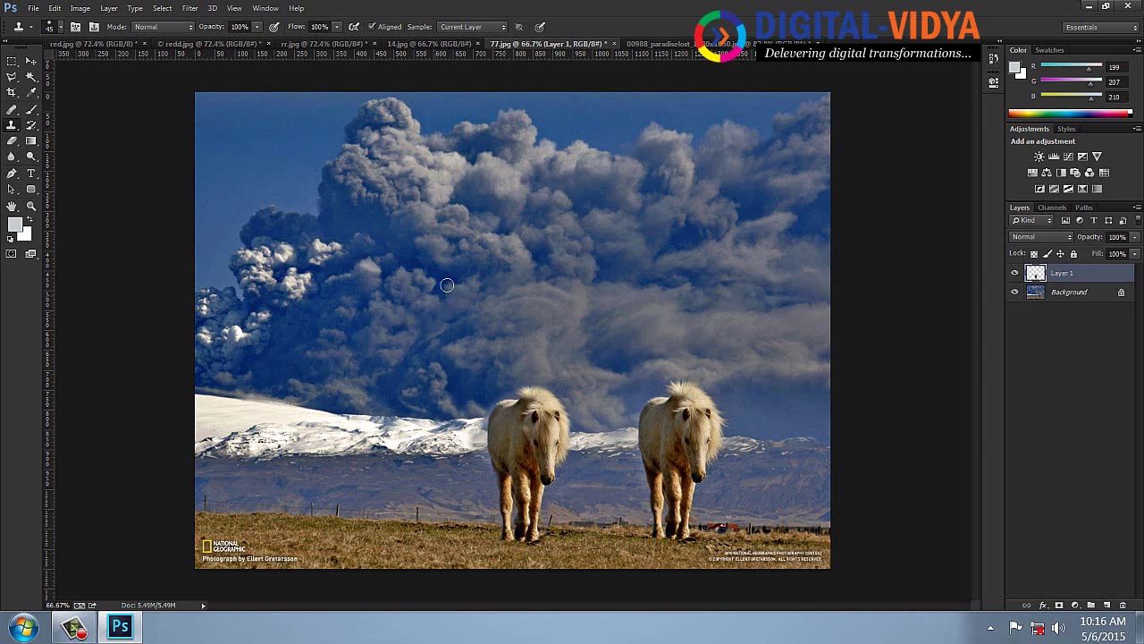
- Duplicate the cloned horse further left, flip it horizontally, and adjust the horses' positions
click(31, 61)
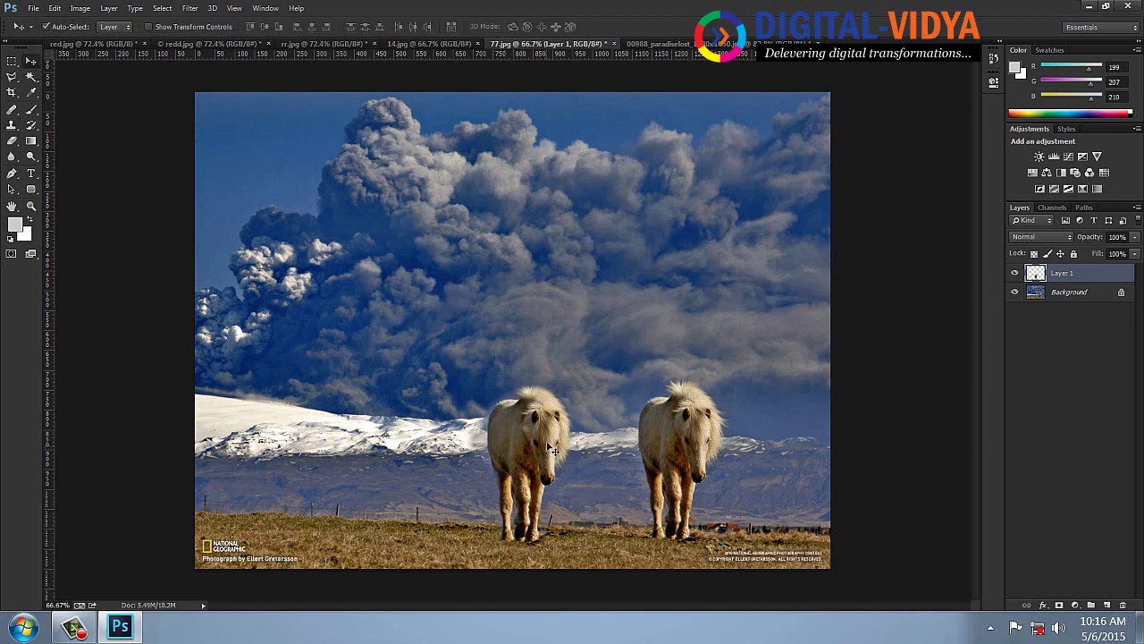
drag(544, 443, 373, 438)
key(ctrl+t)
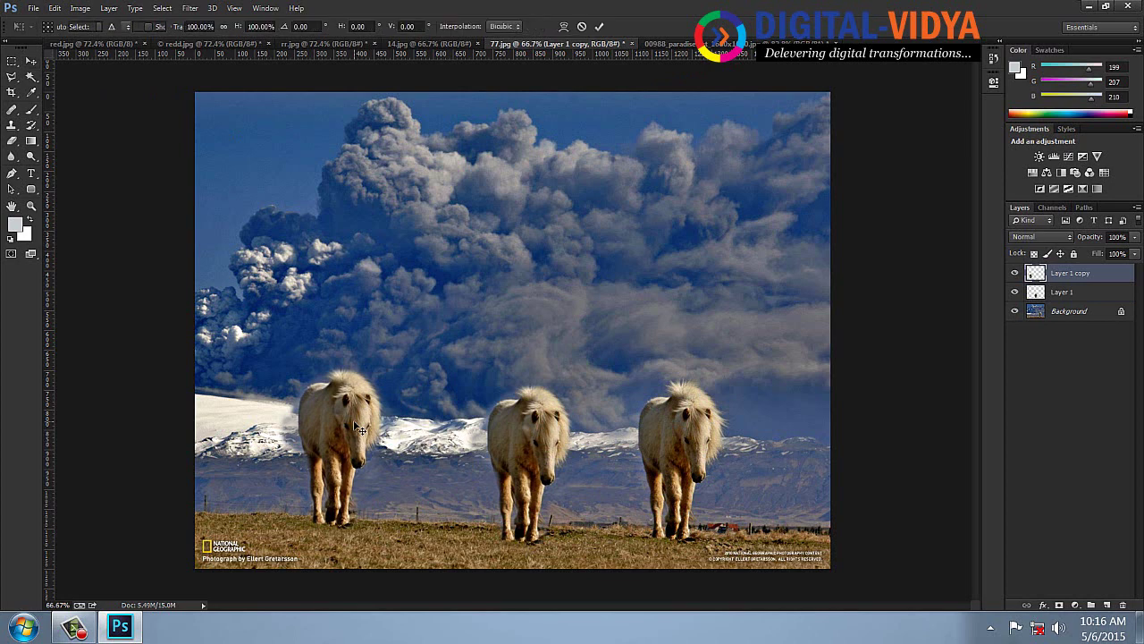
right_click(373, 438)
click(398, 395)
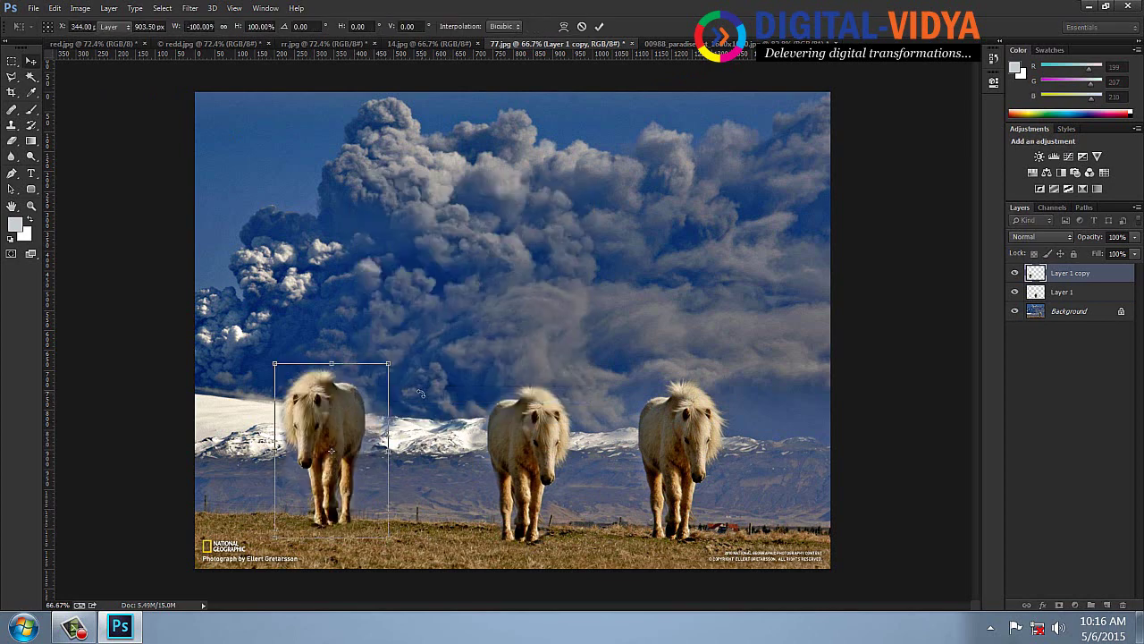
key(Return)
drag(356, 428, 384, 428)
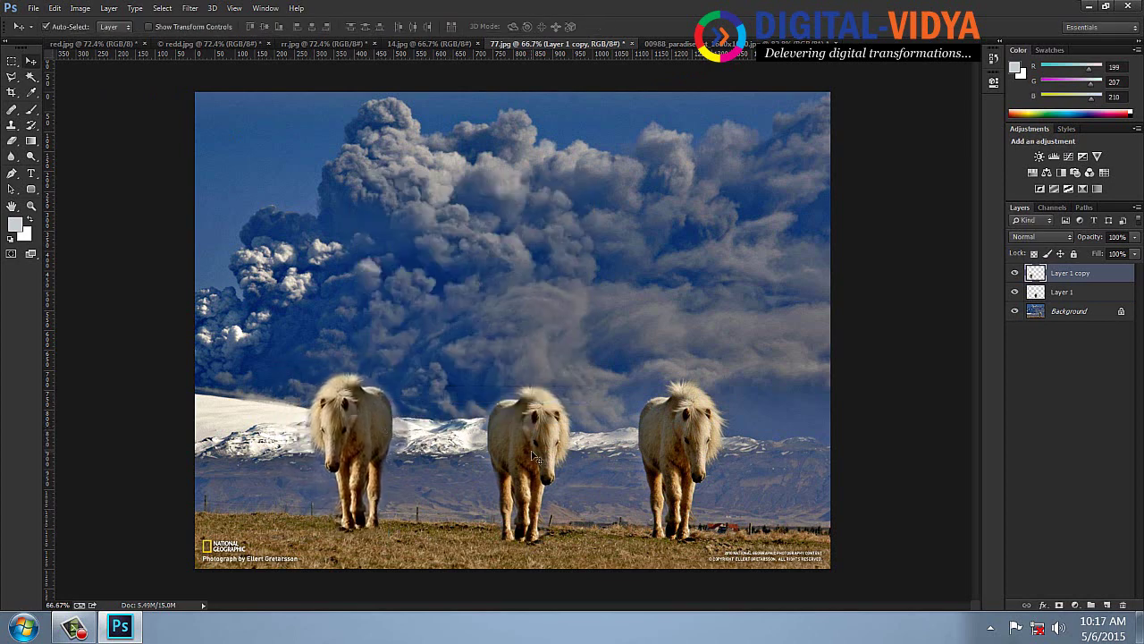
drag(552, 452, 547, 447)
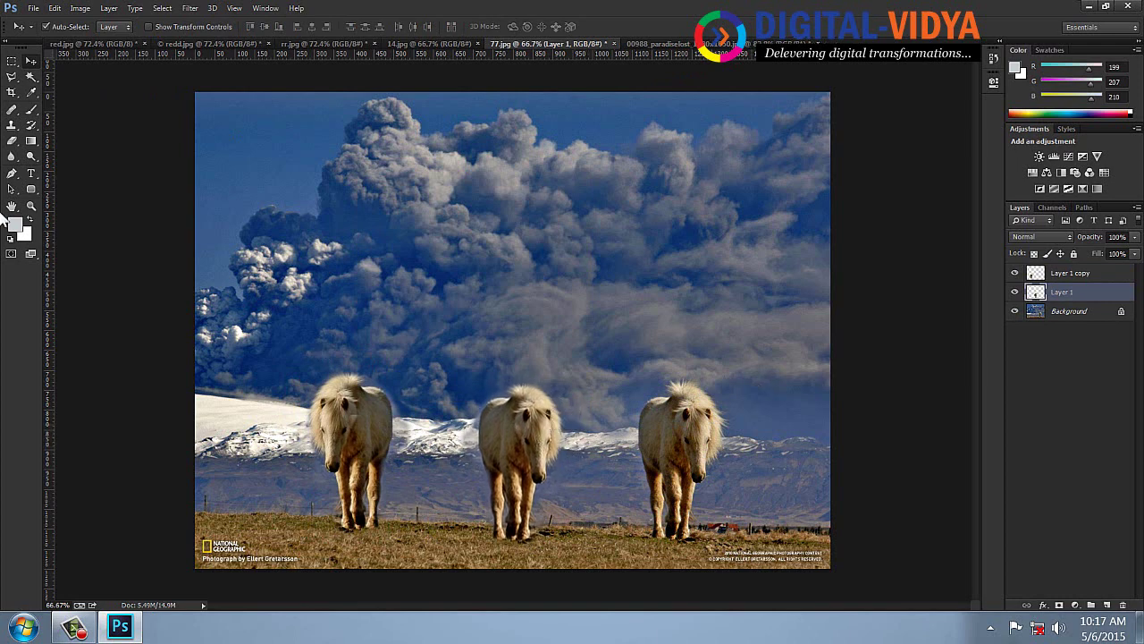
- Set the foreground colour to orange e94b0d
click(21, 225)
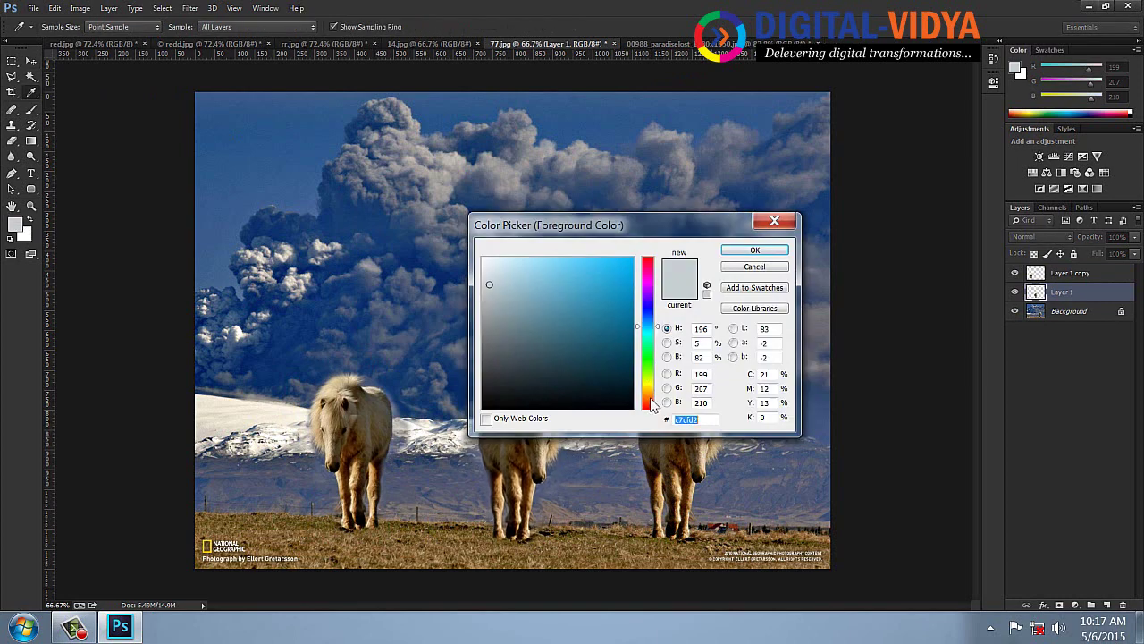
drag(651, 408, 651, 402)
click(625, 270)
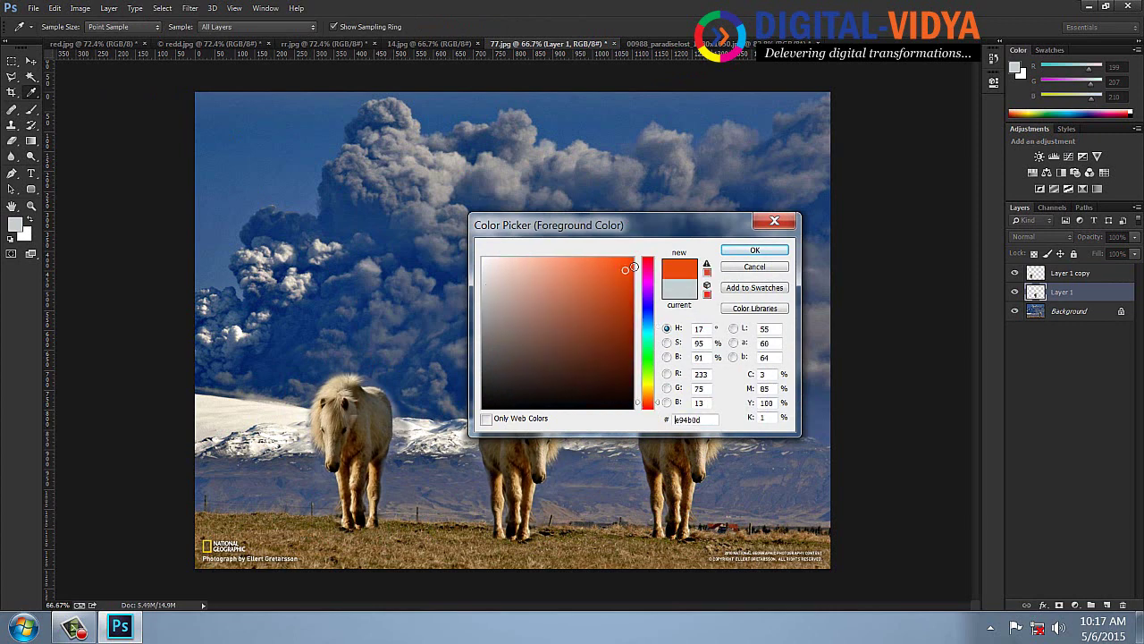
click(754, 251)
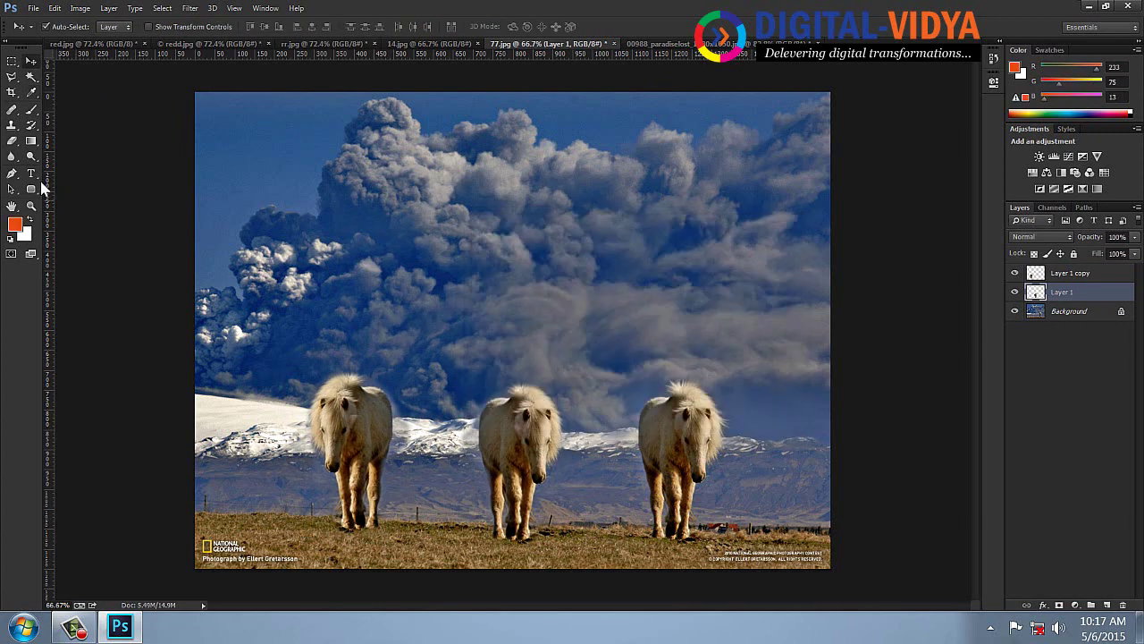
- Recolour the middle horse with the Color Replacement Tool at brush size 50 and adjusted hardness
right_click(33, 113)
click(89, 131)
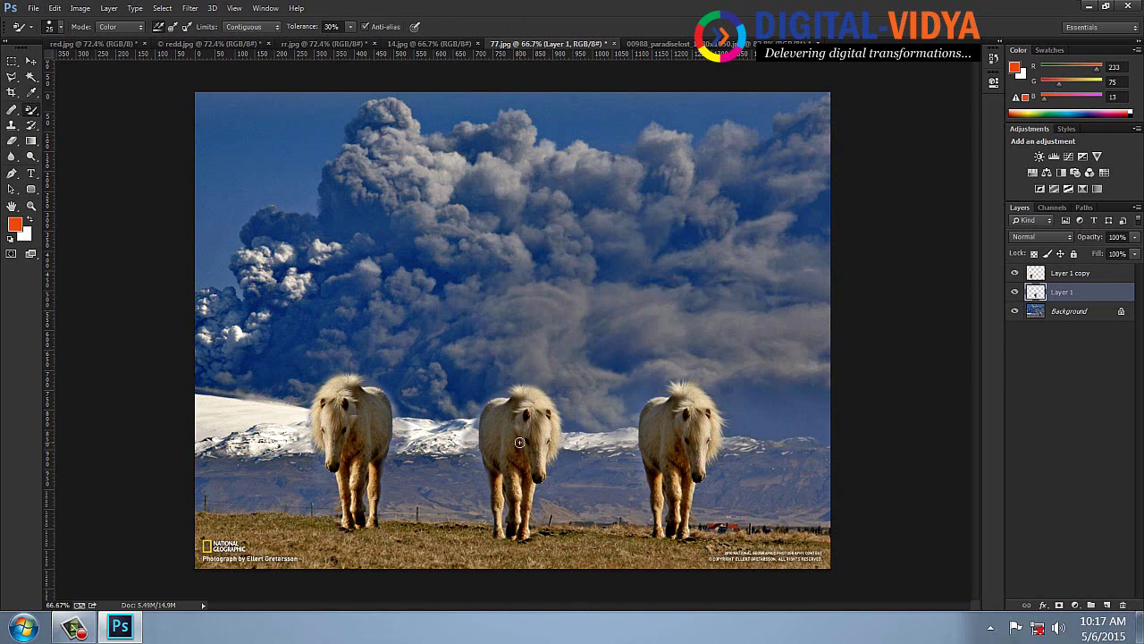
key(bracketright)
key(bracketright)
key(bracketright)
key(bracketright)
key(bracketright)
click(60, 26)
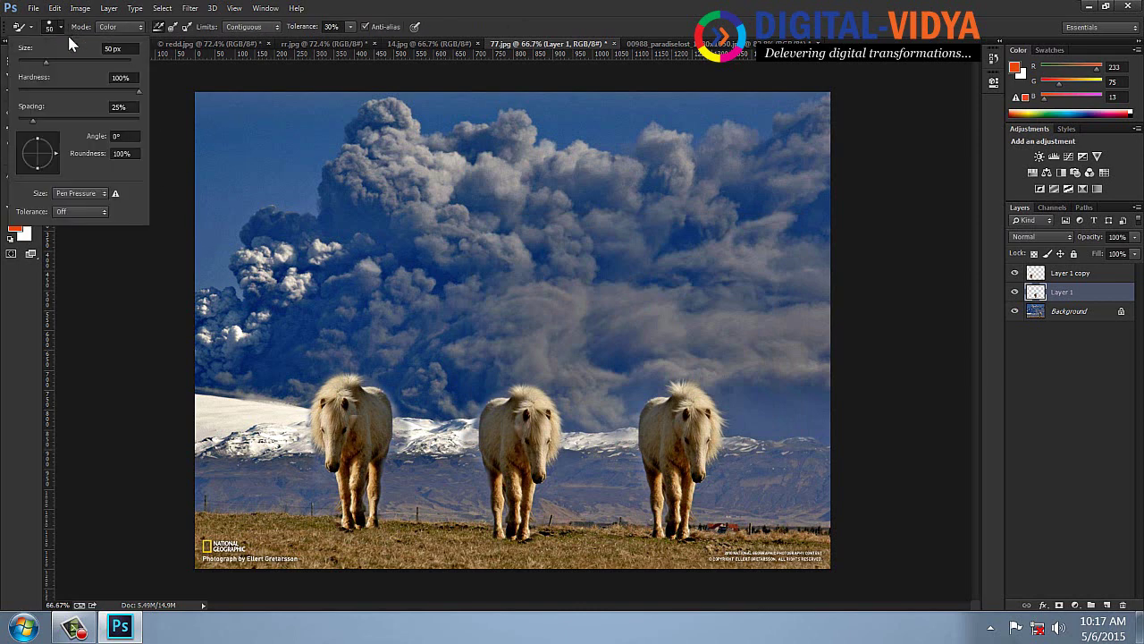
click(132, 89)
click(566, 369)
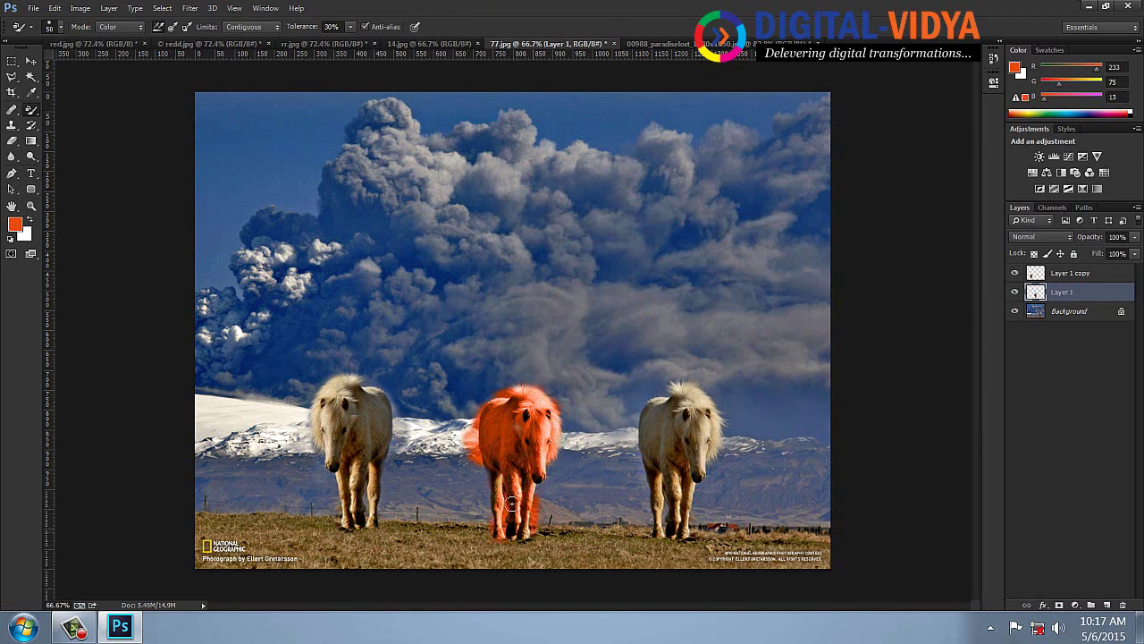
- Fade the colour replacement to 35% opacity, then close 77.jpg without saving
click(55, 8)
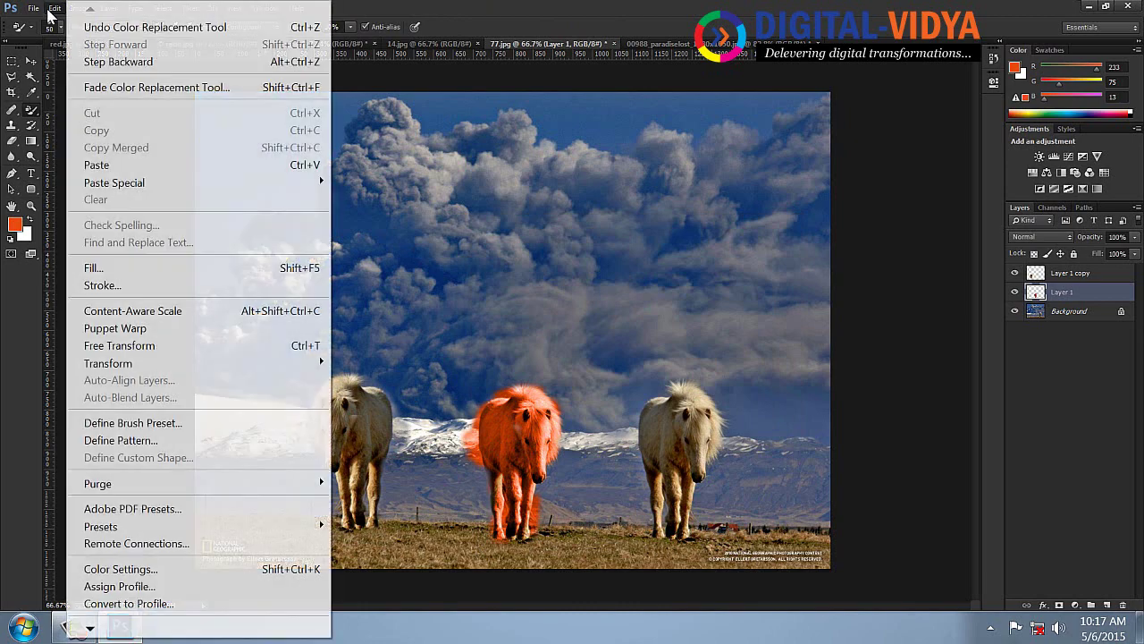
click(161, 86)
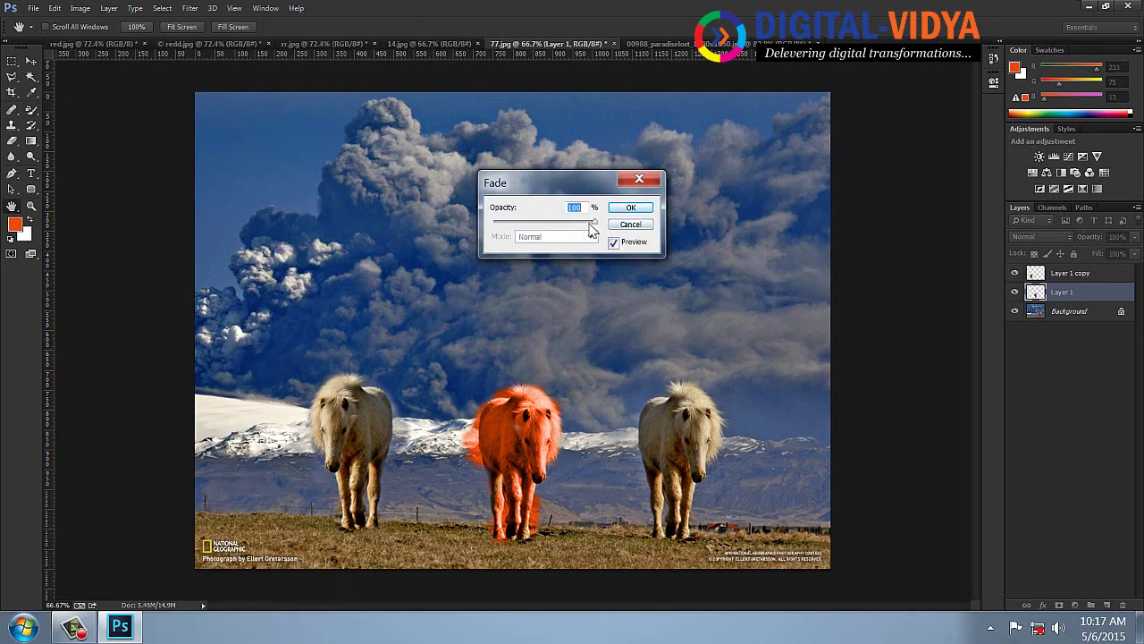
drag(589, 226, 541, 225)
click(629, 210)
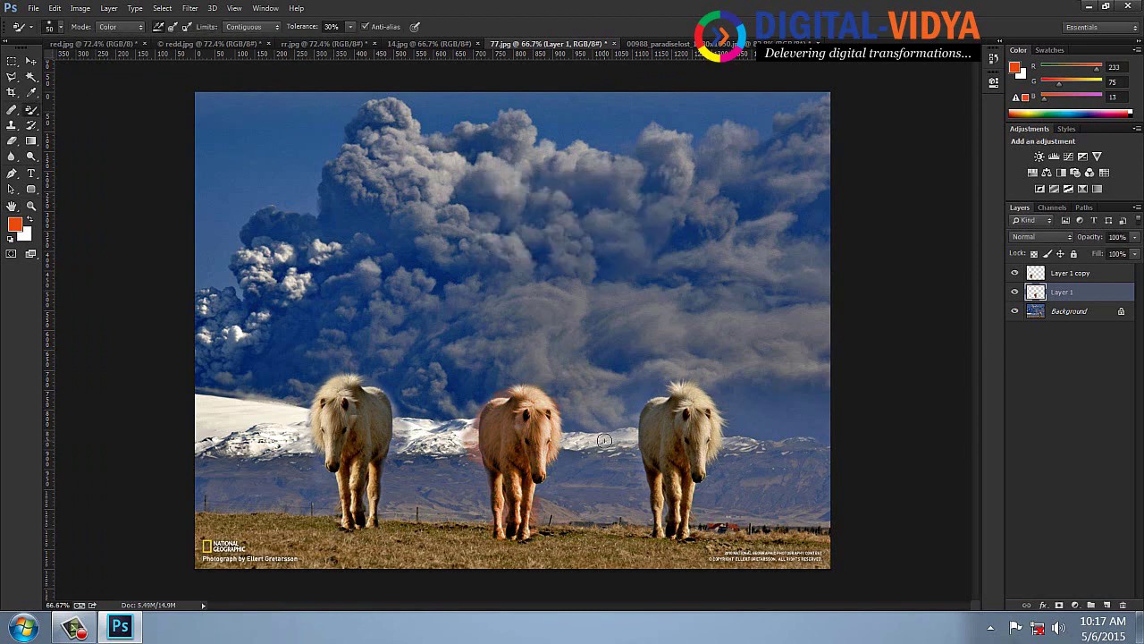
key(ctrl+w)
click(577, 238)
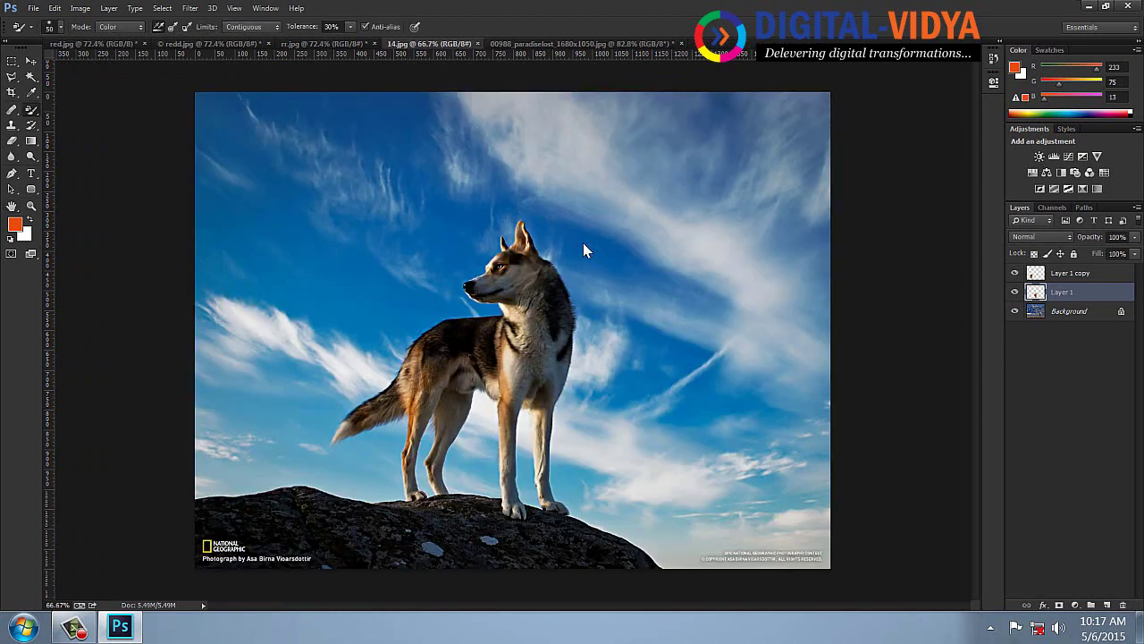
- Choose the Clone Stamp Tool, sample the dog's rock in 14.jpg, and switch to red.jpg
alt+click(419, 494)
key(s)
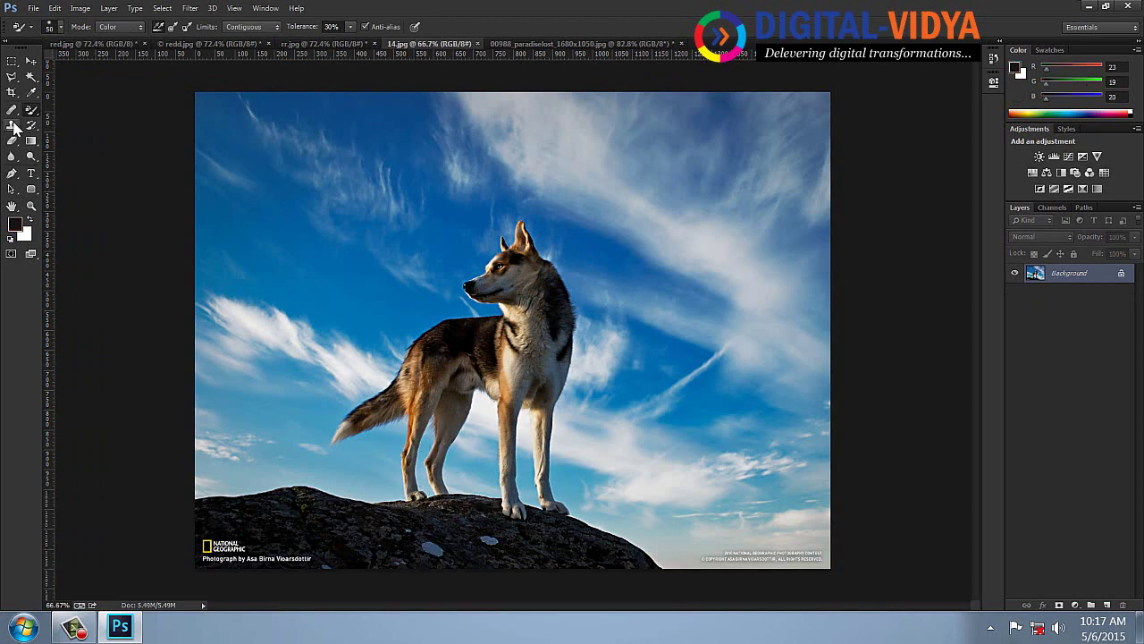
alt+click(416, 495)
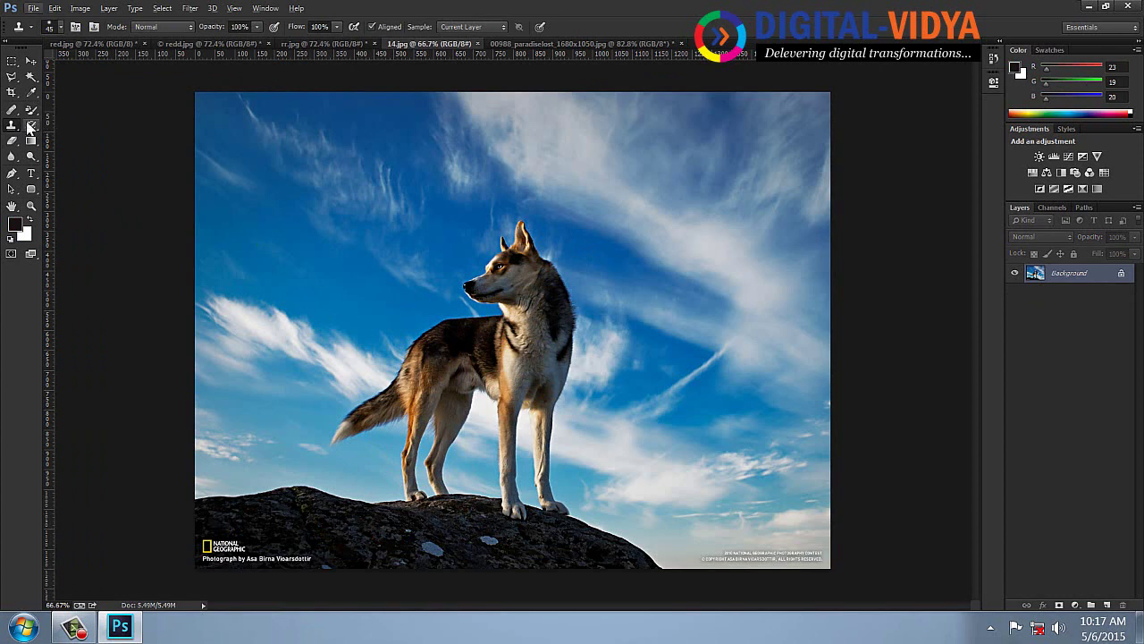
right_click(14, 131)
click(71, 125)
key(ctrl+Tab)
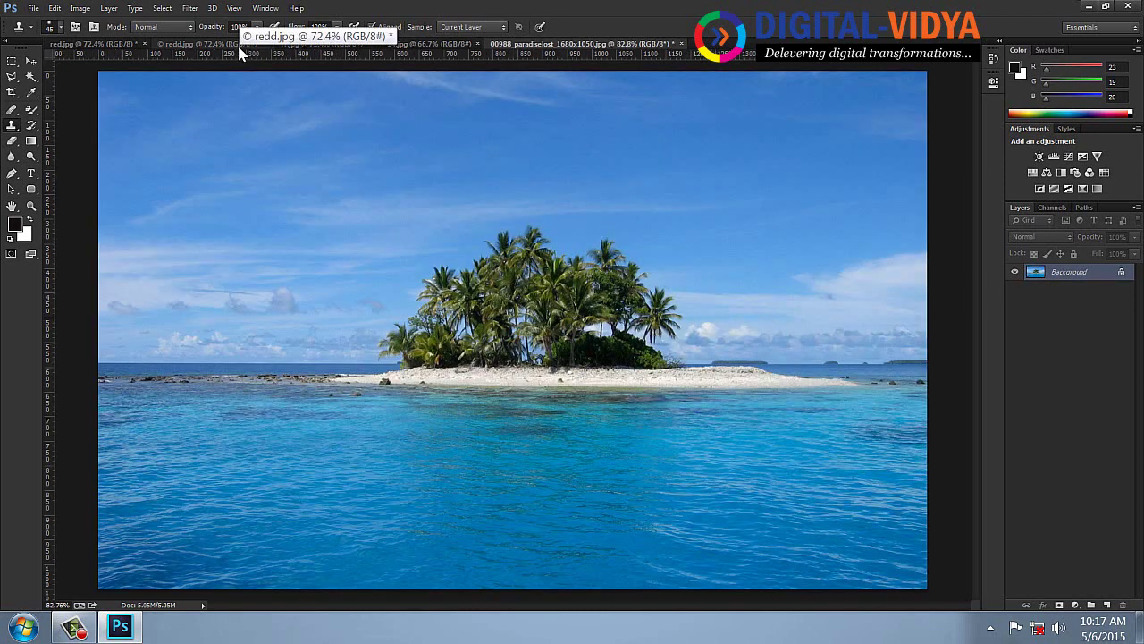
key(ctrl+Tab)
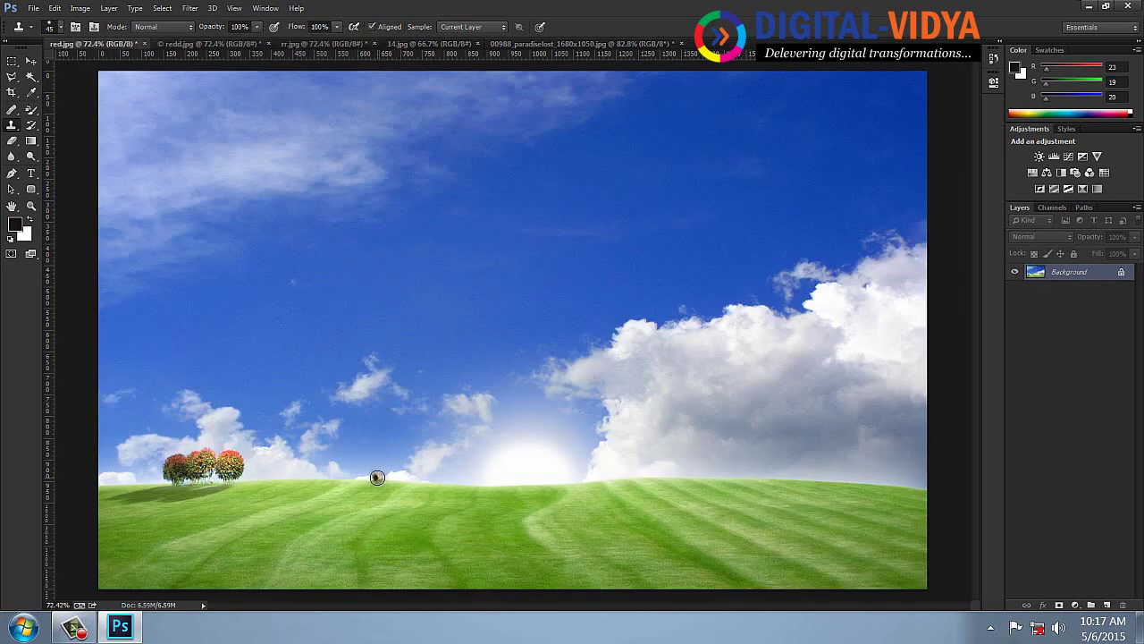
- Paint the dog's legs, rock, snout, neck, shoulder and chest onto the grassy hill
mouse_move(378, 478)
mouse_down()
mouse_move(381, 439)
mouse_move(370, 474)
mouse_move(389, 405)
mouse_move(450, 341)
mouse_move(436, 321)
mouse_move(412, 320)
mouse_move(409, 304)
mouse_move(492, 295)
mouse_move(443, 315)
mouse_move(519, 317)
mouse_move(533, 340)
mouse_move(374, 363)
mouse_move(453, 368)
mouse_move(474, 382)
mouse_move(372, 404)
mouse_move(375, 415)
mouse_move(438, 426)
mouse_move(402, 456)
mouse_move(424, 474)
mouse_move(485, 480)
mouse_move(358, 484)
mouse_move(529, 485)
mouse_move(518, 416)
mouse_move(486, 404)
mouse_move(509, 383)
mouse_move(483, 326)
mouse_move(505, 263)
mouse_move(525, 245)
mouse_move(485, 235)
mouse_move(490, 224)
mouse_move(526, 196)
mouse_move(462, 207)
mouse_move(462, 235)
mouse_move(505, 230)
mouse_up()
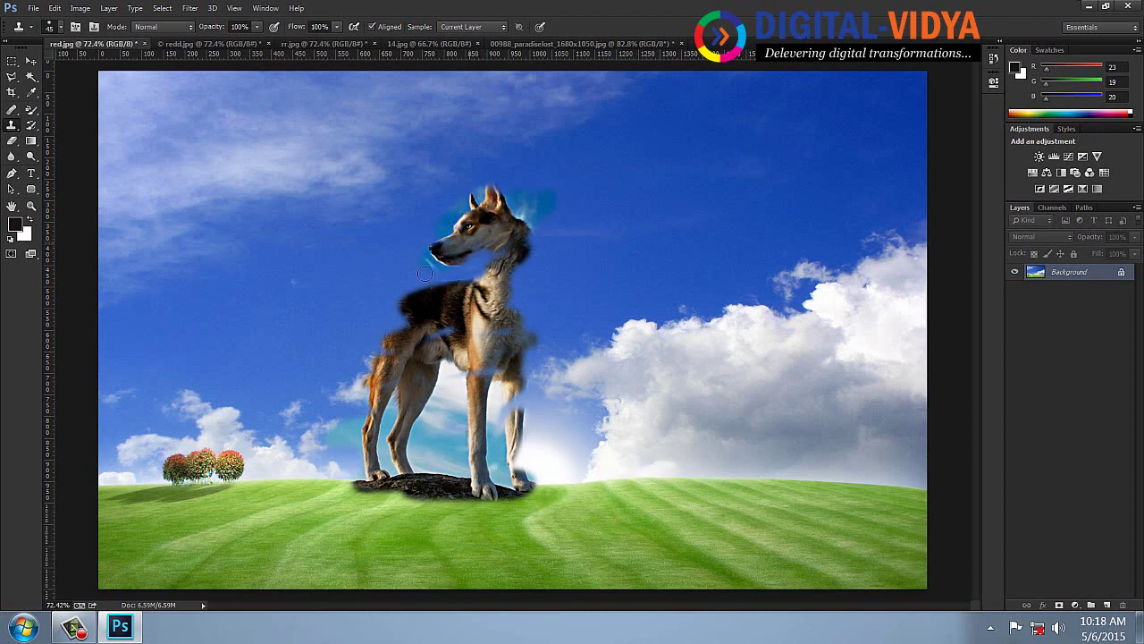
drag(425, 274, 489, 256)
mouse_move(418, 263)
mouse_down()
mouse_move(523, 269)
mouse_move(530, 246)
mouse_move(499, 340)
mouse_move(442, 357)
mouse_move(406, 308)
mouse_move(362, 370)
mouse_move(290, 418)
mouse_up()
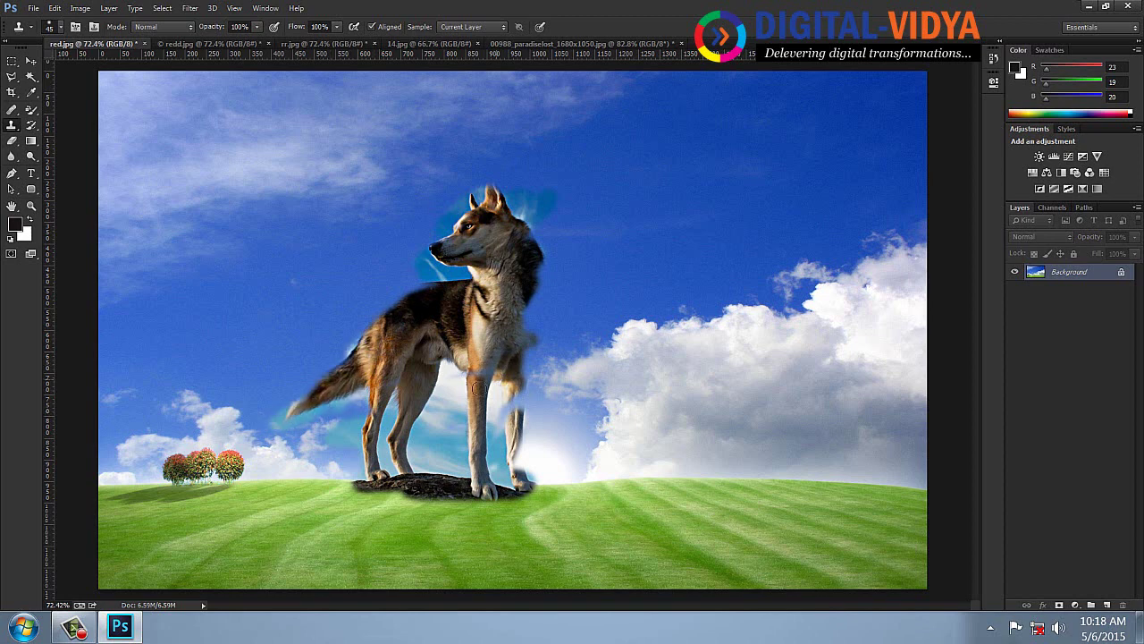
mouse_move(478, 387)
mouse_down()
mouse_move(508, 441)
mouse_move(530, 396)
mouse_move(537, 333)
mouse_move(519, 347)
mouse_move(551, 279)
mouse_move(524, 225)
mouse_up()
mouse_move(531, 374)
mouse_down()
mouse_move(509, 462)
mouse_move(527, 450)
mouse_move(518, 478)
mouse_move(530, 487)
mouse_move(529, 378)
mouse_move(529, 408)
mouse_move(560, 247)
mouse_move(498, 201)
mouse_up()
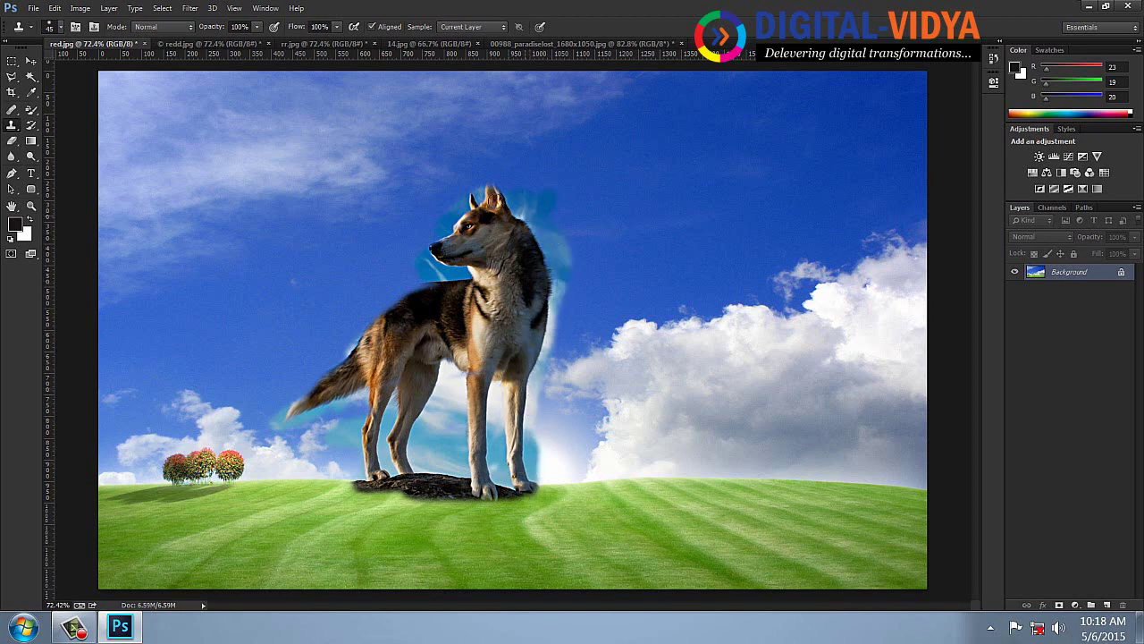
- Magic Wand-select the glow around the dog's legs and head plus the sky, then close red.jpg unsaved
click(31, 77)
click(452, 414)
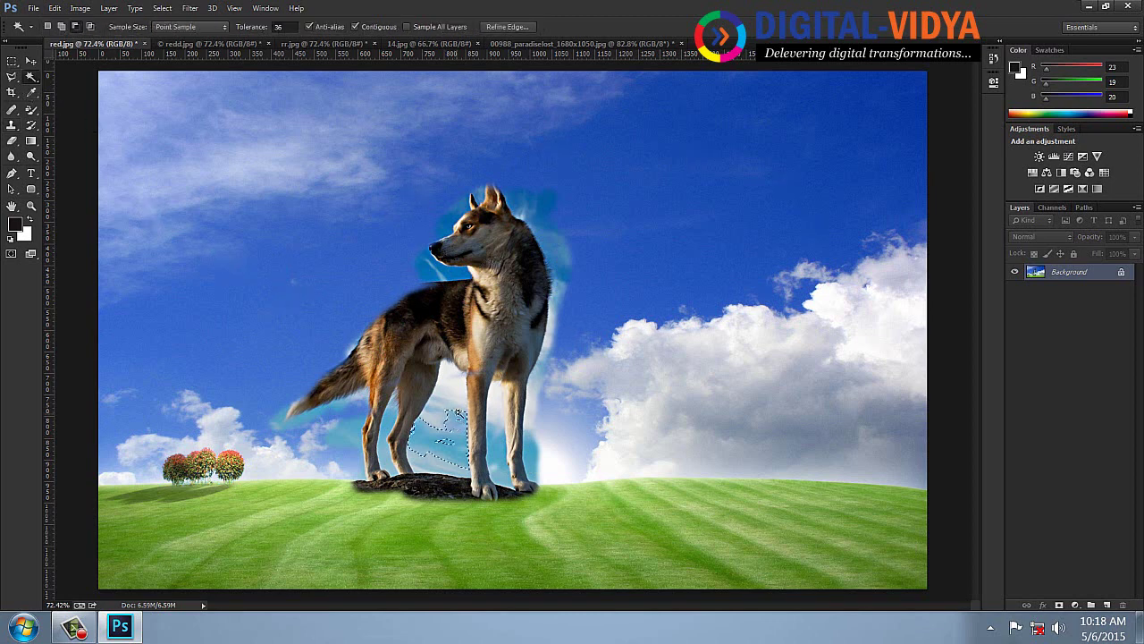
shift+click(458, 420)
shift+click(458, 403)
shift+click(493, 422)
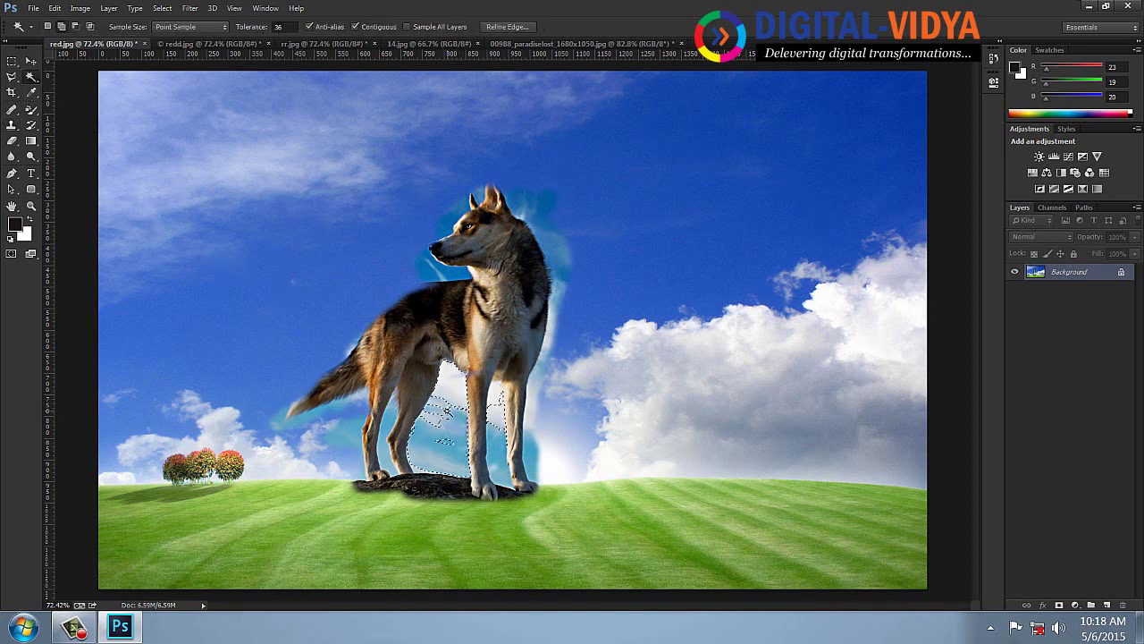
shift+click(441, 414)
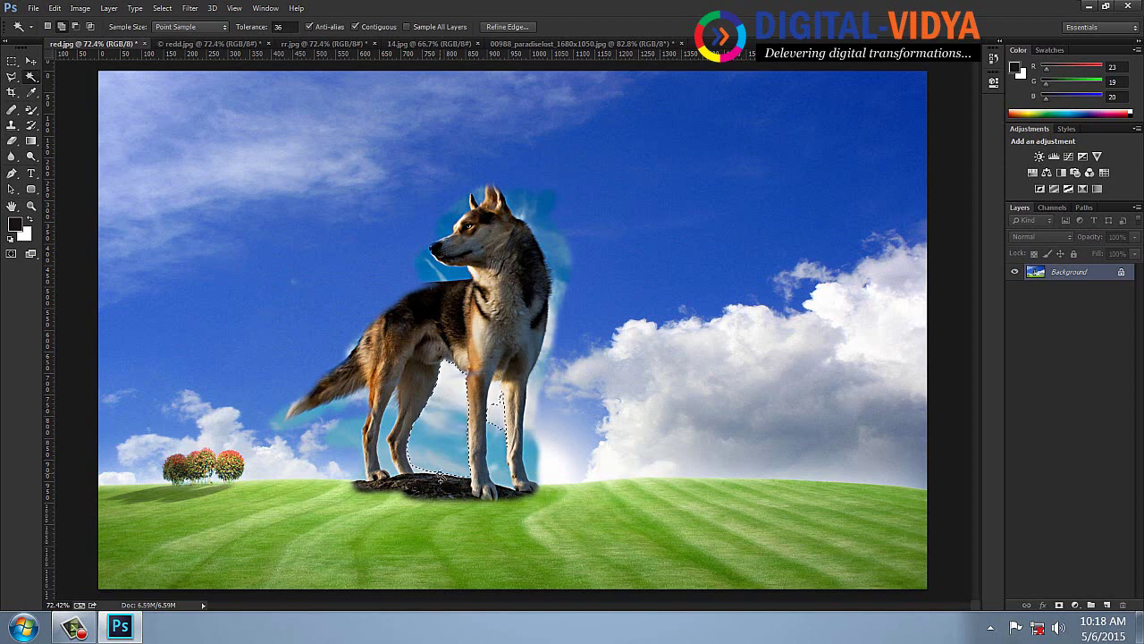
shift+click(550, 347)
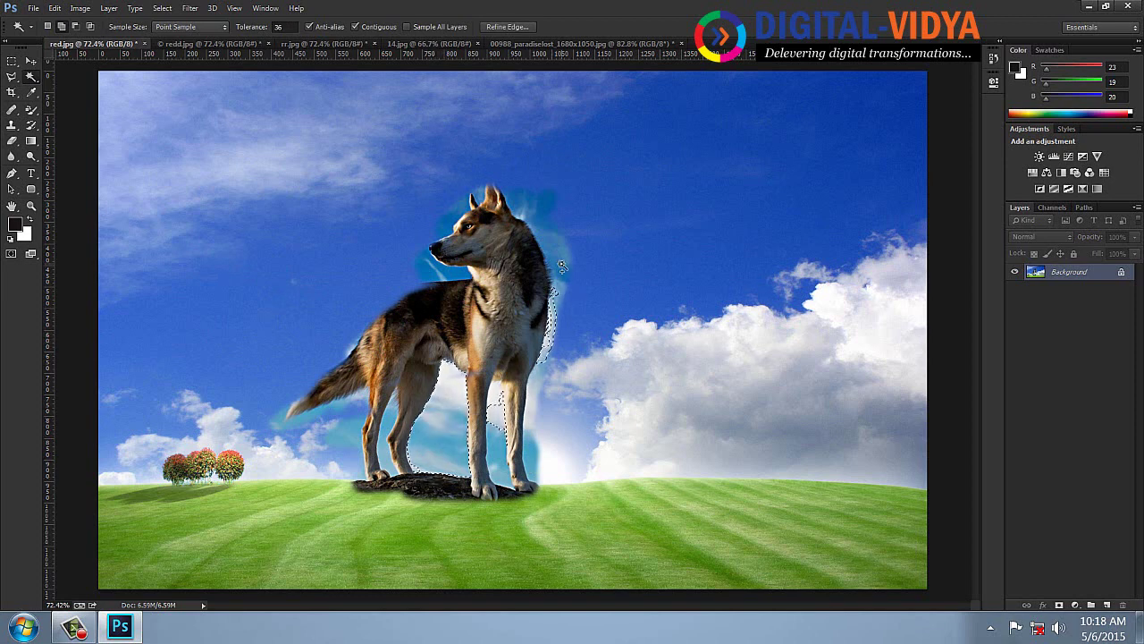
shift+click(304, 271)
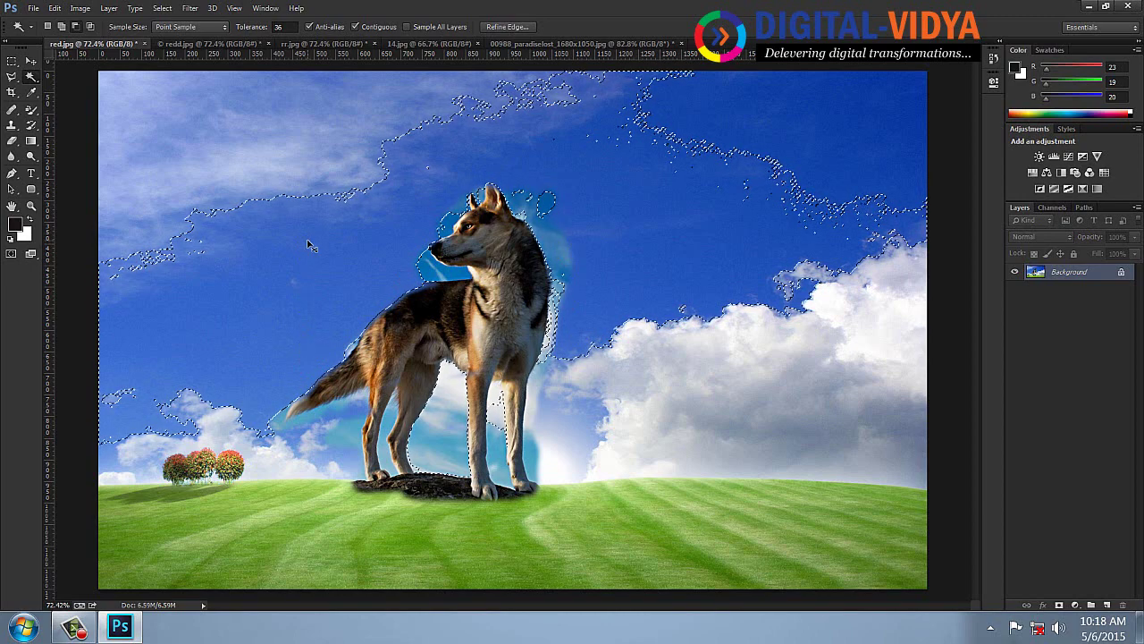
key(ctrl+w)
click(574, 236)
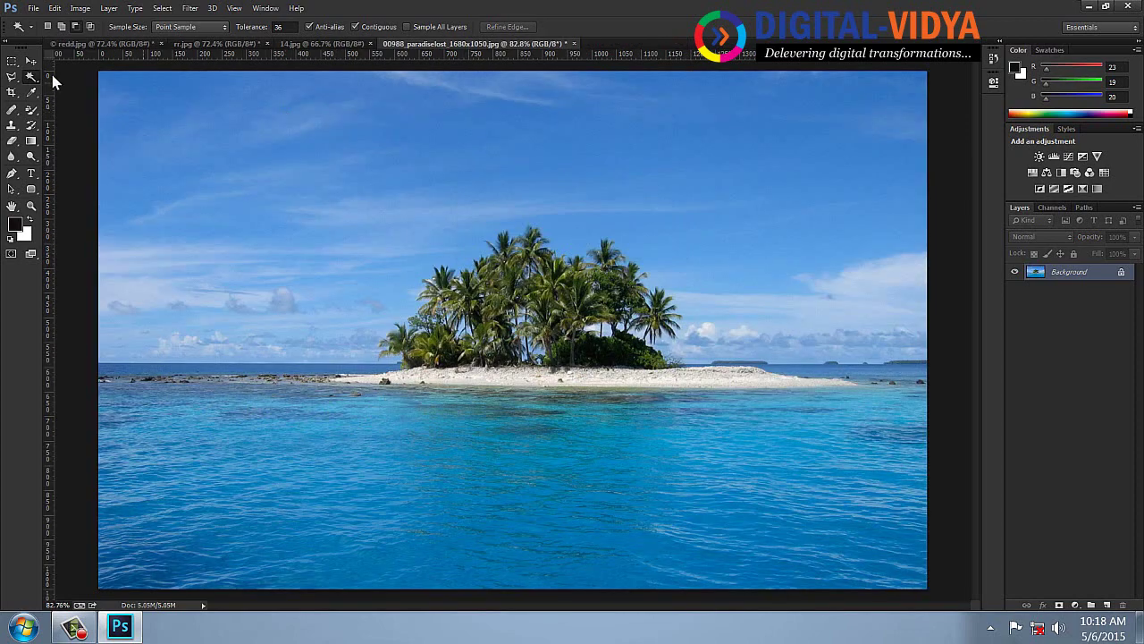
- Clone out a dark sky spot, then clone a second island onto the right shoreline with a 100 brush
click(12, 126)
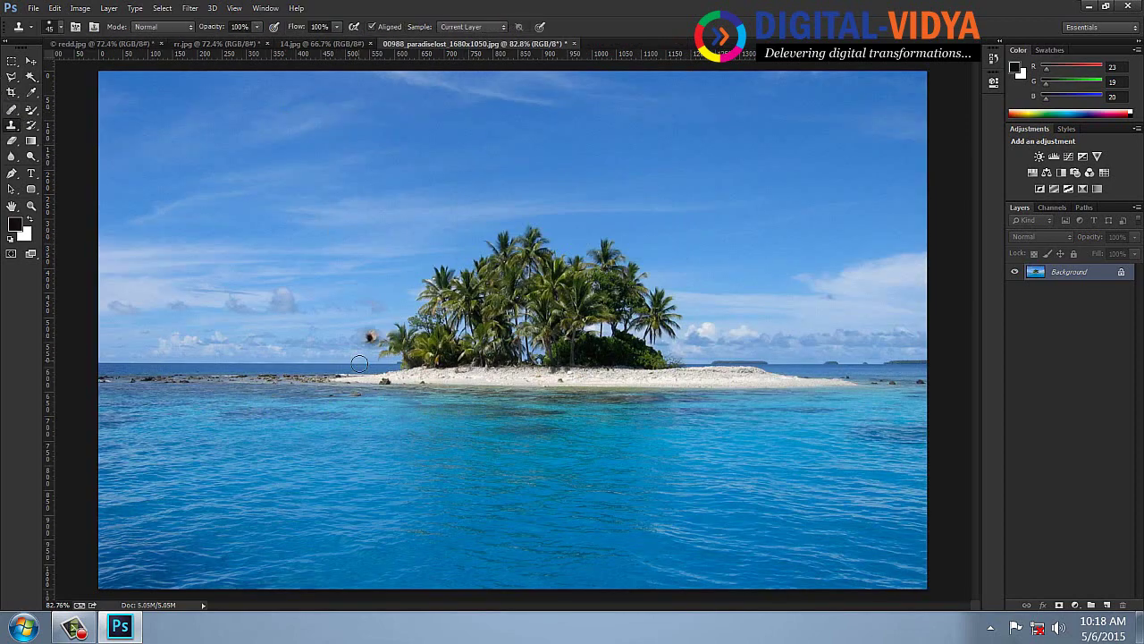
click(370, 337)
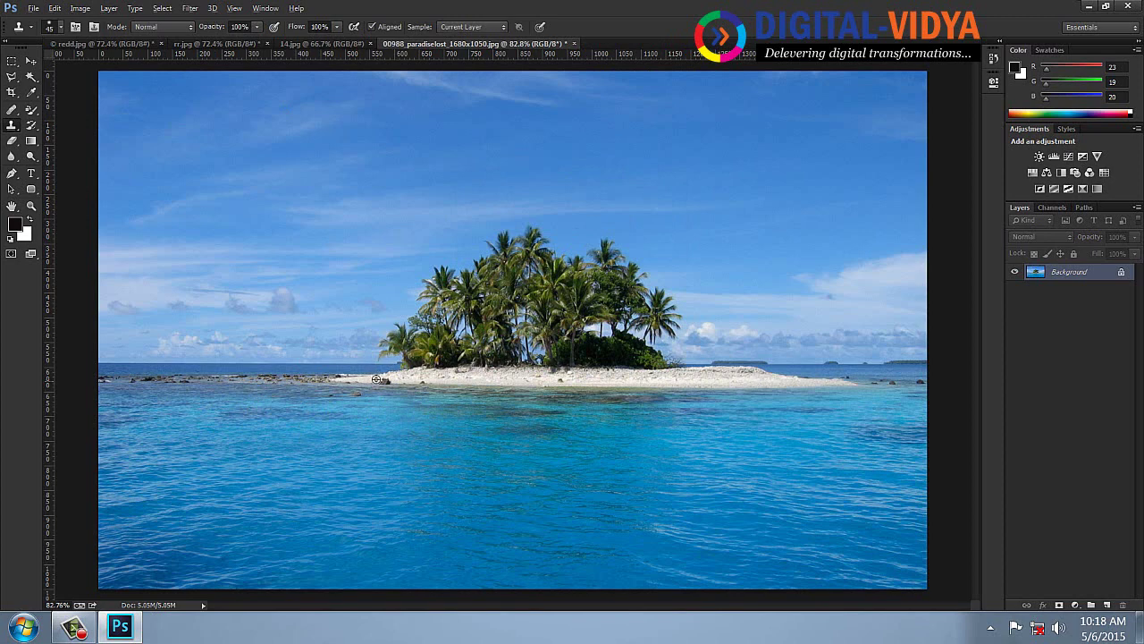
click(1108, 606)
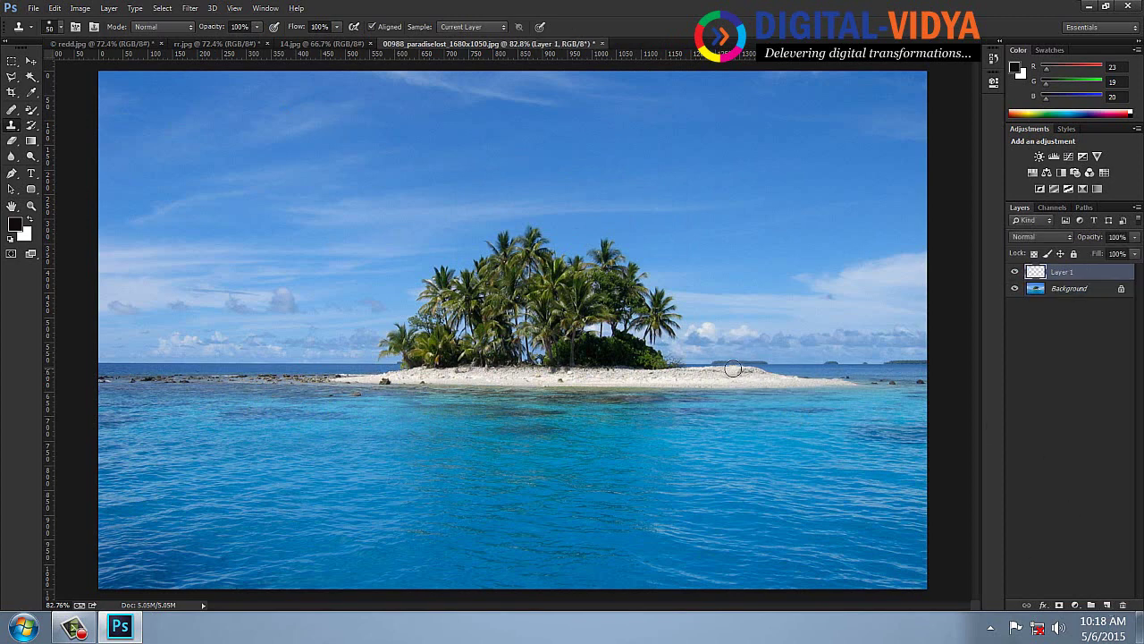
key(bracketright)
key(bracketright)
key(bracketright)
key(bracketright)
key(bracketright)
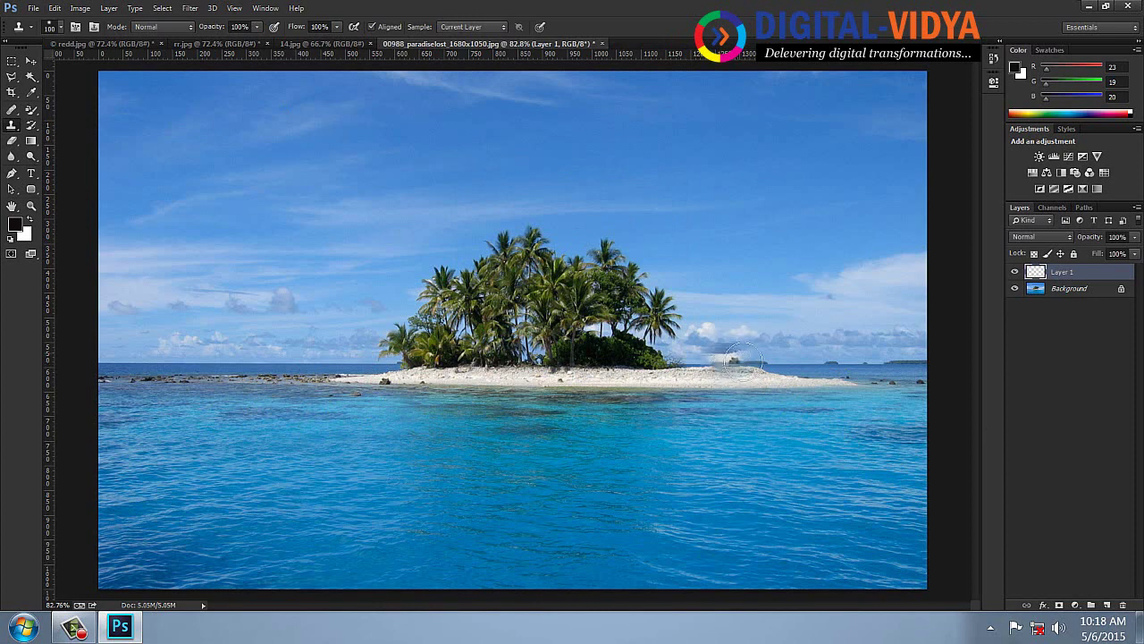
mouse_move(742, 359)
mouse_down()
mouse_move(733, 375)
mouse_move(851, 379)
mouse_move(805, 367)
mouse_move(791, 344)
mouse_move(830, 314)
mouse_move(822, 322)
mouse_move(878, 362)
mouse_move(925, 361)
mouse_move(890, 347)
mouse_move(847, 292)
mouse_move(818, 285)
mouse_move(787, 354)
mouse_move(742, 357)
mouse_move(780, 304)
mouse_move(845, 268)
mouse_move(827, 261)
mouse_move(833, 252)
mouse_move(876, 317)
mouse_move(886, 362)
mouse_move(747, 371)
mouse_up()
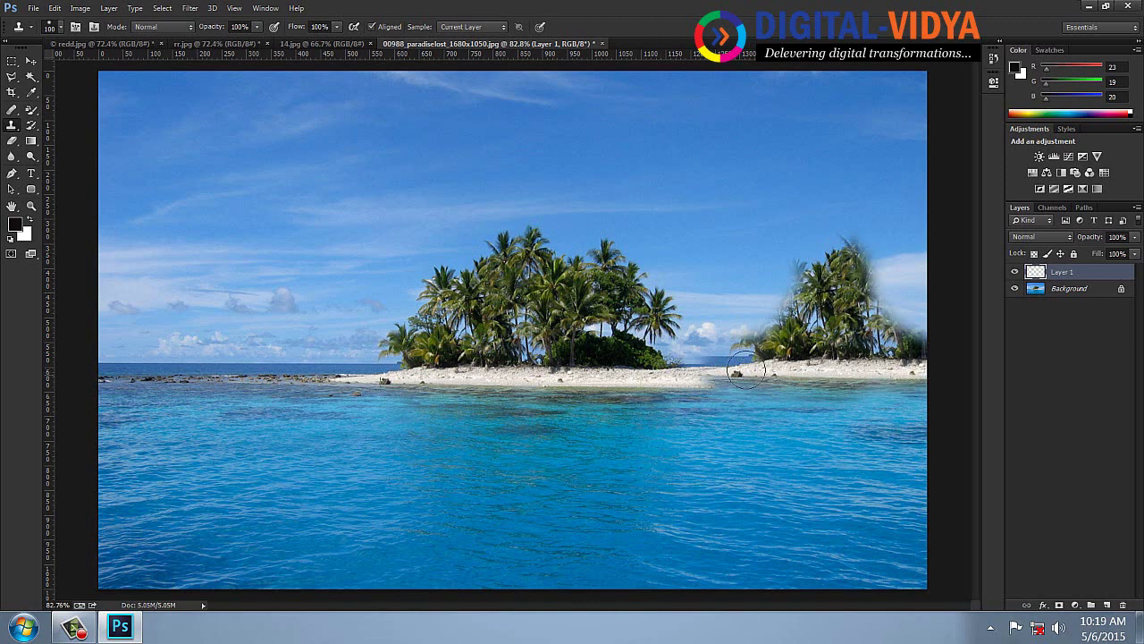
- Duplicate the right island, flip it horizontally onto the left shoreline, and close the document
click(30, 61)
drag(845, 329, 856, 338)
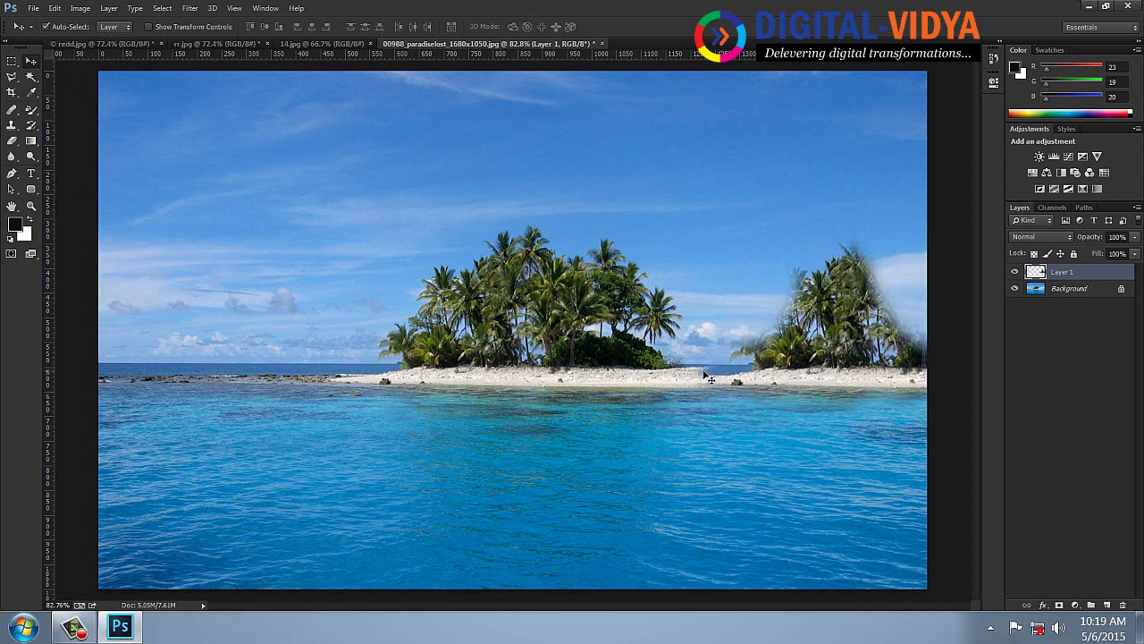
alt+drag(833, 371, 355, 217)
click(31, 8)
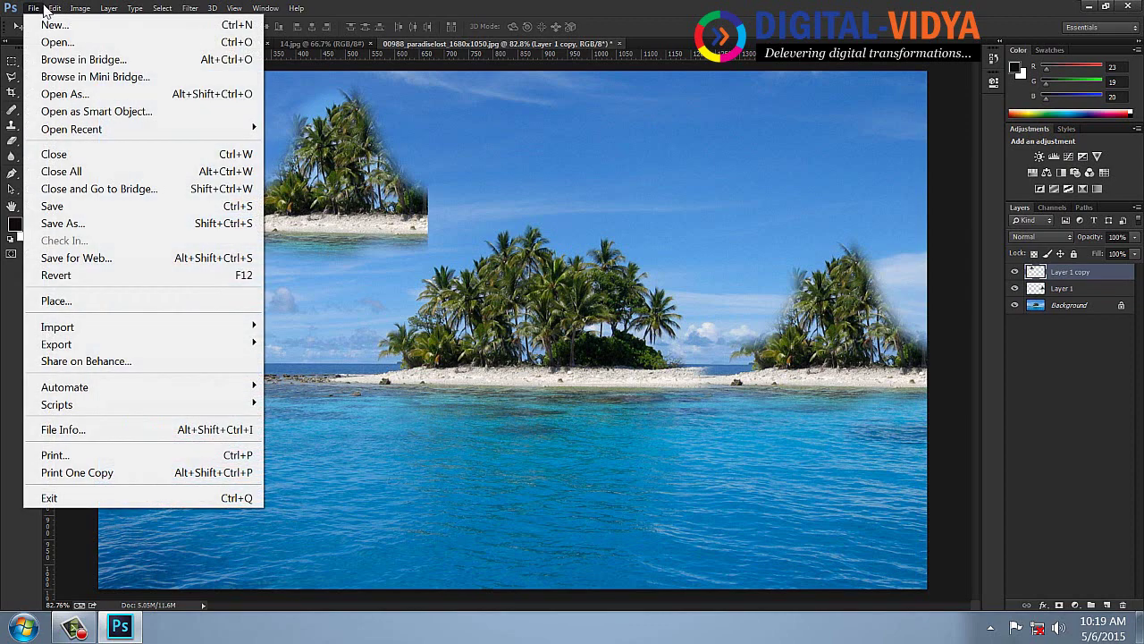
mouse_move(55, 8)
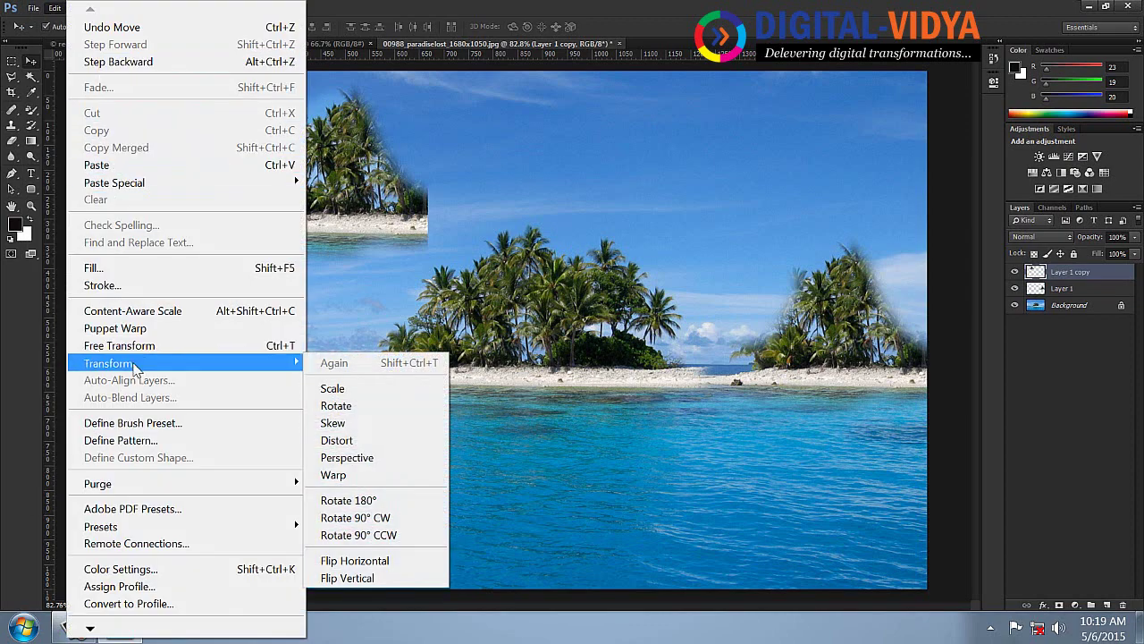
click(395, 558)
drag(397, 245, 271, 393)
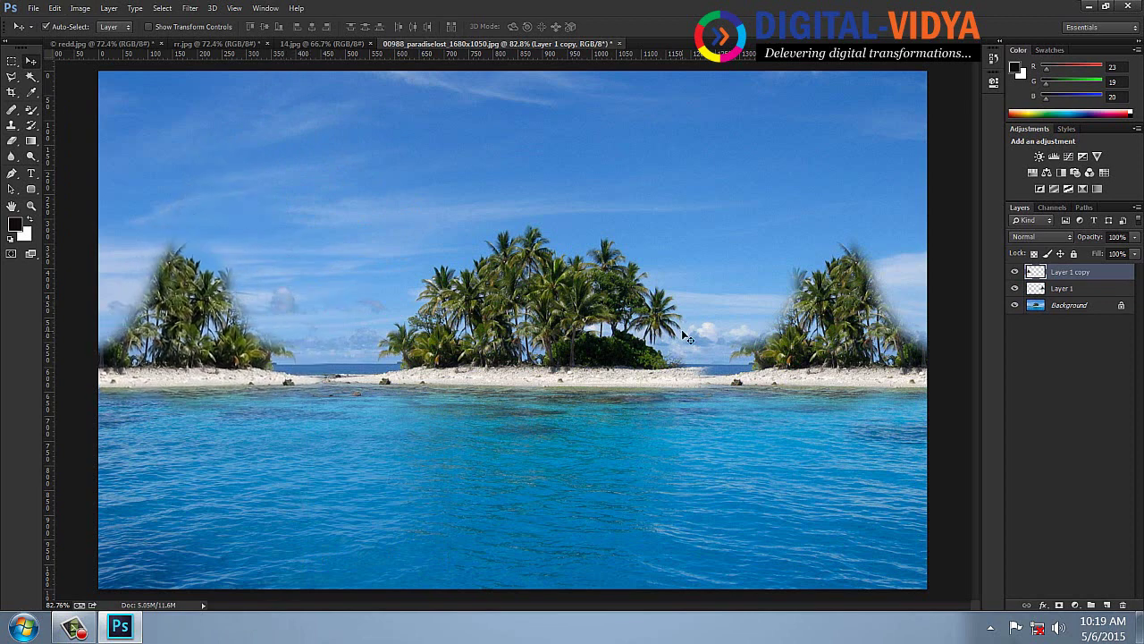
key(ctrl+w)
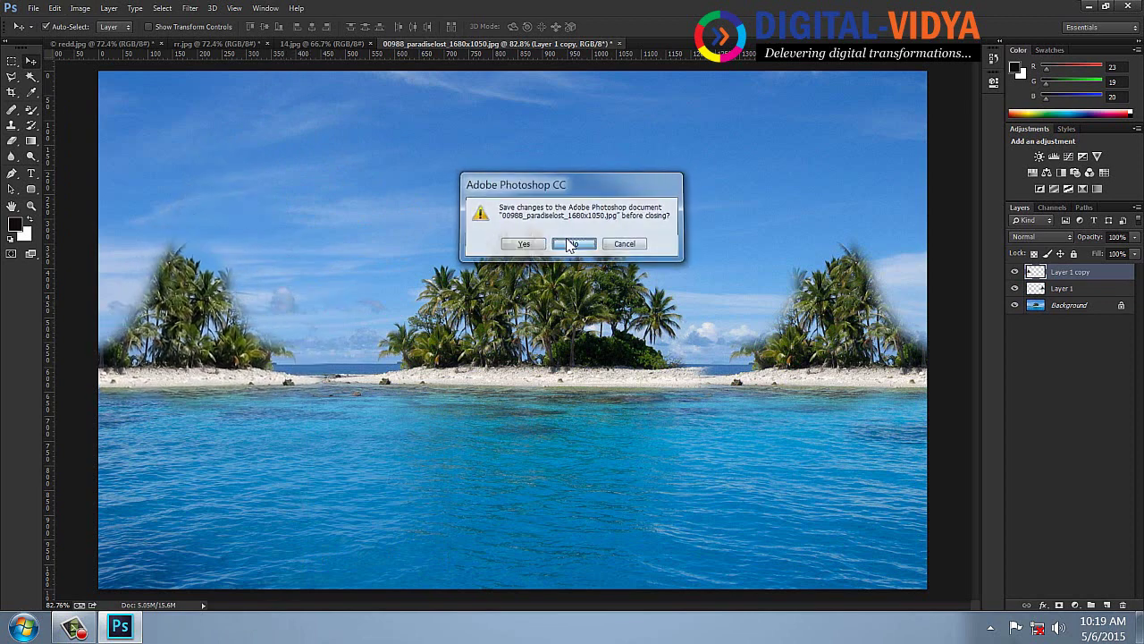
- Discard the island photo's changes and create a blank 1225x274 px document from the clipboard
click(571, 243)
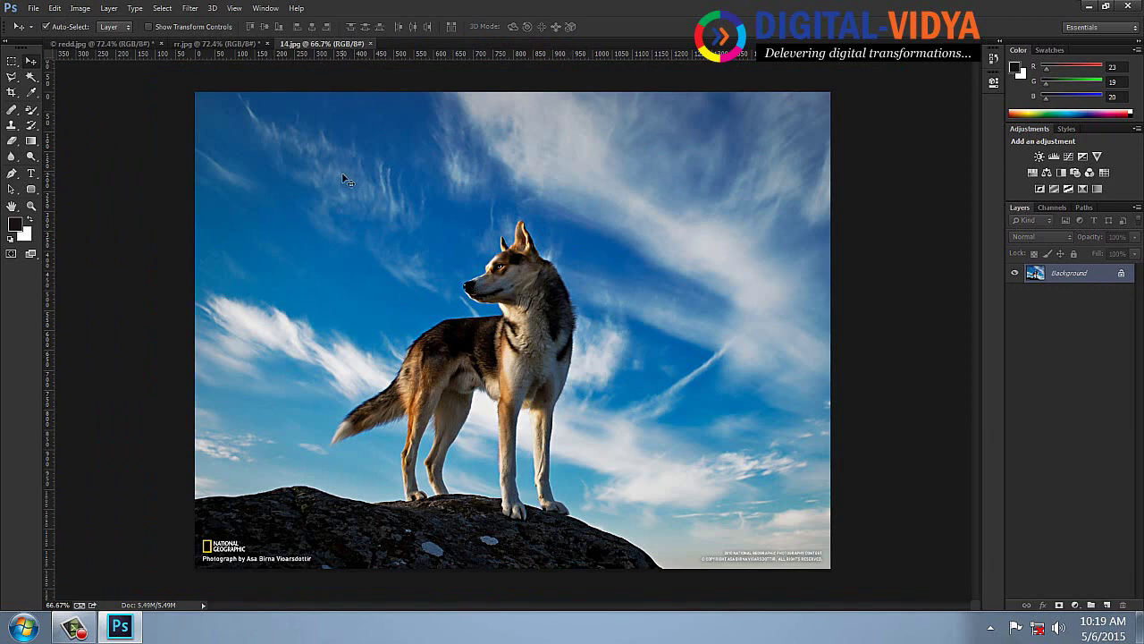
key(ctrl+n)
click(597, 203)
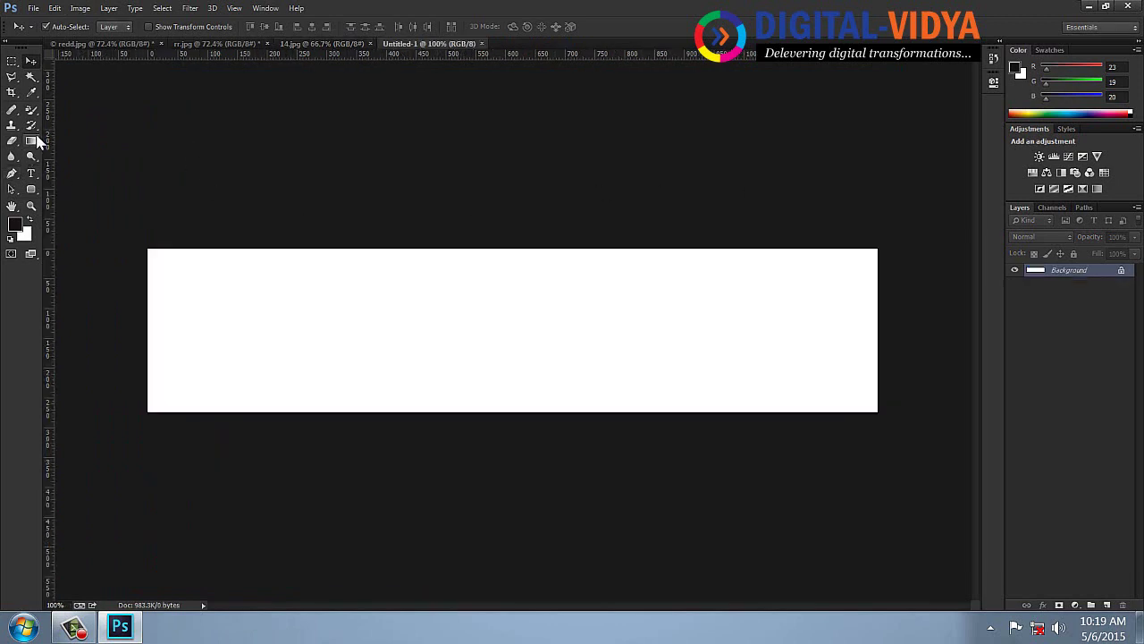
- Set the foreground to bright blue 069ed7 and fill the canvas with rendered clouds
click(14, 227)
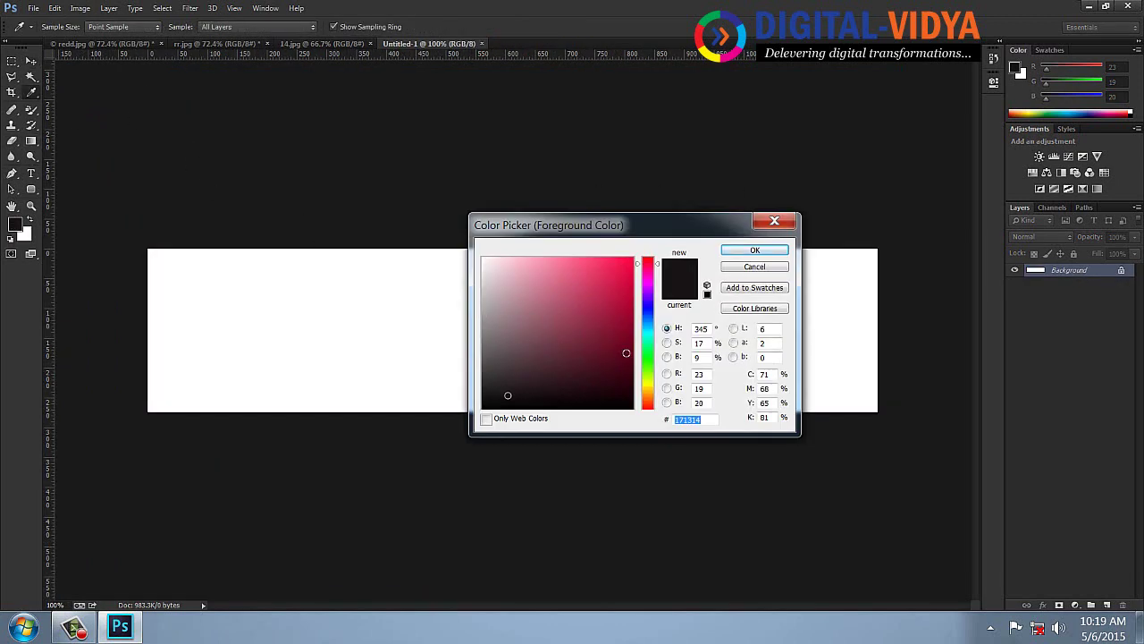
click(654, 340)
click(634, 308)
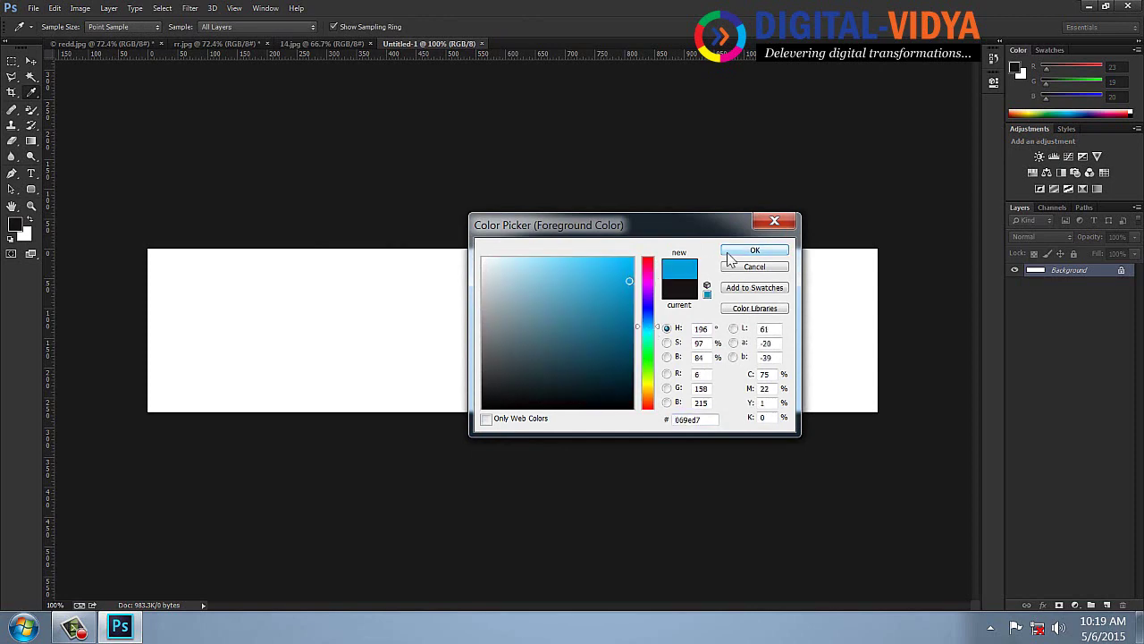
click(754, 250)
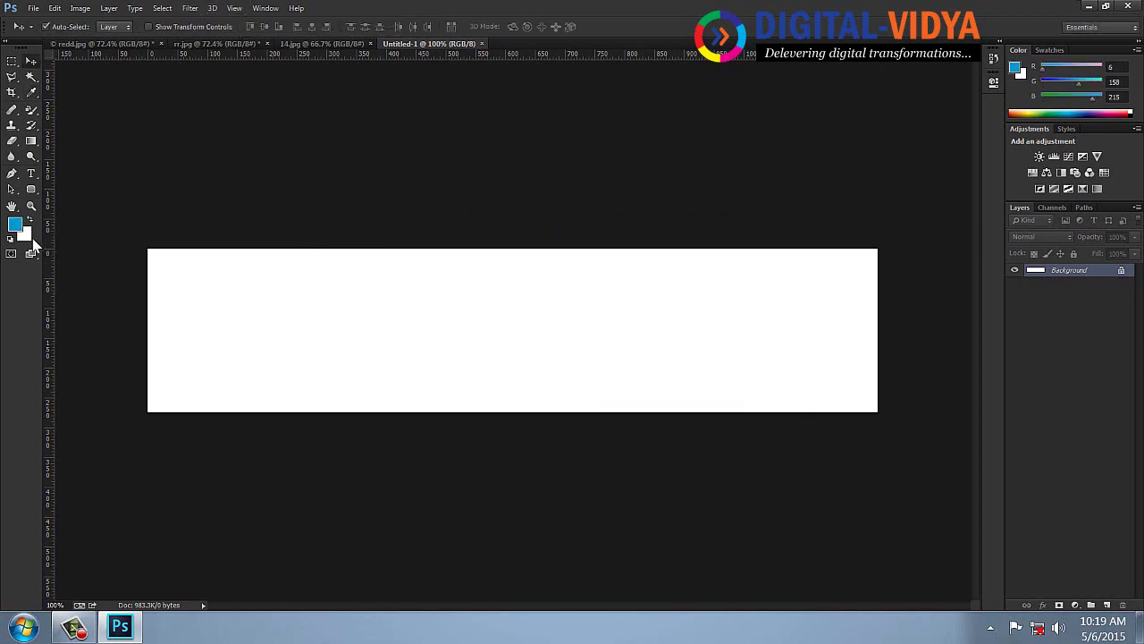
click(190, 9)
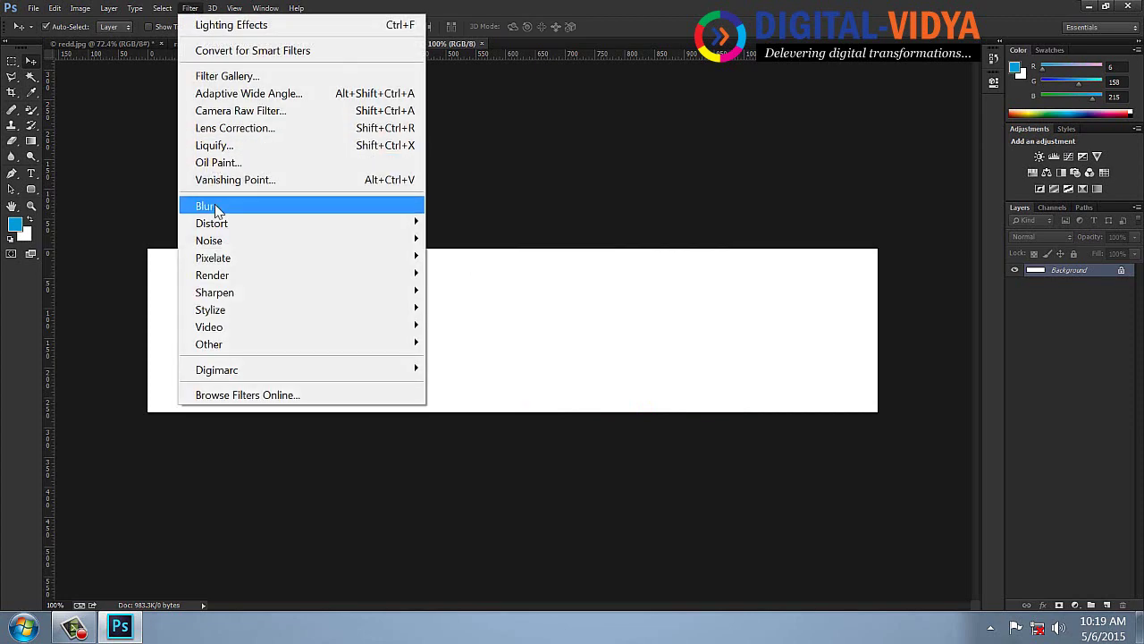
mouse_move(379, 282)
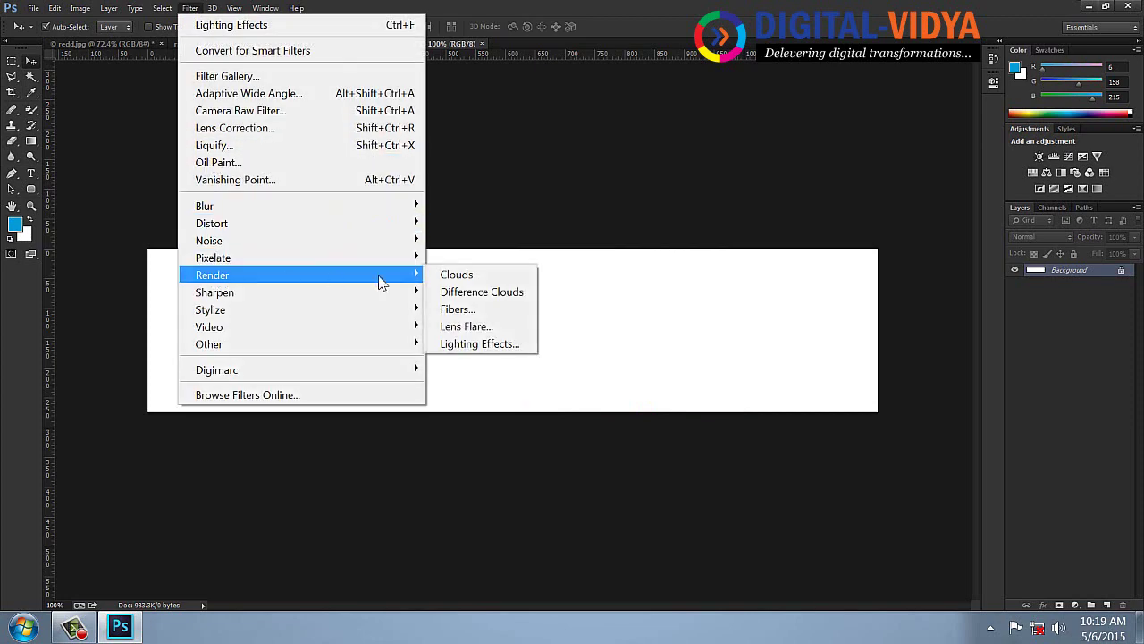
click(475, 274)
- Close the mosque photo without saving
click(271, 44)
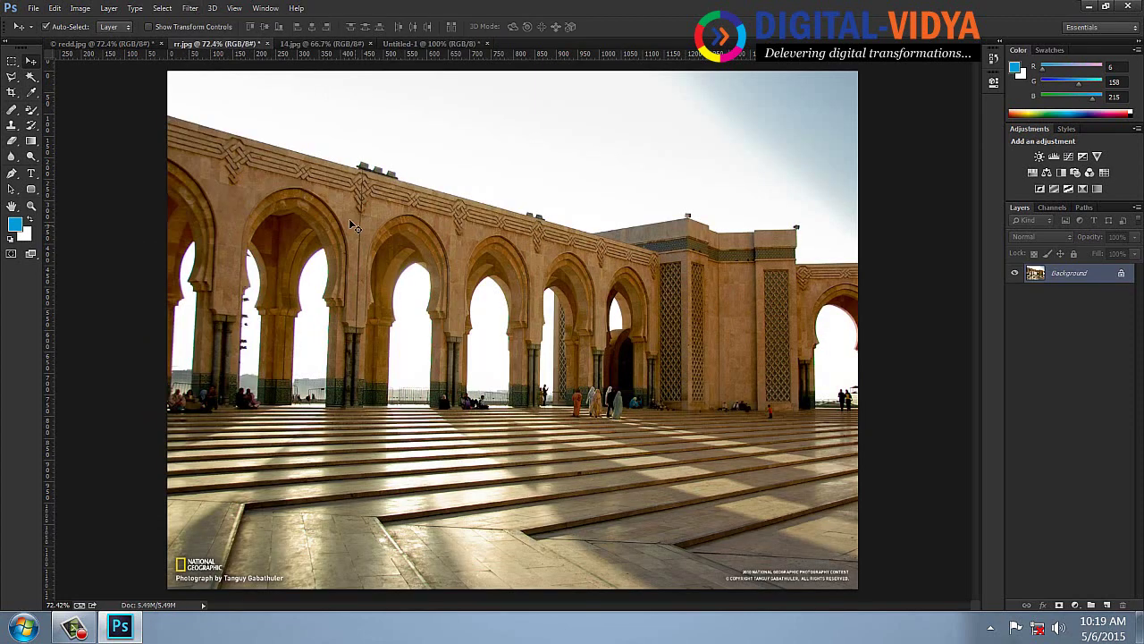
key(ctrl+w)
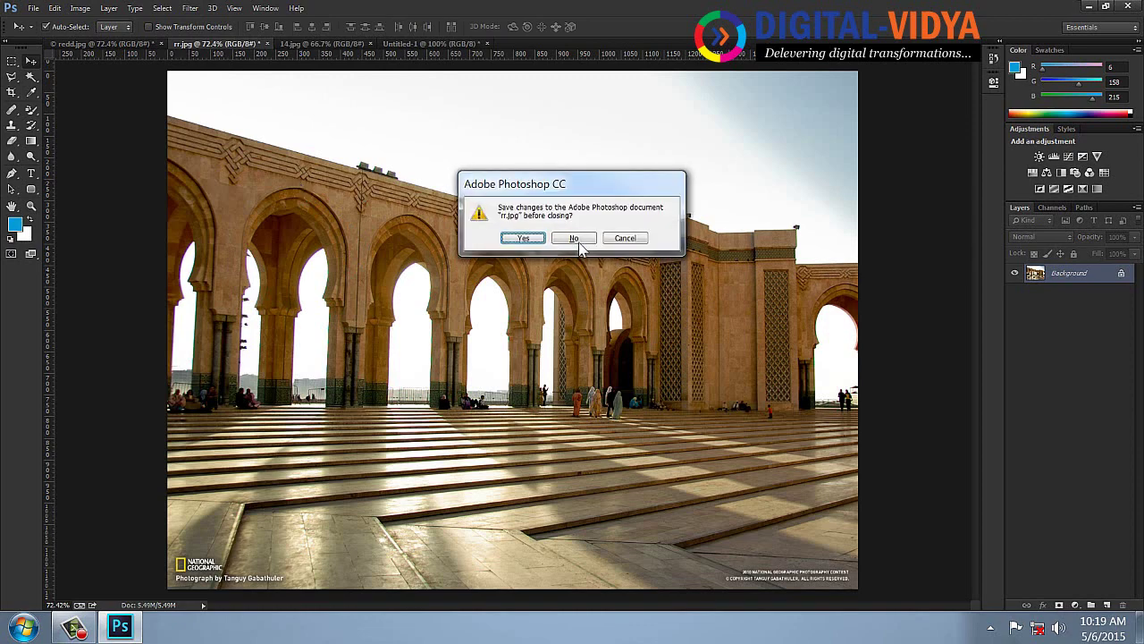
click(582, 239)
- Clone Stamp the dog's head from 14.jpg onto a new Layer 1 at the banner's left end
click(217, 44)
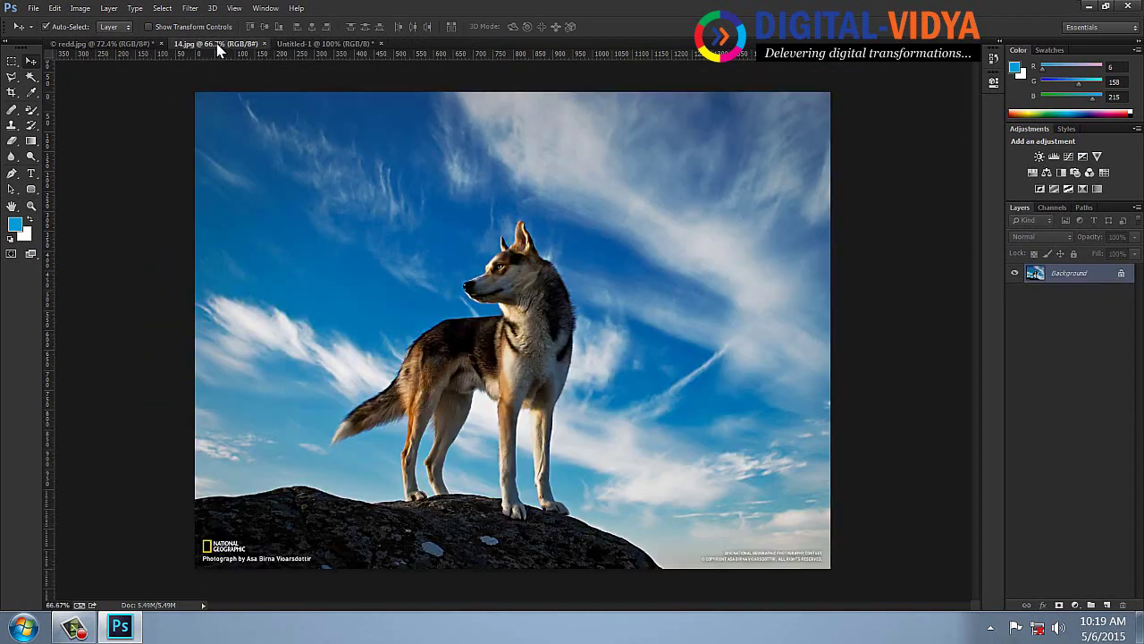
click(12, 125)
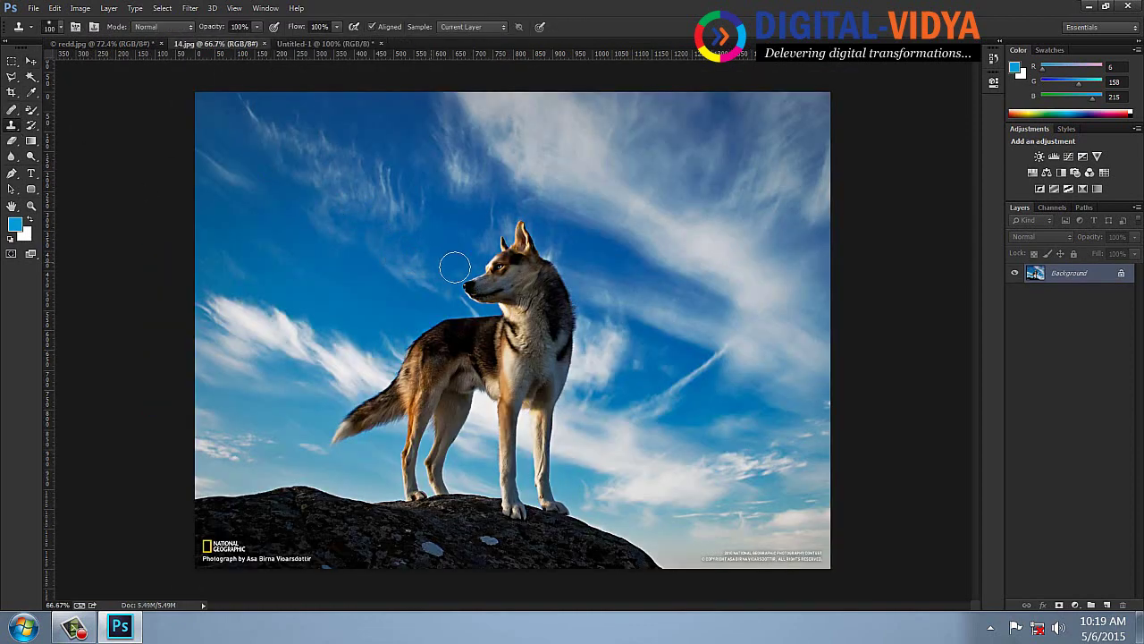
click(325, 44)
click(1107, 605)
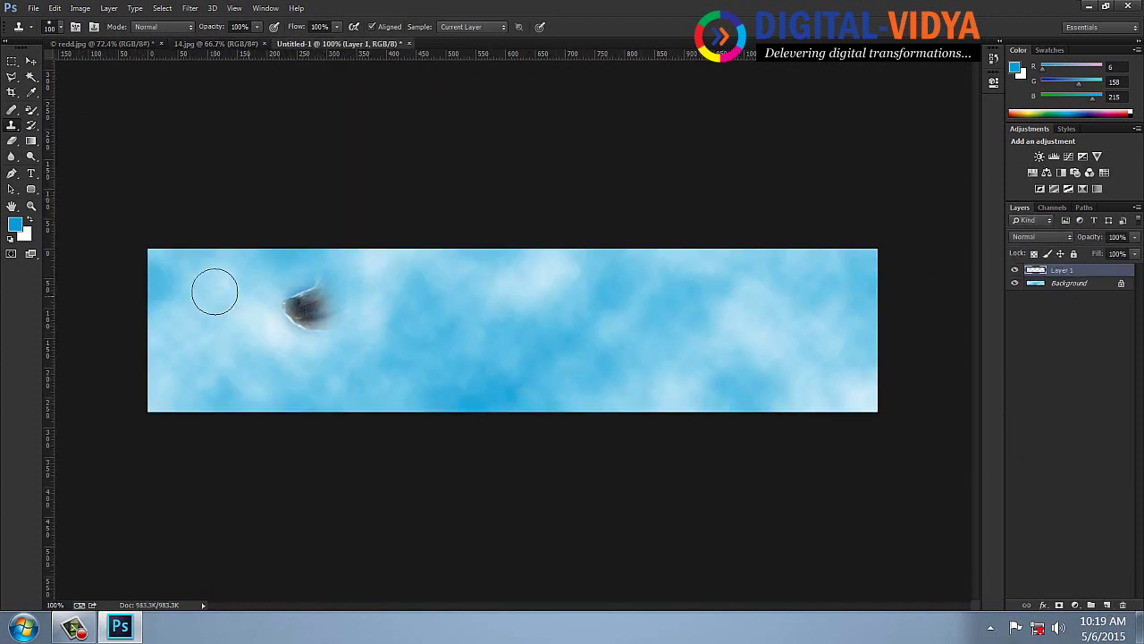
mouse_move(195, 290)
mouse_down()
mouse_move(296, 282)
mouse_move(257, 293)
mouse_move(287, 335)
mouse_move(258, 364)
mouse_move(267, 388)
mouse_move(187, 376)
mouse_move(212, 365)
mouse_move(162, 360)
mouse_move(142, 373)
mouse_move(161, 401)
mouse_move(249, 411)
mouse_move(291, 399)
mouse_move(323, 333)
mouse_move(317, 410)
mouse_move(315, 333)
mouse_move(263, 270)
mouse_move(226, 250)
mouse_move(204, 279)
mouse_move(255, 281)
mouse_move(280, 353)
mouse_move(165, 406)
mouse_move(296, 399)
mouse_move(324, 337)
mouse_move(304, 283)
mouse_move(241, 253)
mouse_move(207, 268)
mouse_move(149, 264)
mouse_move(176, 280)
mouse_move(153, 310)
mouse_move(209, 324)
mouse_move(194, 359)
mouse_move(201, 410)
mouse_move(307, 441)
mouse_move(351, 352)
mouse_move(333, 268)
mouse_up()
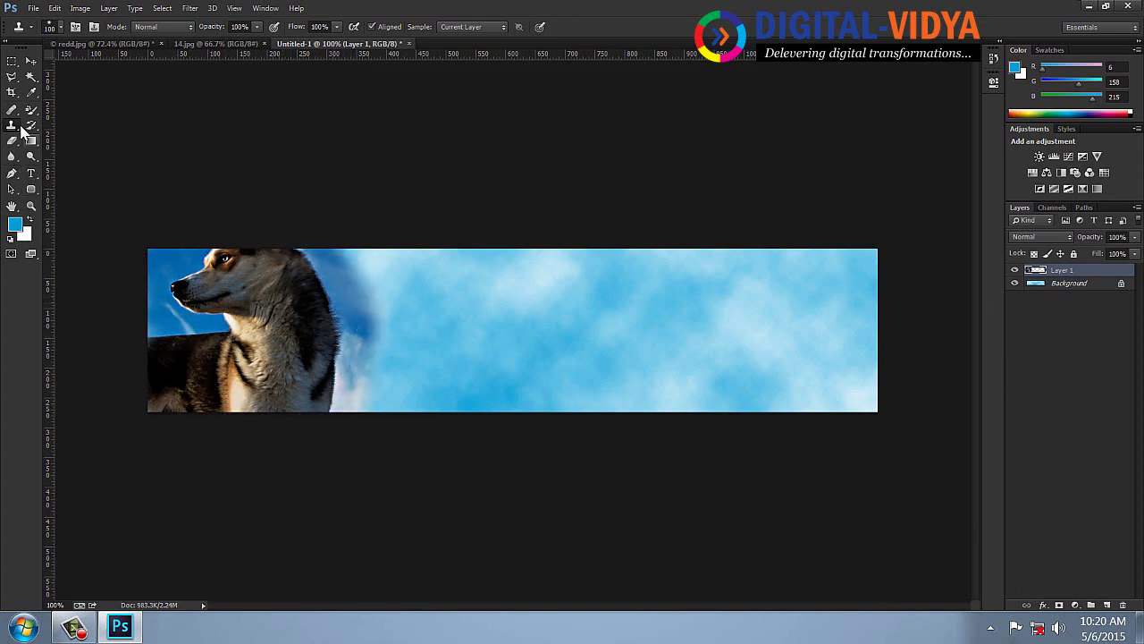
- Sample the deep sky blue beside the dog and re-render the Background clouds in it
click(32, 91)
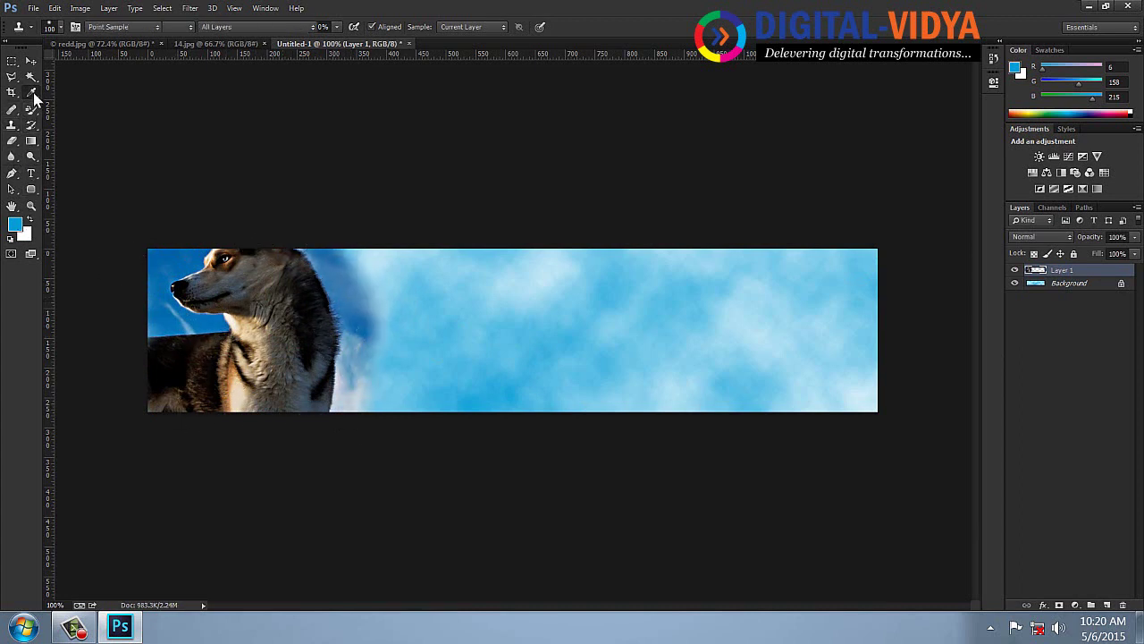
click(189, 254)
click(1073, 284)
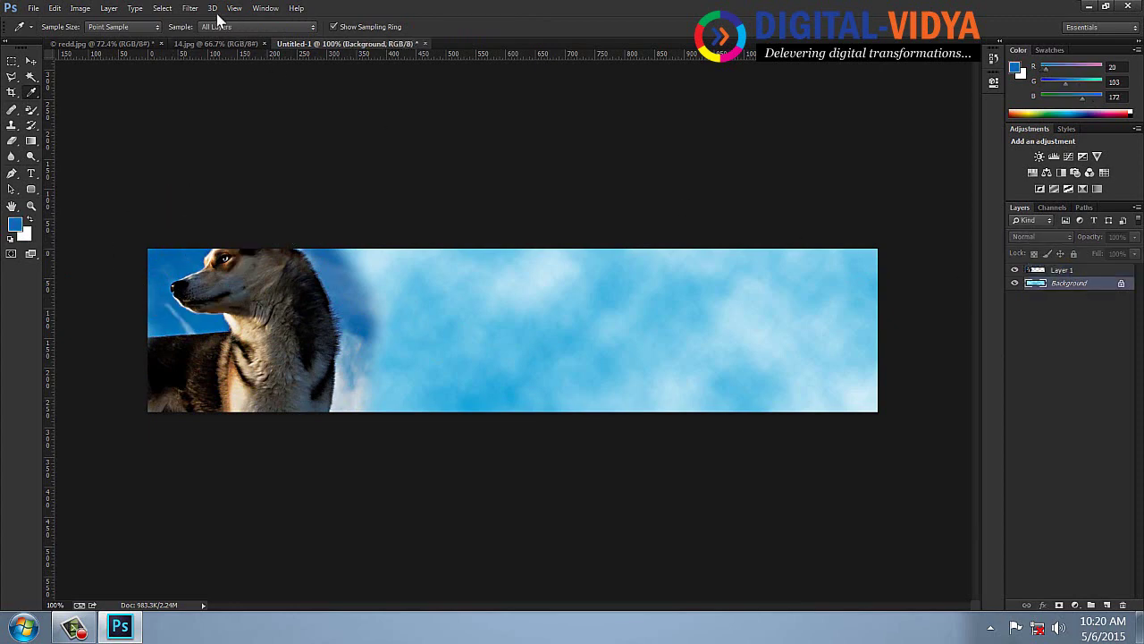
click(190, 8)
mouse_move(298, 276)
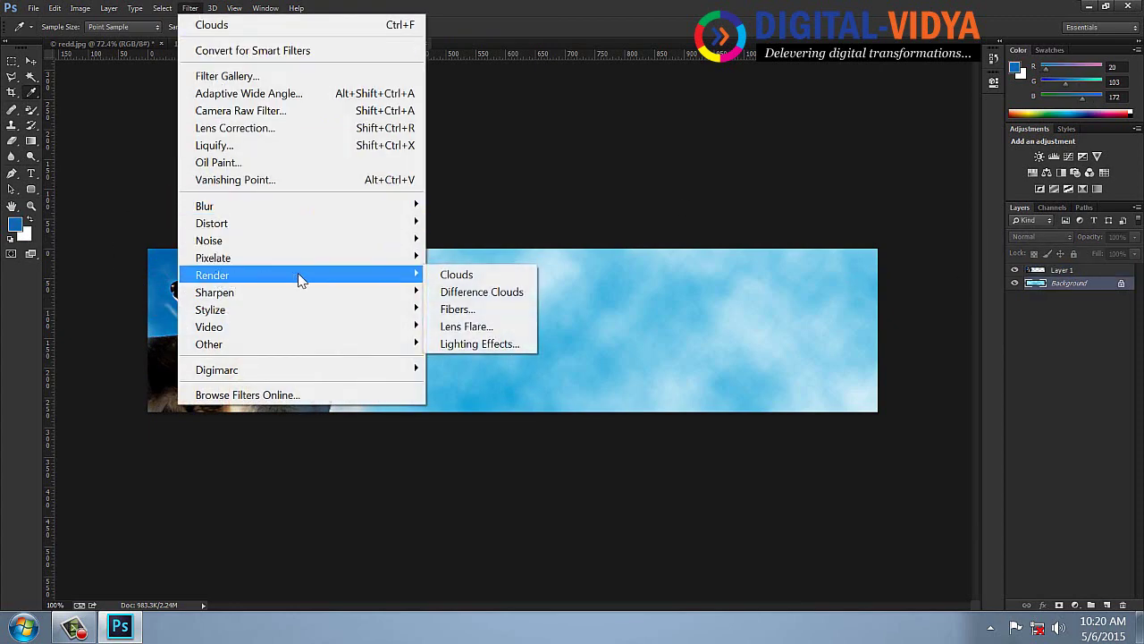
click(460, 279)
- Duplicate the dog layer, flip it horizontally at the banner's right edge, then close the banner
click(29, 60)
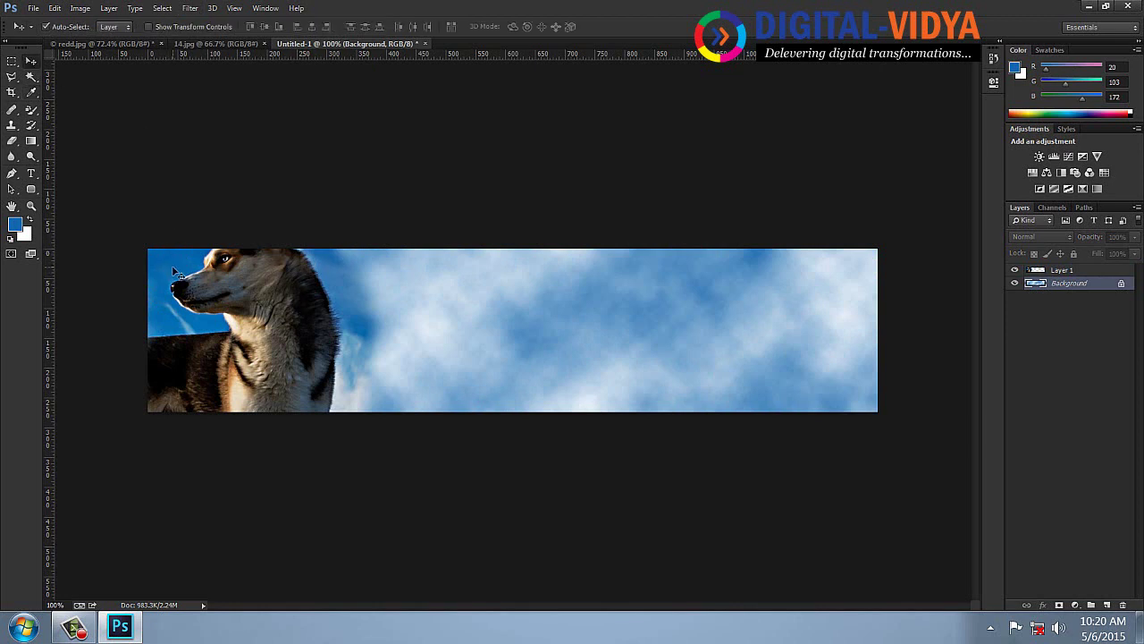
drag(277, 328, 592, 324)
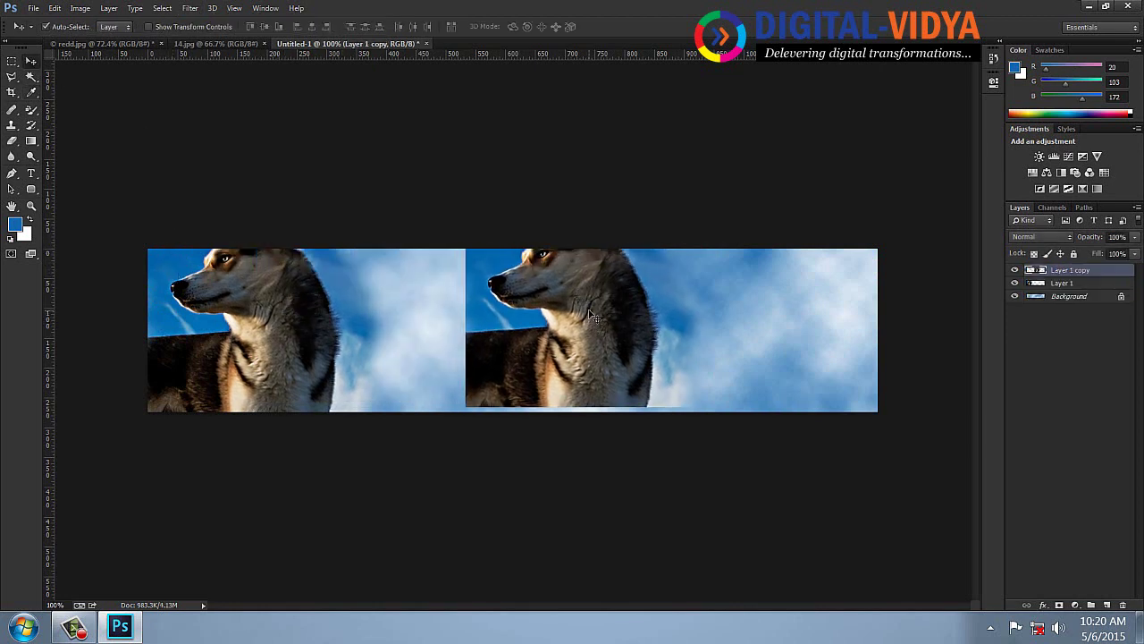
key(ctrl+t)
right_click(590, 315)
click(654, 529)
key(Return)
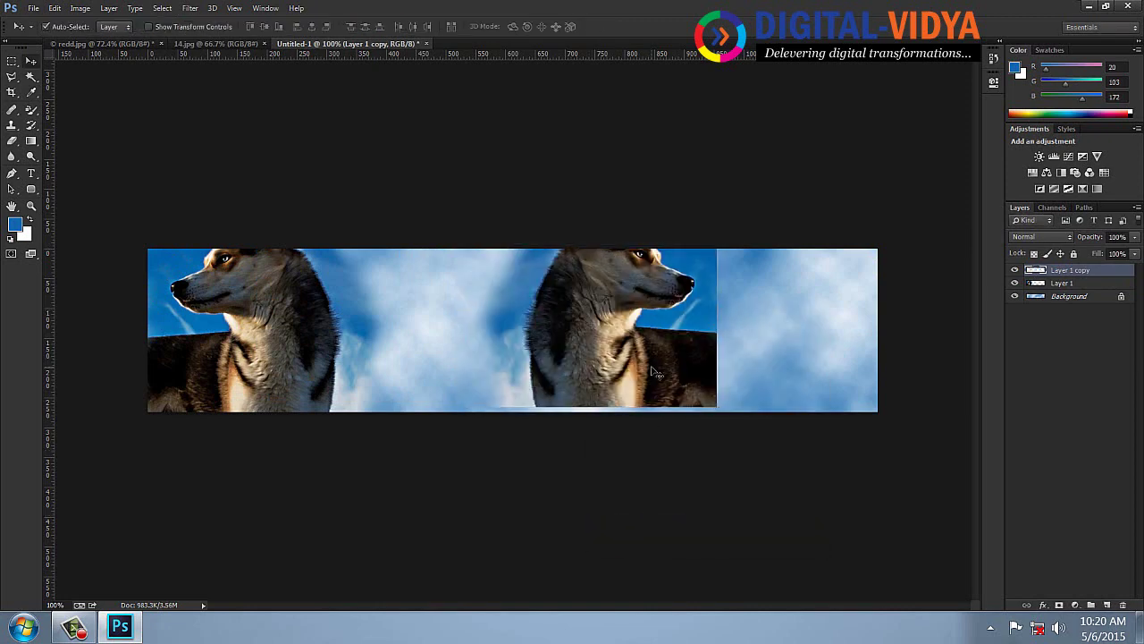
drag(655, 373, 821, 362)
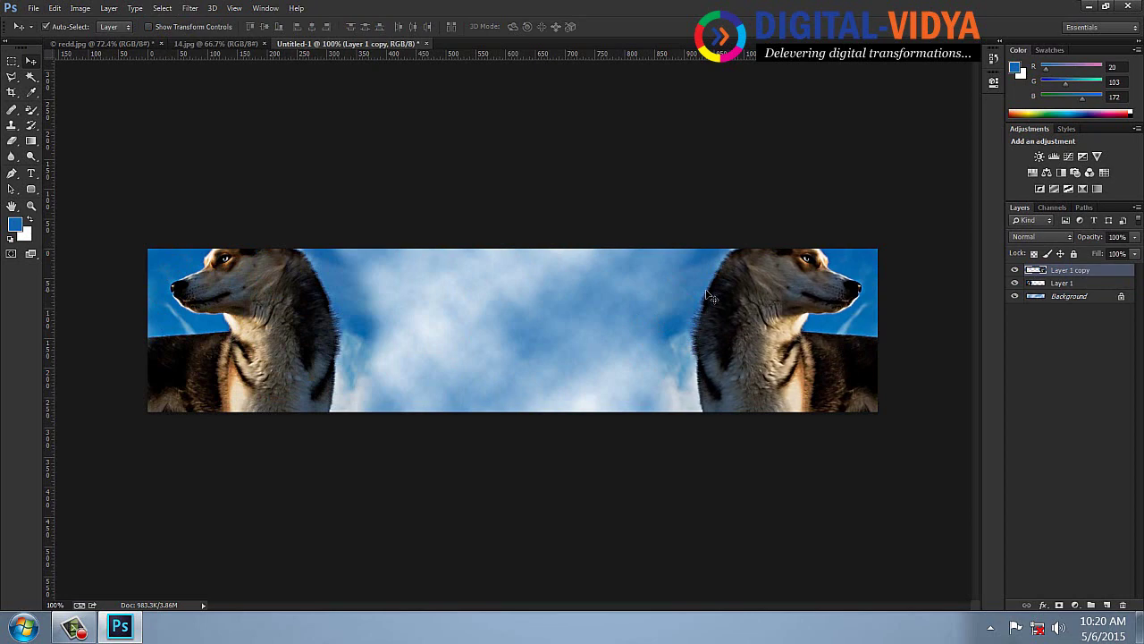
key(ctrl+w)
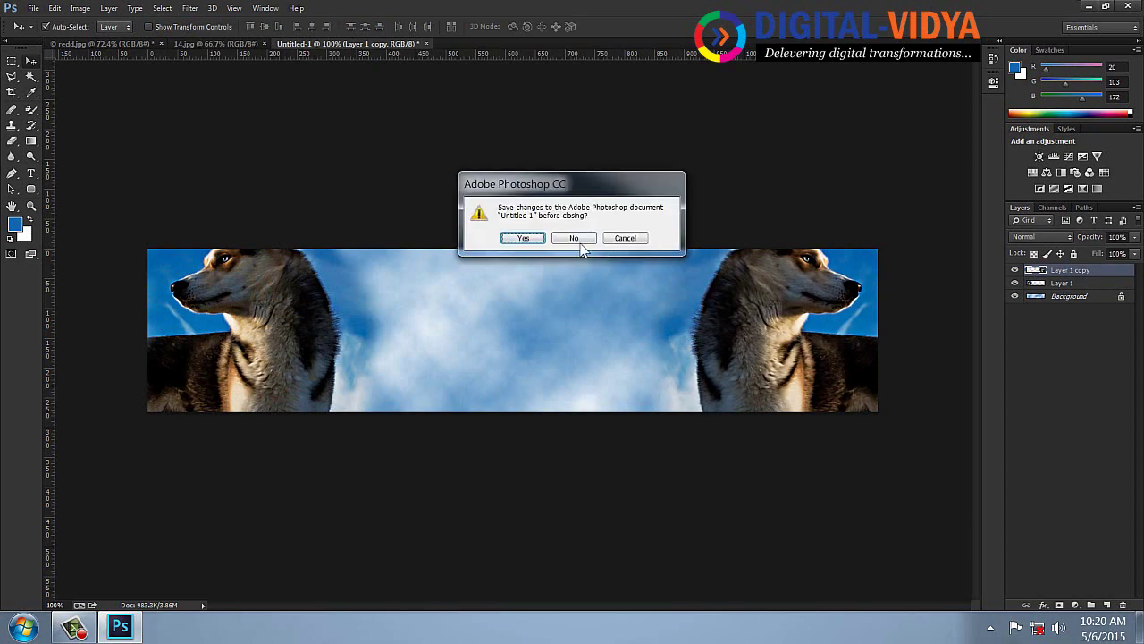
- Close the banner, dog photo and pier photo without saving
click(574, 239)
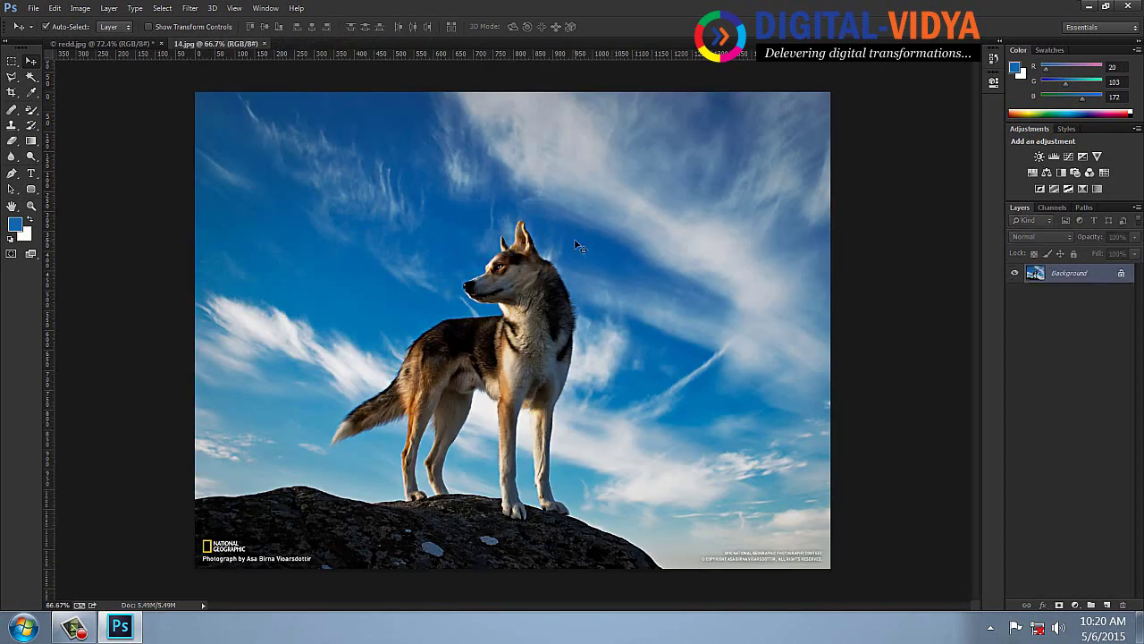
key(ctrl+w)
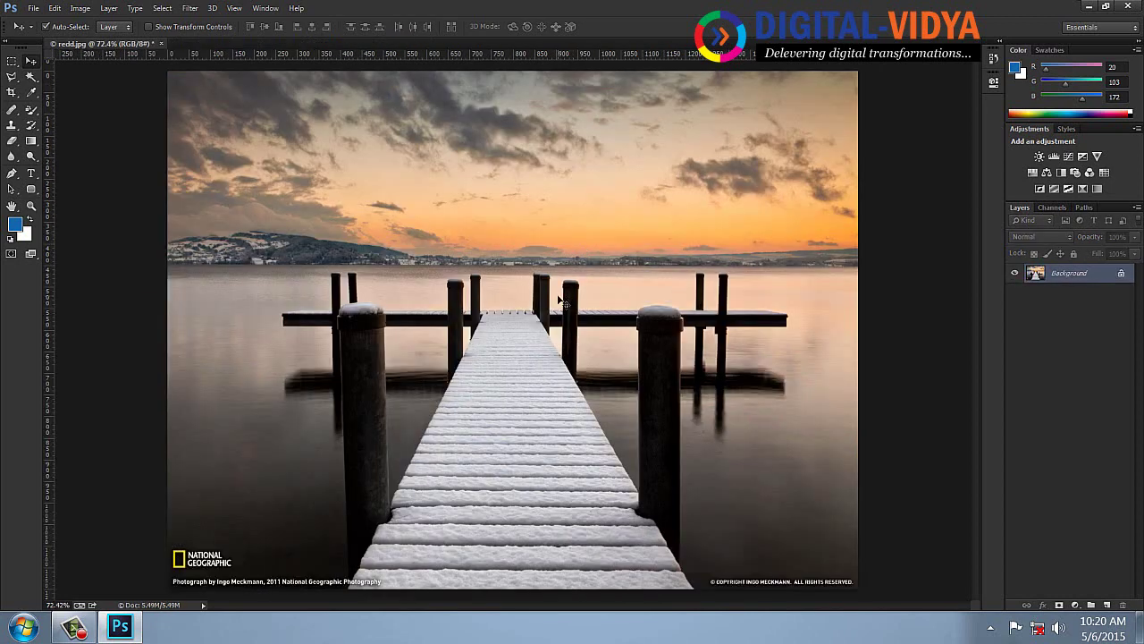
key(ctrl+w)
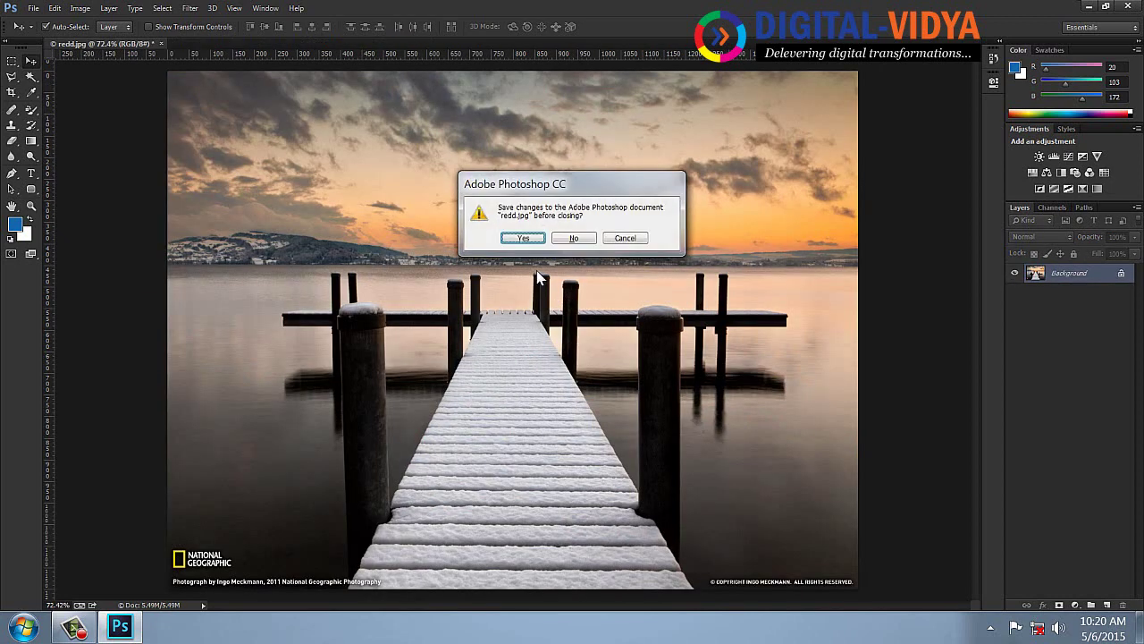
click(574, 238)
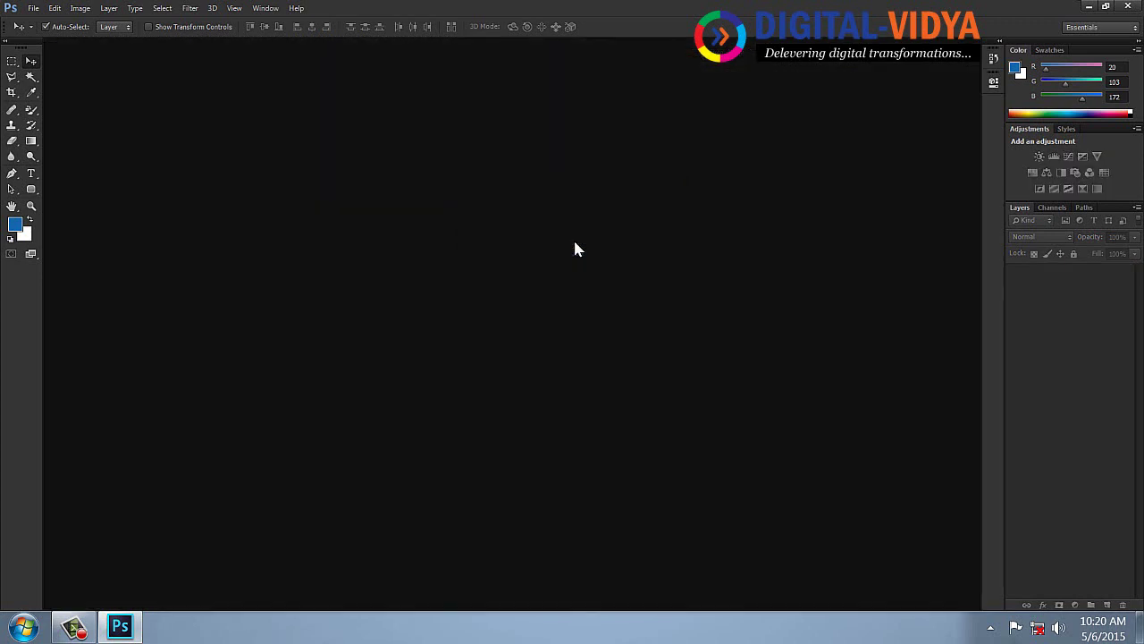
- Open the family photo 14.jpg from the StudioPics folder on Personal (E:)
key(ctrl+o)
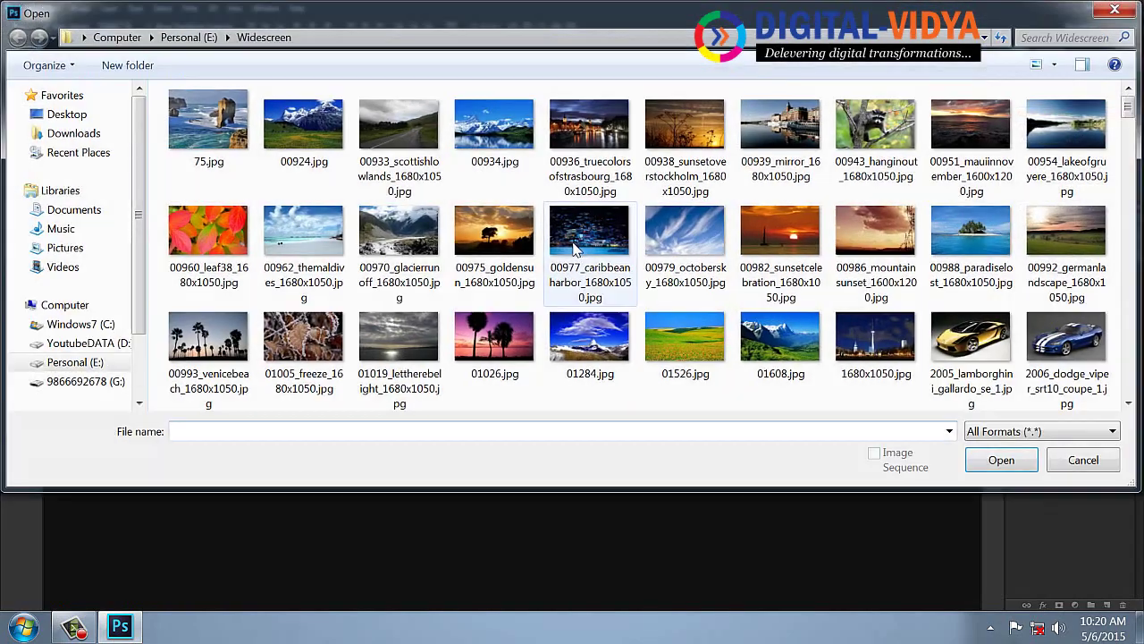
click(563, 238)
key(BackSpace)
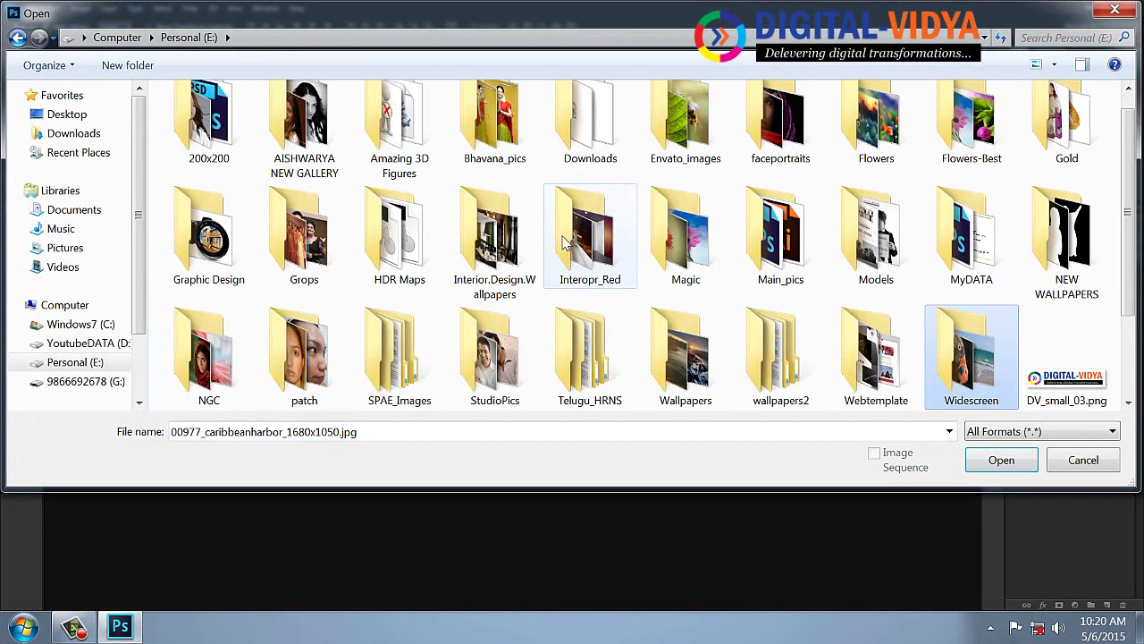
click(790, 253)
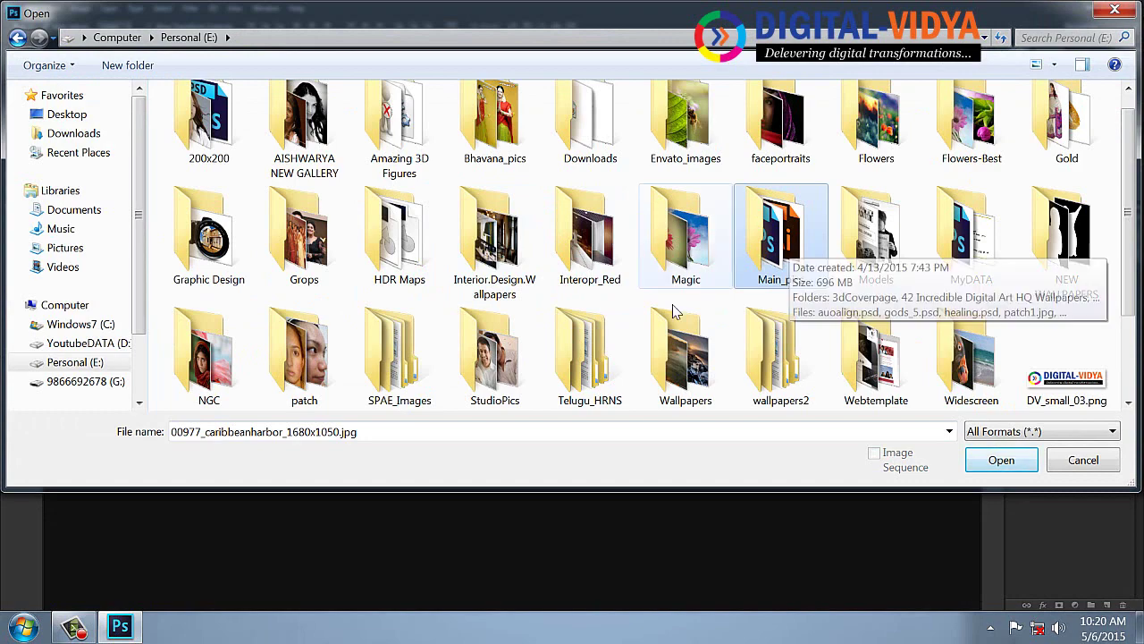
double_click(501, 357)
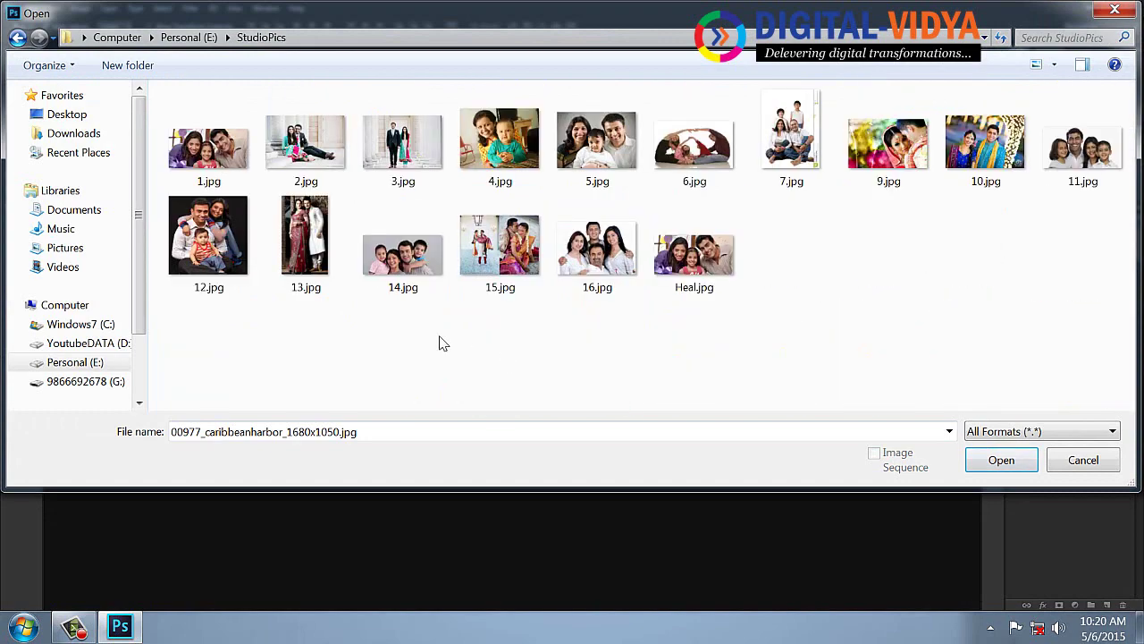
double_click(419, 265)
- Zoom to 200% and sample the woman's eye with the Clone Stamp at brush size 50
key(ctrl+plus)
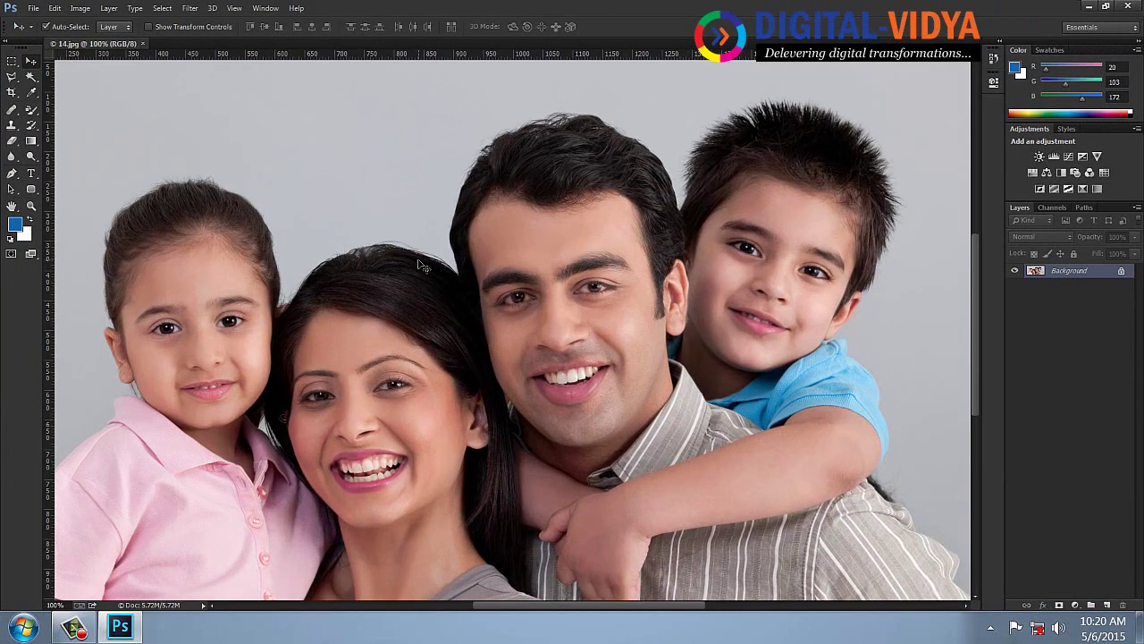
key(ctrl+plus)
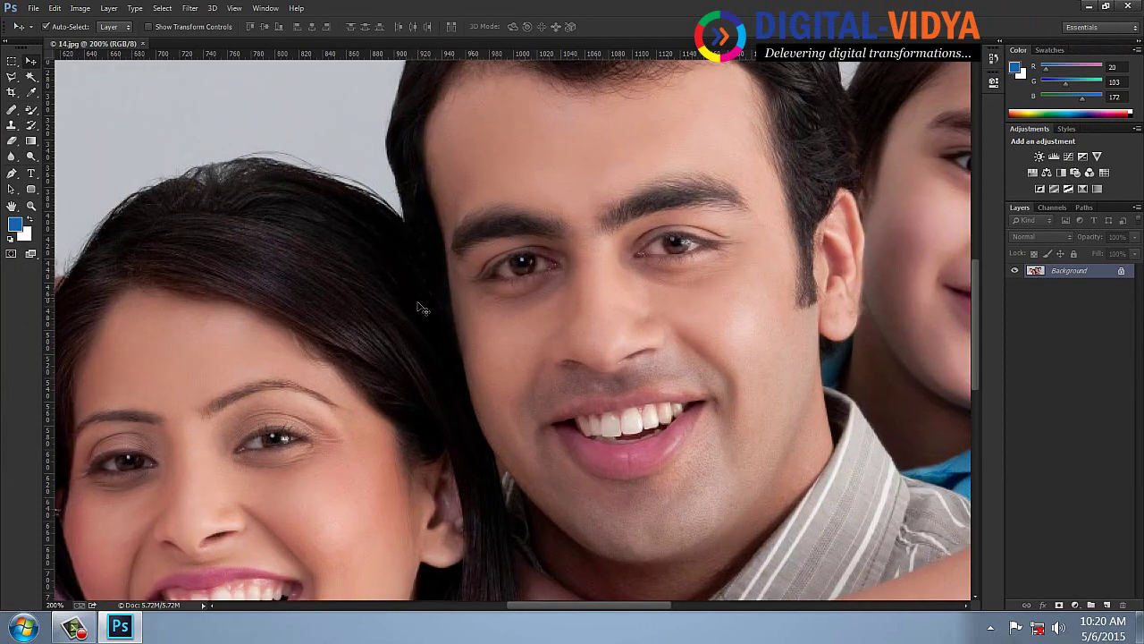
drag(541, 305, 643, 235)
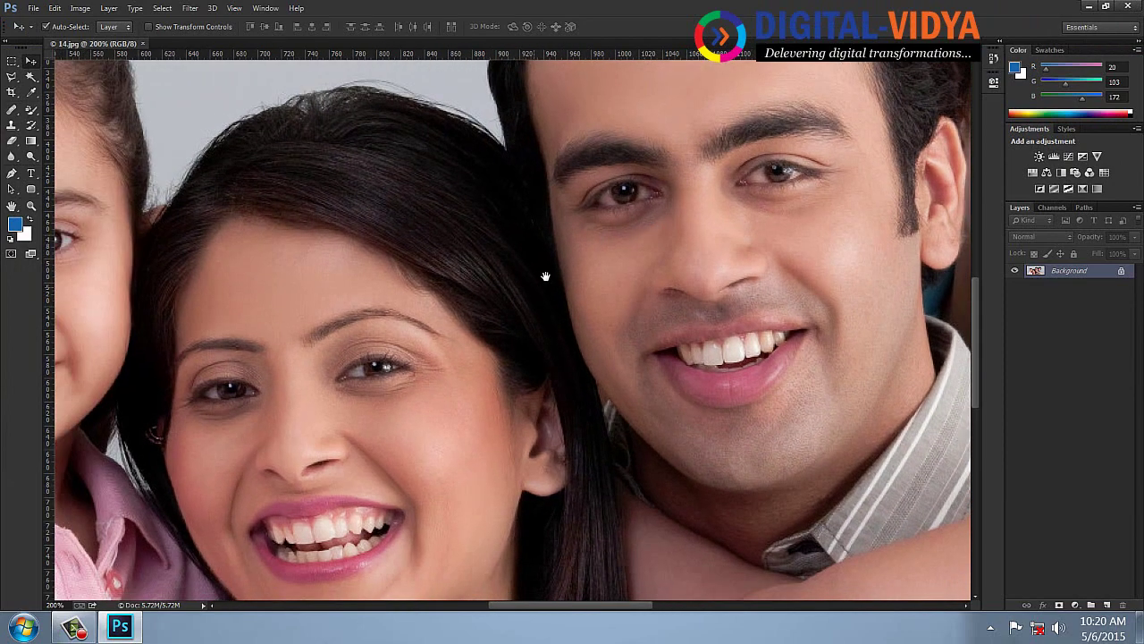
drag(545, 277, 735, 259)
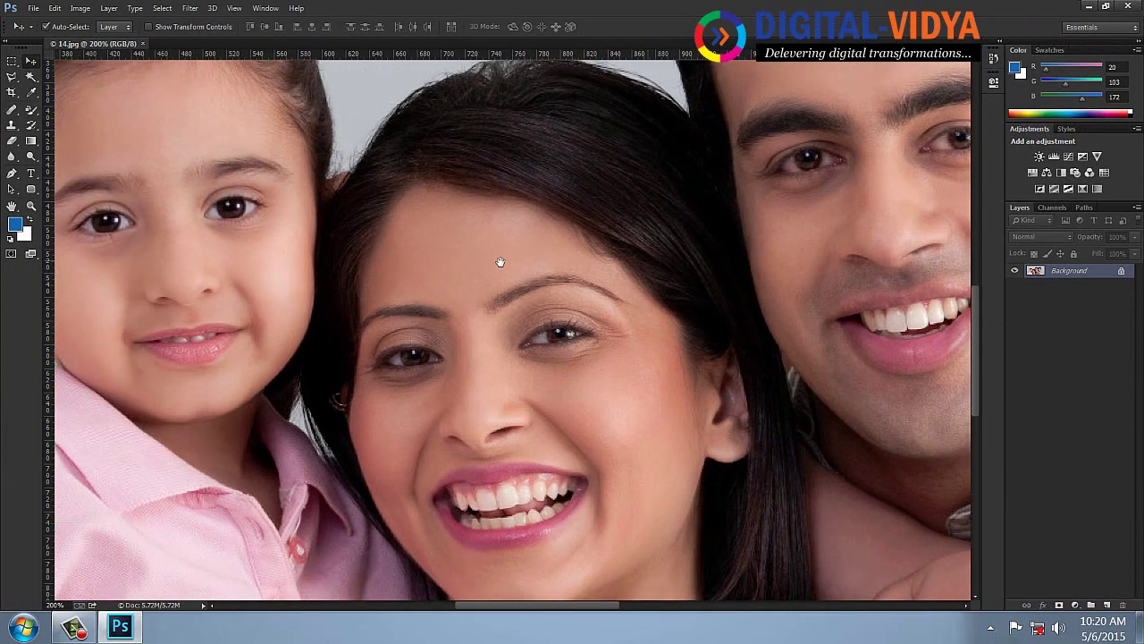
click(12, 125)
click(63, 134)
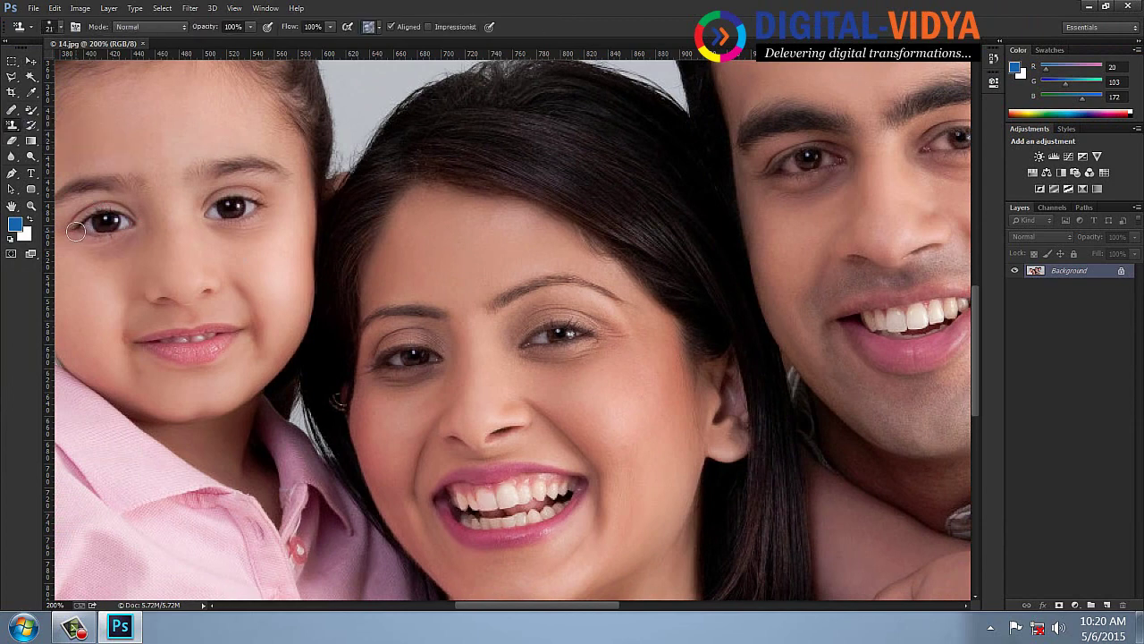
click(12, 126)
click(71, 125)
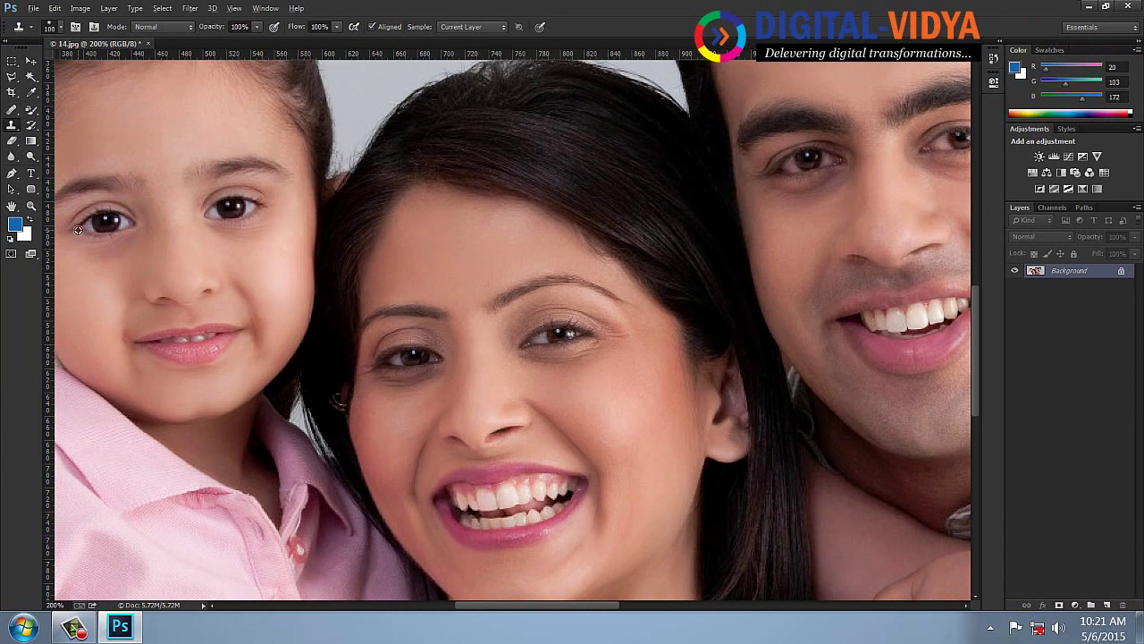
alt+click(78, 230)
key(bracketleft)
key(bracketleft)
key(bracketleft)
key(bracketleft)
key(bracketleft)
alt+click(77, 229)
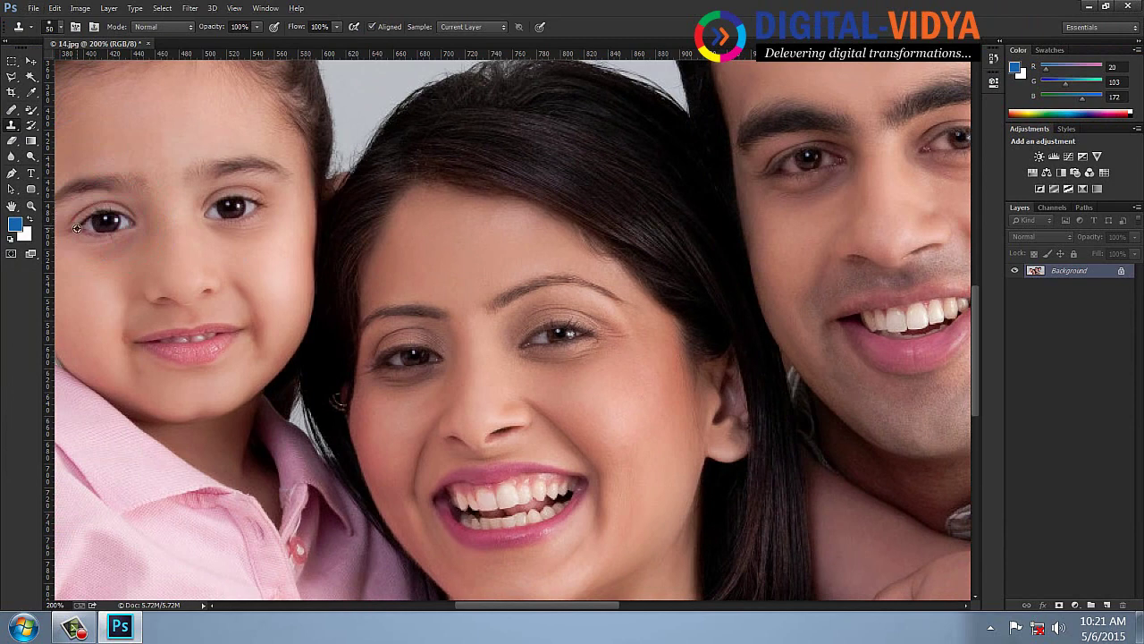
- Clone the eye onto a new layer, then enlarge it slightly and nudge it right
click(1108, 605)
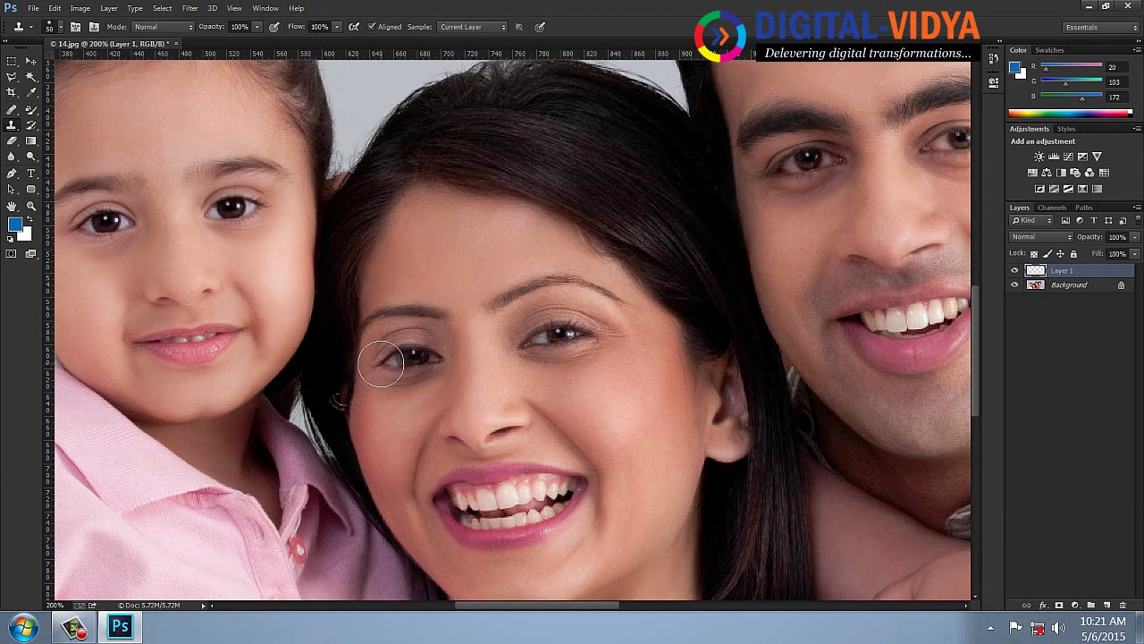
drag(381, 364, 422, 356)
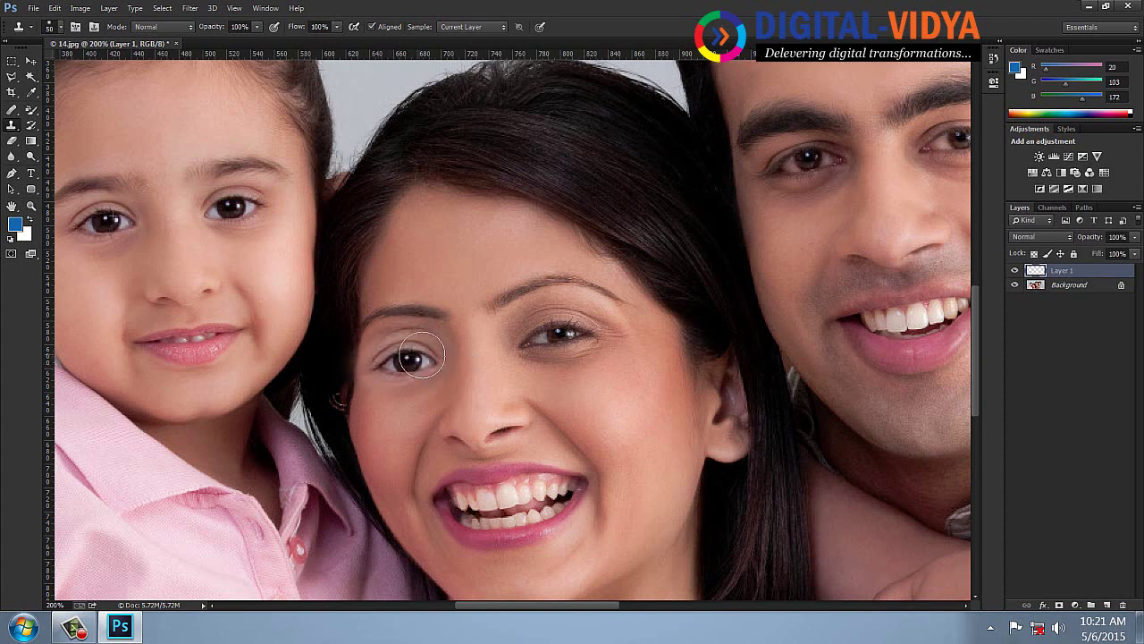
click(31, 62)
key(ctrl+t)
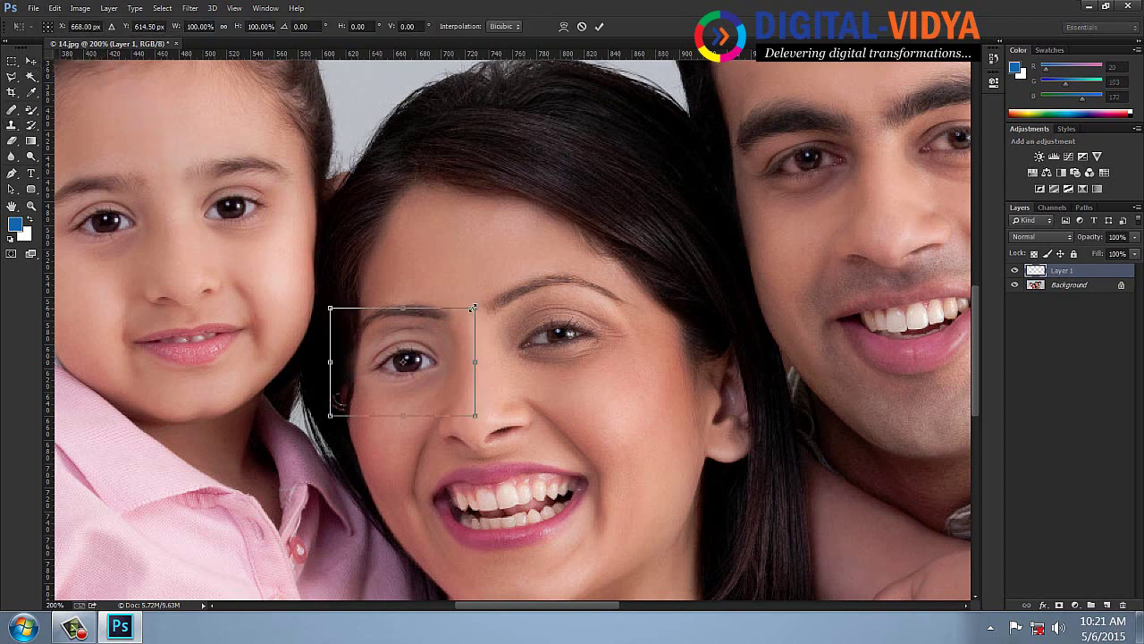
drag(474, 307, 474, 312)
drag(437, 358, 444, 362)
key(Return)
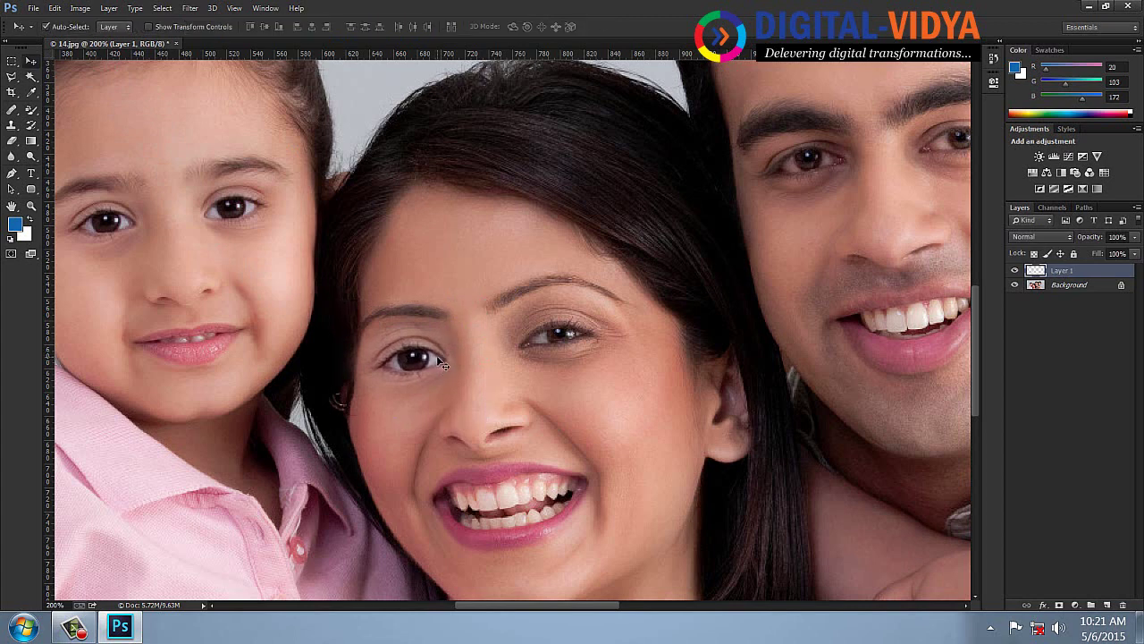
- Tilt the eye patch about 3 degrees and copy it up onto her forehead
key(ctrl+t)
drag(501, 286, 498, 280)
key(Return)
drag(417, 366, 474, 270)
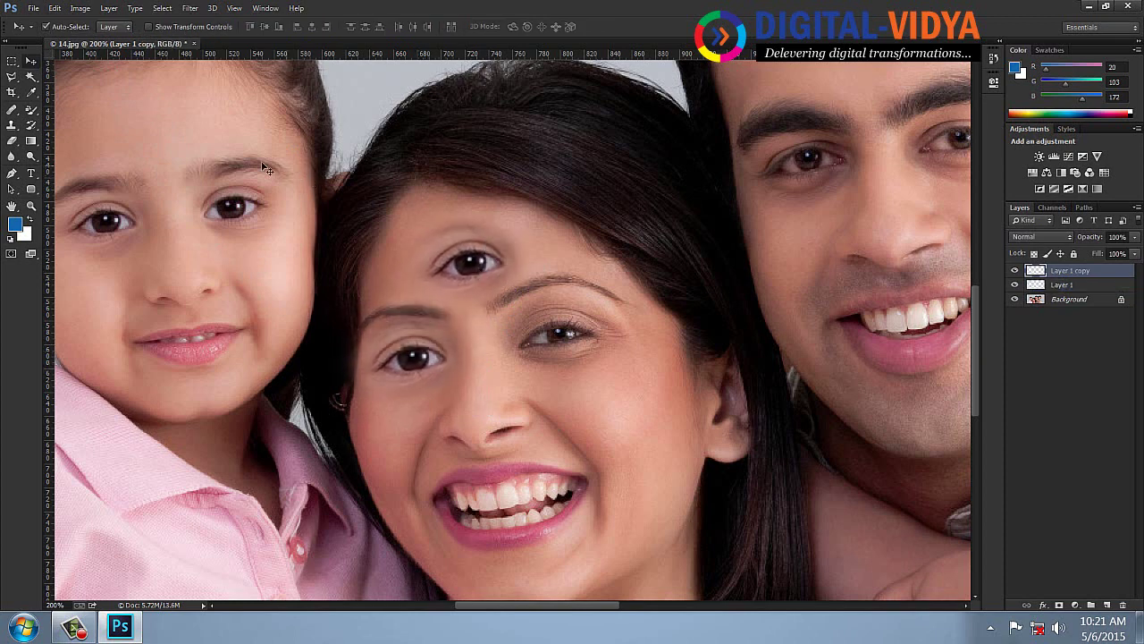
- Flip the copied eye horizontally and shift it right and down
click(55, 10)
click(119, 345)
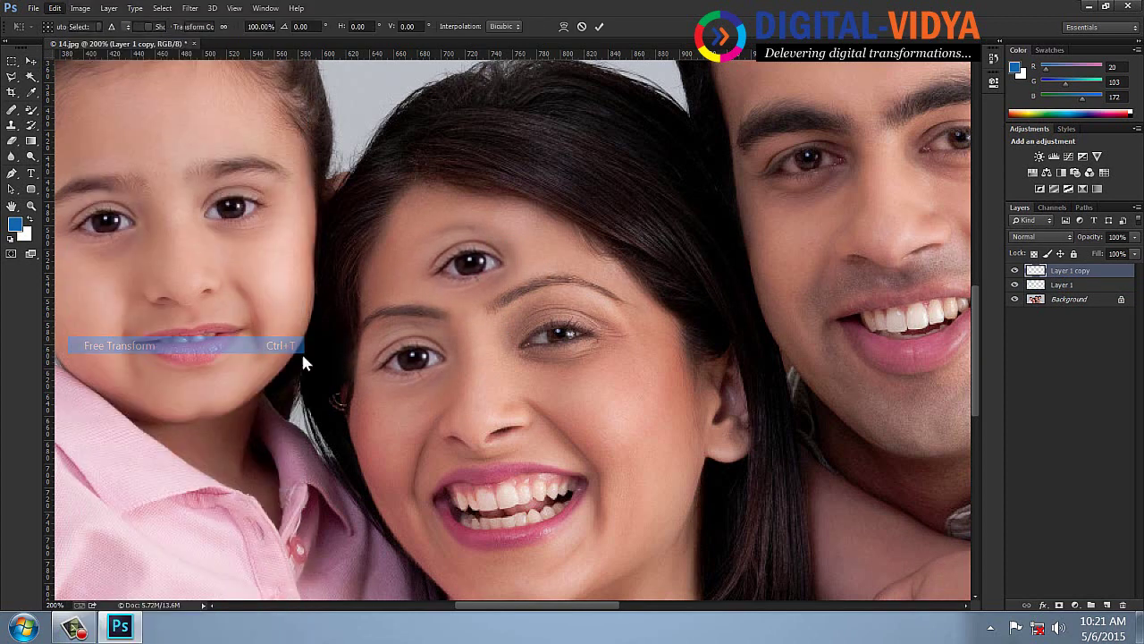
right_click(459, 269)
click(527, 490)
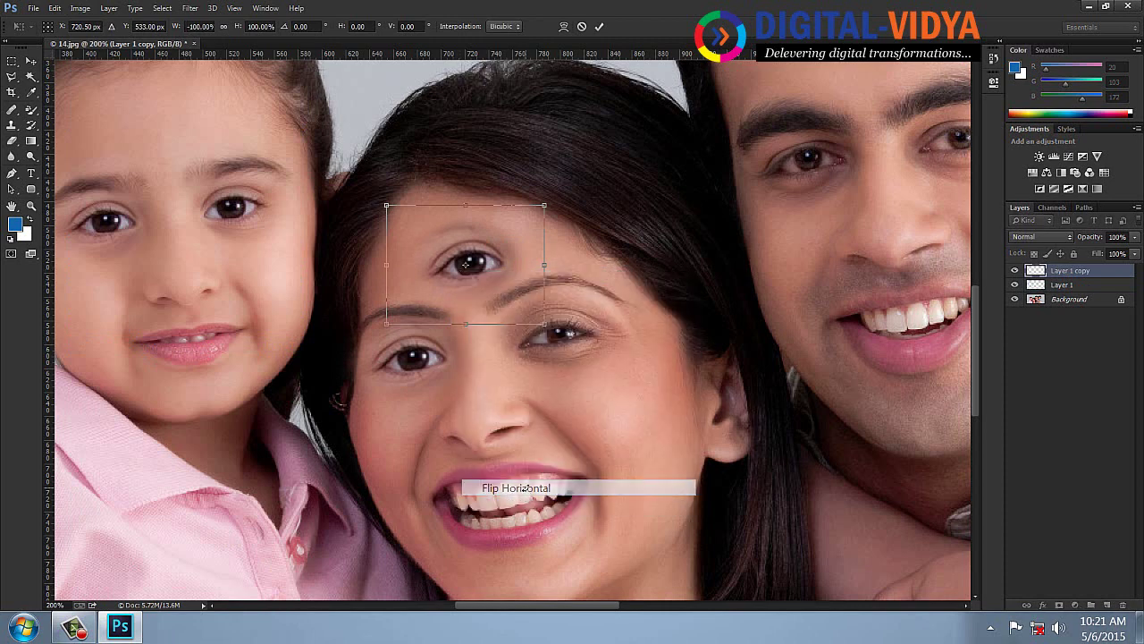
key(Return)
drag(497, 283, 554, 342)
- Rotate the mirrored eye about -15° and position it over her squinting eye
key(ctrl+t)
drag(657, 297, 677, 242)
drag(589, 343, 384, 301)
key(Return)
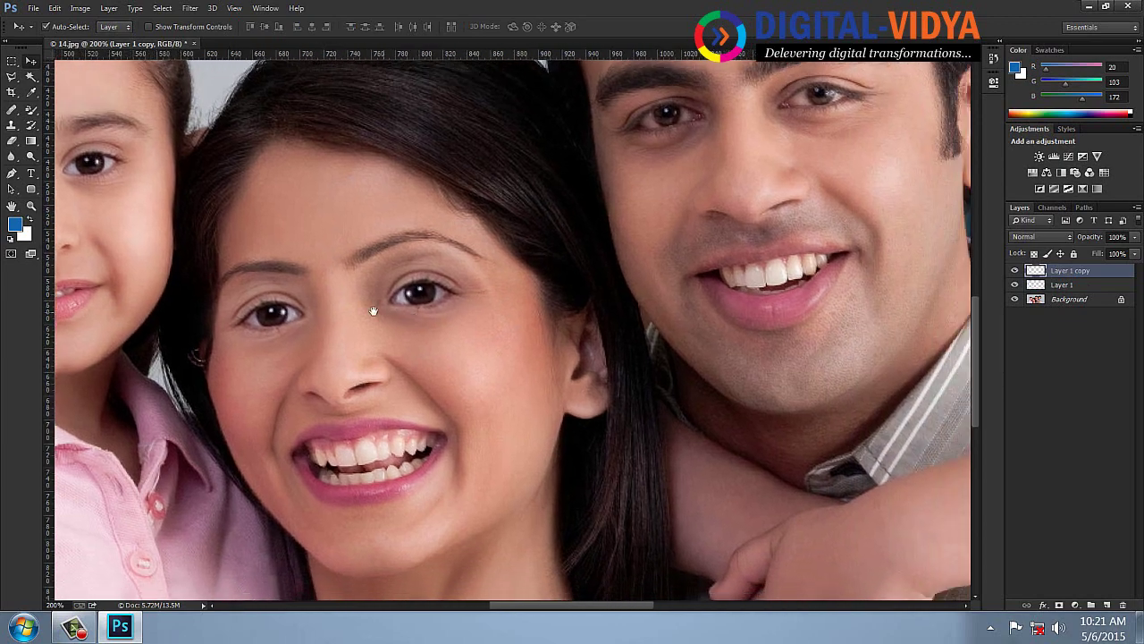
drag(501, 256, 487, 304)
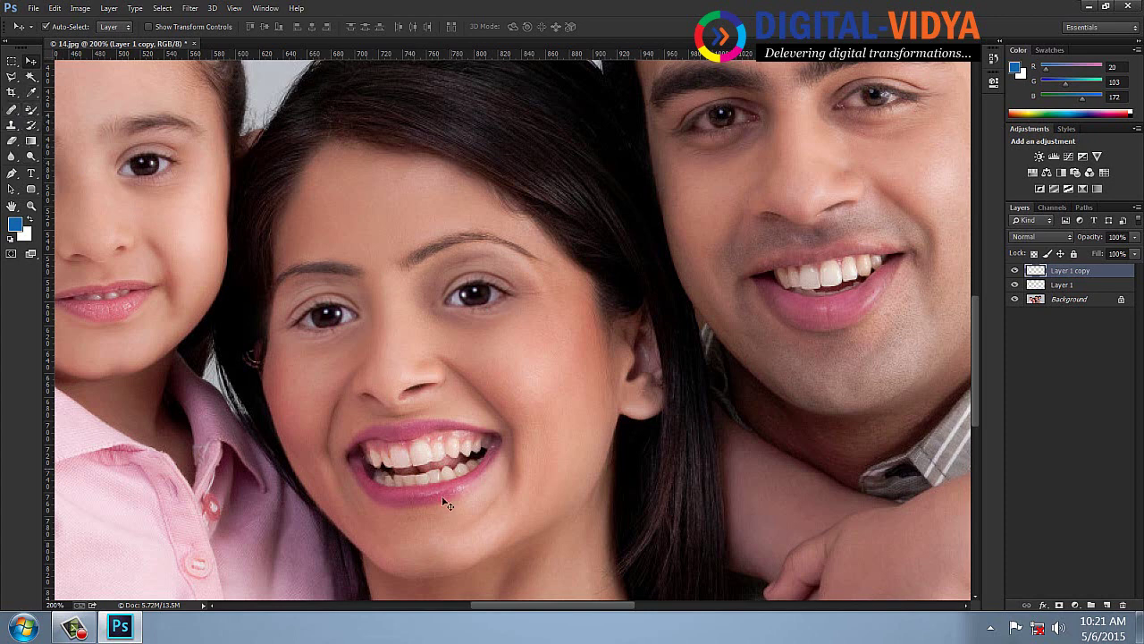
- Clone the man's smiling mouth onto a new Layer 2 above Layer 1 copy
click(26, 126)
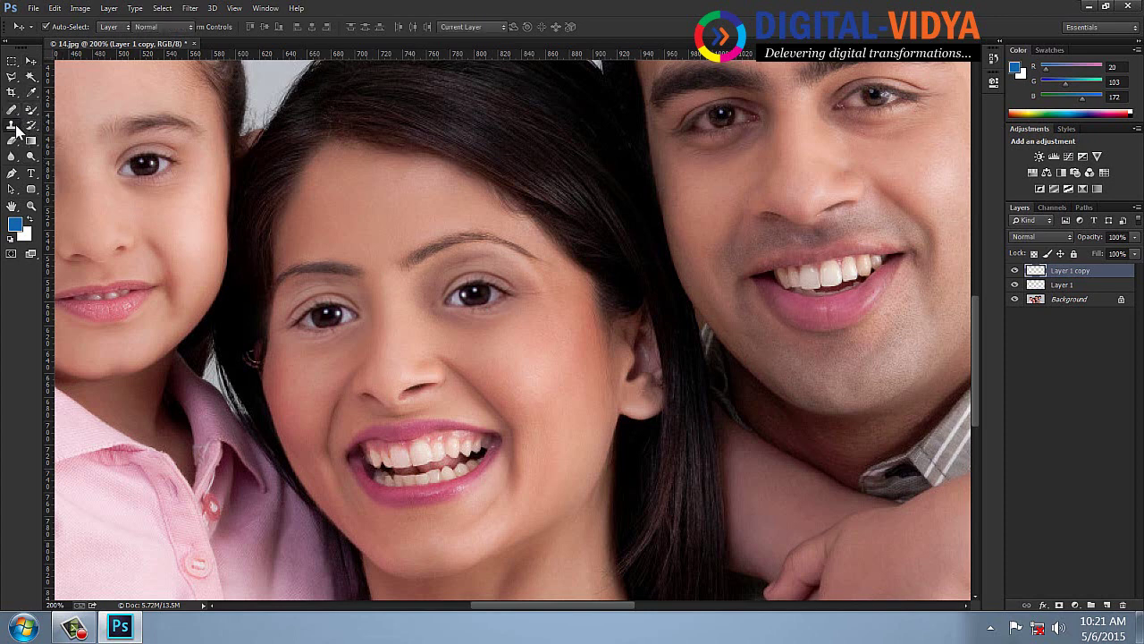
click(72, 123)
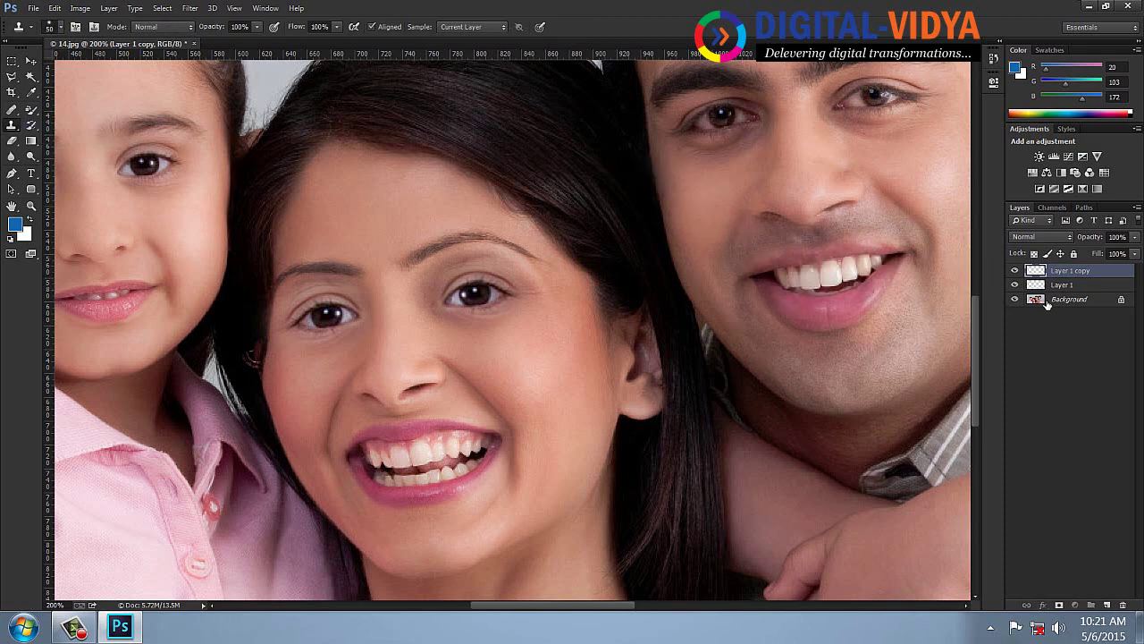
click(1053, 299)
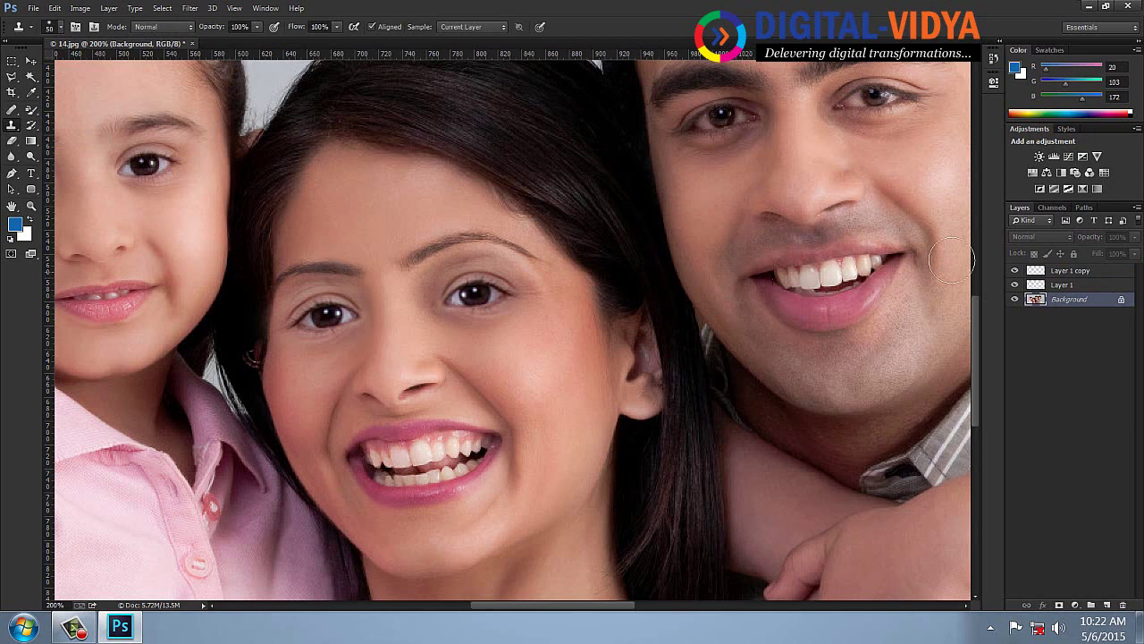
click(1050, 273)
click(1106, 605)
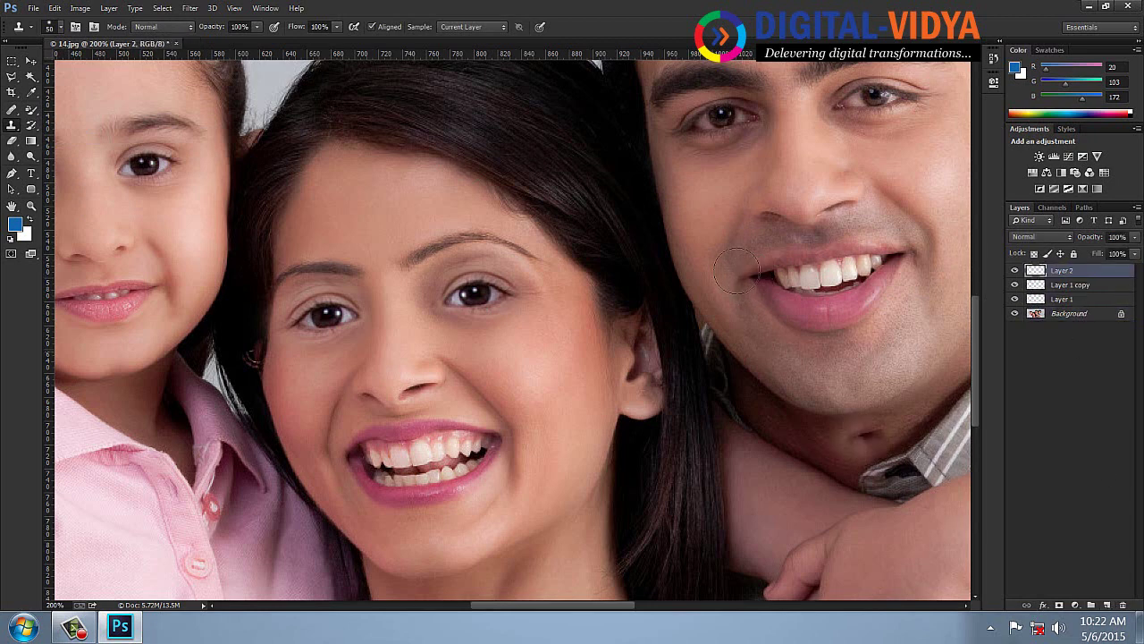
drag(618, 161, 506, 143)
mouse_move(605, 354)
mouse_down()
mouse_move(629, 362)
mouse_move(716, 349)
mouse_move(679, 389)
mouse_move(636, 393)
mouse_move(675, 406)
mouse_move(661, 380)
mouse_move(729, 347)
mouse_move(608, 350)
mouse_move(637, 376)
mouse_move(690, 386)
mouse_move(720, 353)
mouse_move(765, 349)
mouse_move(334, 343)
mouse_move(742, 327)
mouse_up()
- Move the mouth onto the girl's face and scale it to about 67% width, 52% height
click(30, 62)
drag(589, 323, 311, 248)
key(ctrl+t)
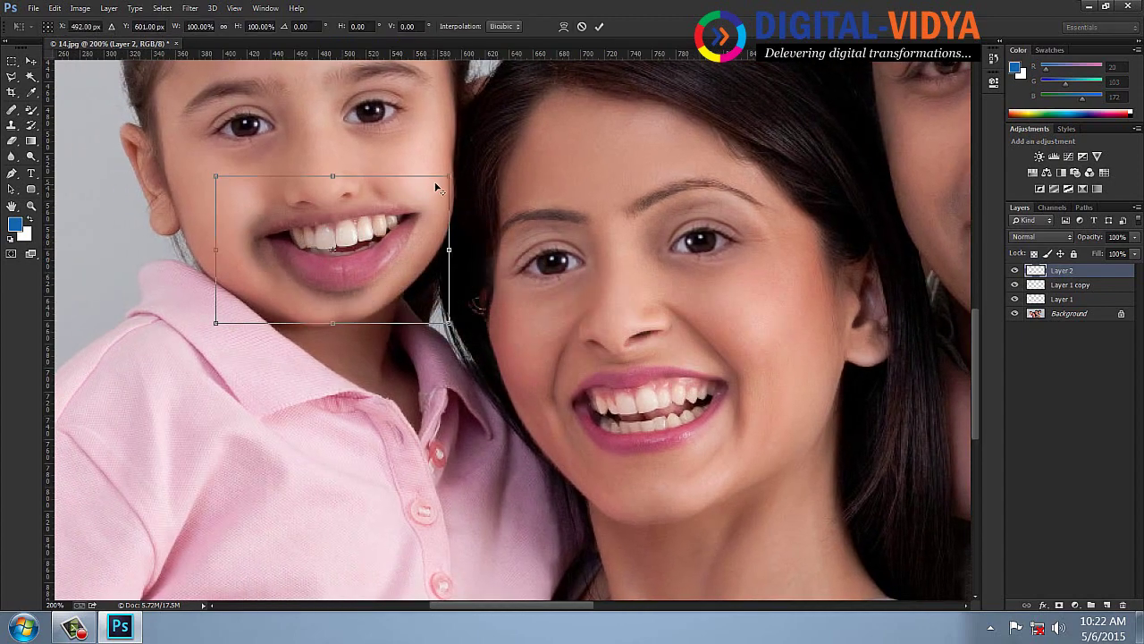
drag(449, 171, 400, 206)
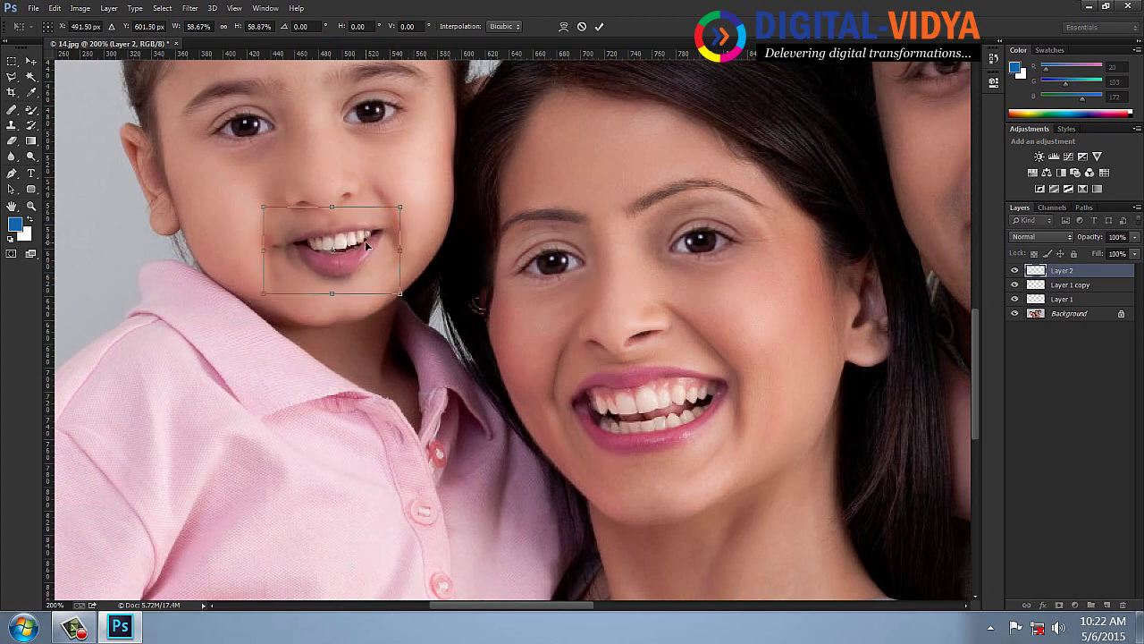
drag(362, 248, 354, 245)
drag(385, 288, 409, 303)
drag(332, 304, 331, 283)
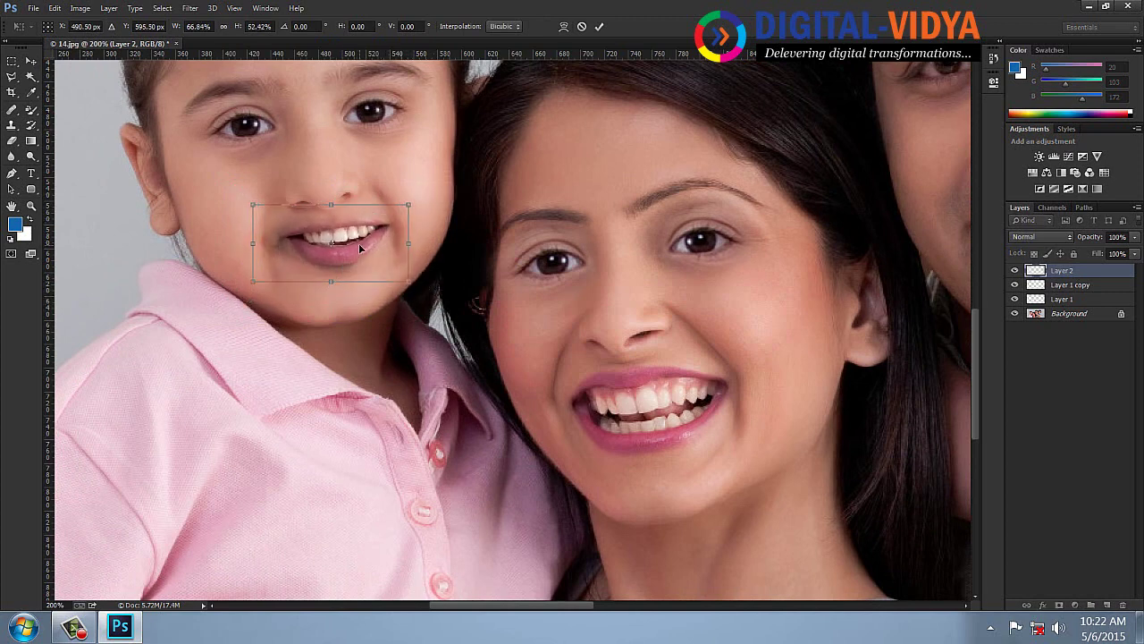
drag(356, 241, 341, 241)
- Undo the cloned mouth layer and close 14.jpg without saving
key(Escape)
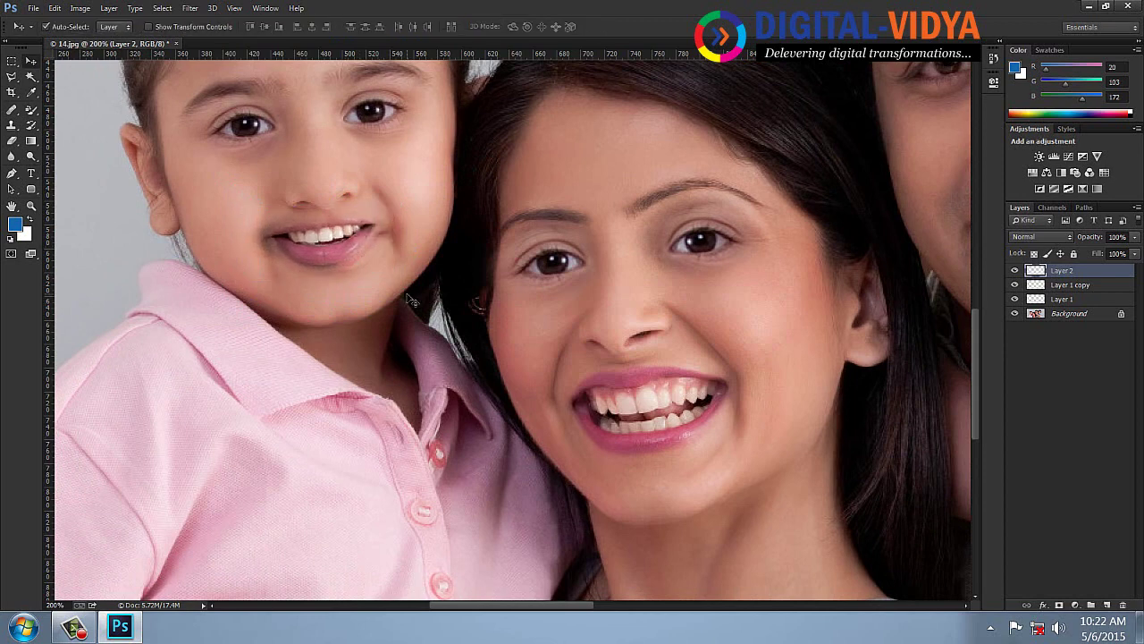
key(ctrl+z)
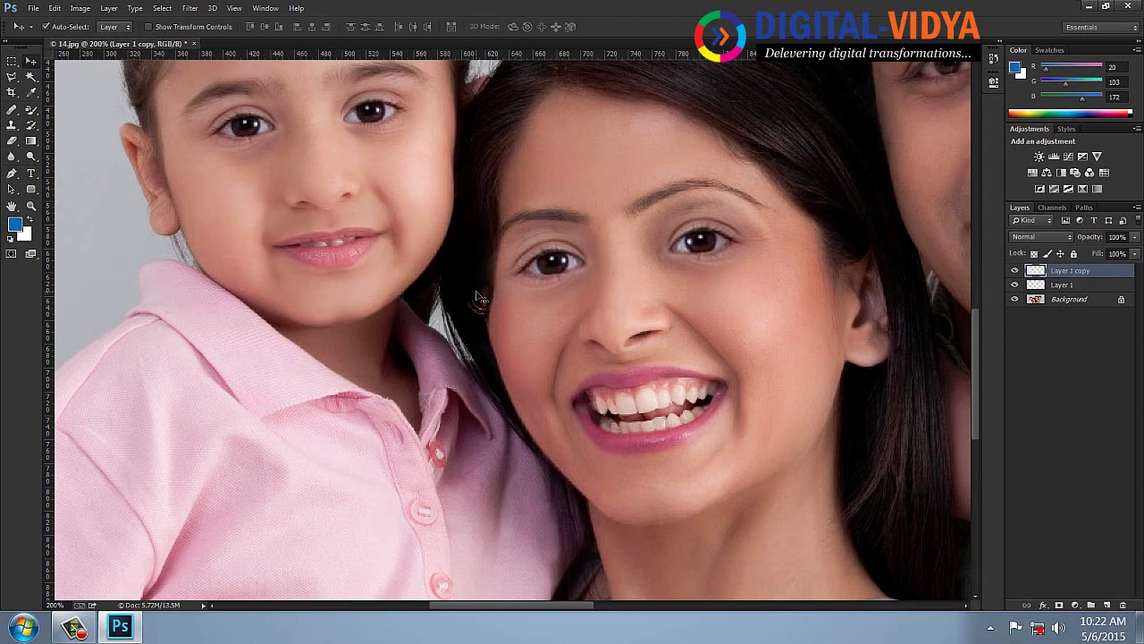
key(ctrl+w)
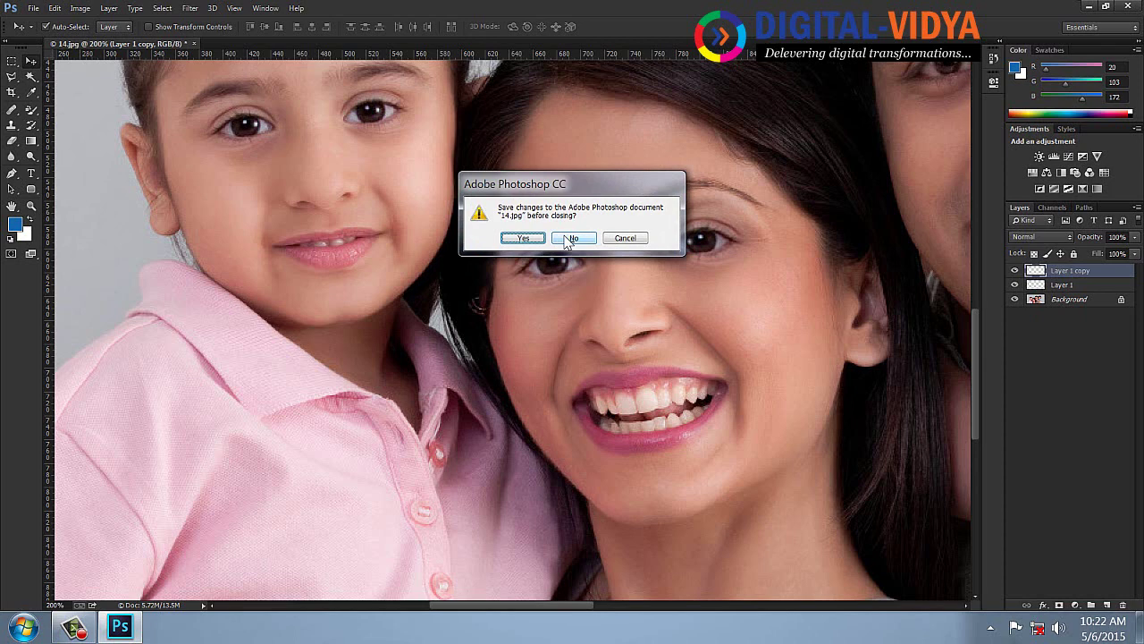
click(565, 238)
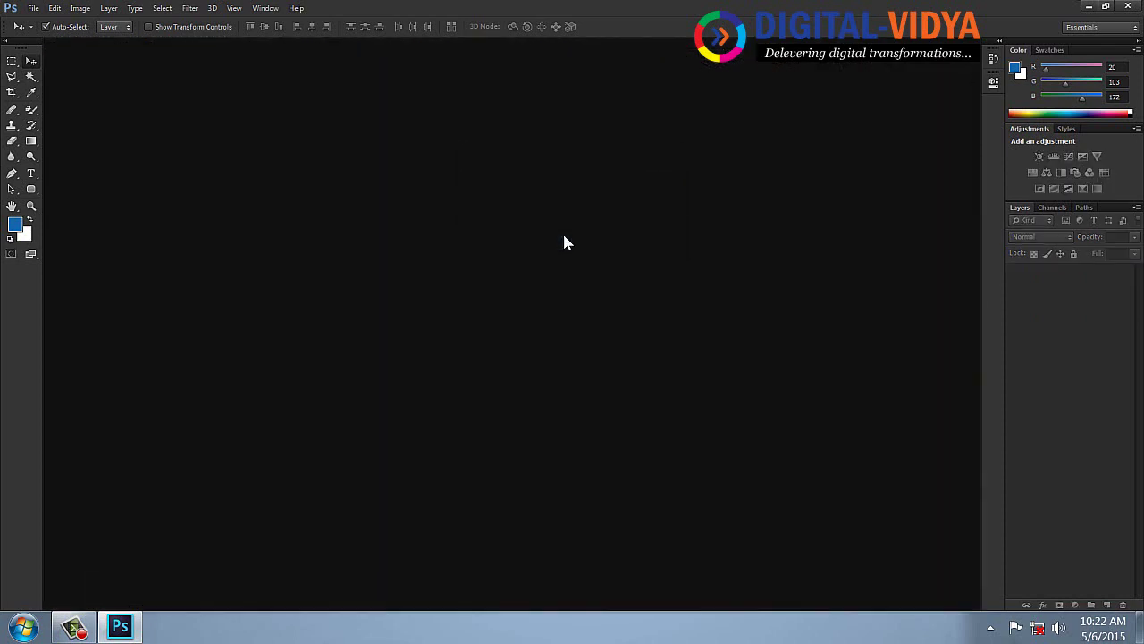